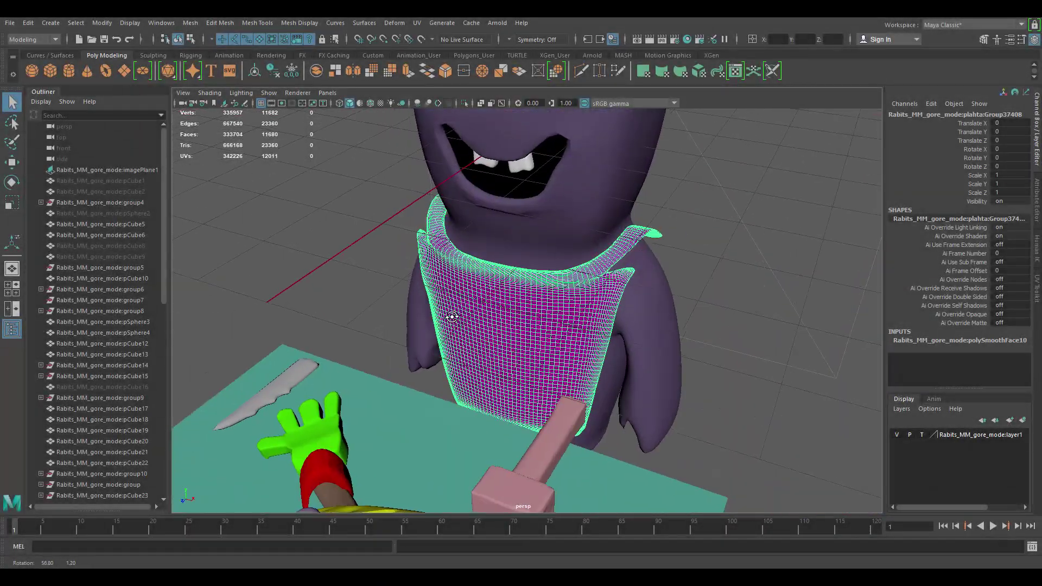
Step: Select the rabbit body along with its apron and inspect both meshes within the whole scene
left_click(557, 224)
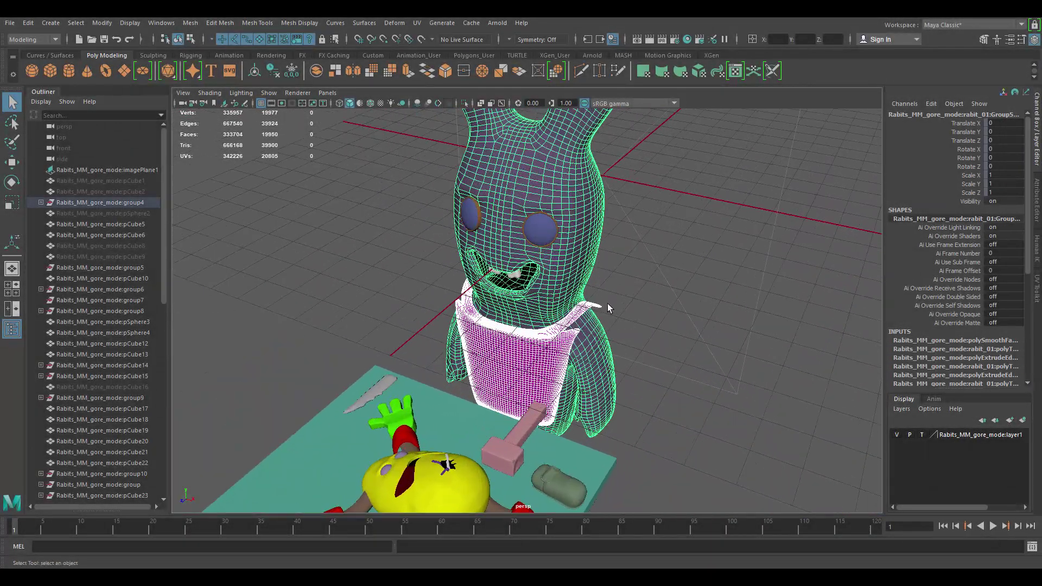
left_click_drag(531, 327, 522, 360, "alt")
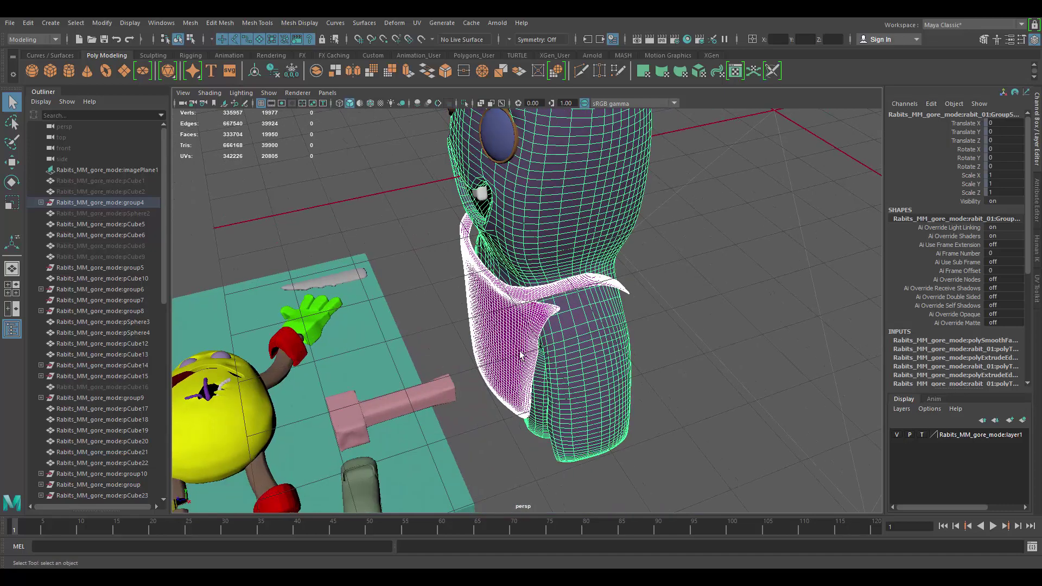
left_click_drag(557, 325, 589, 310, "alt")
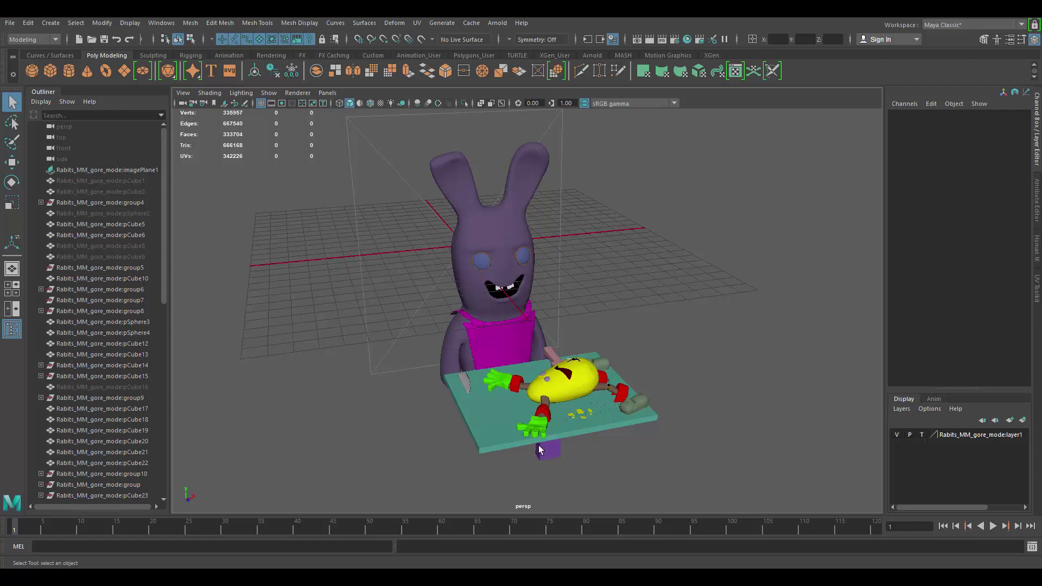
left_click_drag(610, 339, 565, 296, "alt")
right_click_drag(498, 301, 556, 305, "alt")
middle_click_drag(556, 305, 553, 277, "alt")
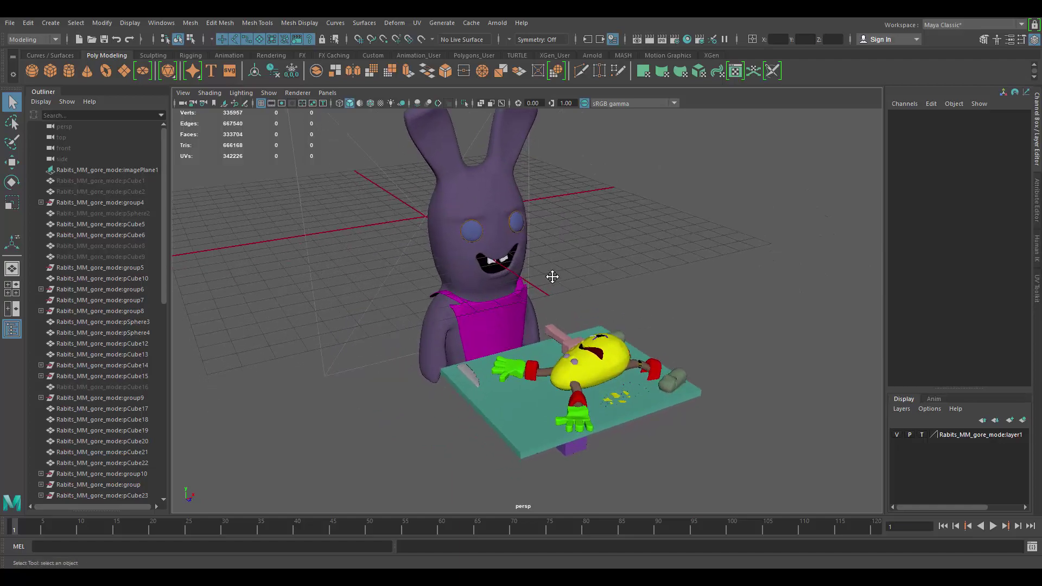
Step: Examine the yellow candy character and the loose pieces lying on the table up close
left_click_drag(552, 290, 603, 312, "alt")
scroll(604, 353, "up", 2)
right_click_drag(440, 294, 510, 304, "alt")
left_click(519, 271)
right_click_drag(502, 260, 561, 268, "alt")
mouse_move(565, 290)
left_mouse_down("alt")
mouse_move(644, 289)
mouse_move(635, 318)
mouse_move(551, 288)
left_mouse_up("alt")
right_click_drag(665, 268, 607, 240, "alt")
Step: Select the apron mesh and examine it in relation to the rabbit and the table
left_click(774, 185)
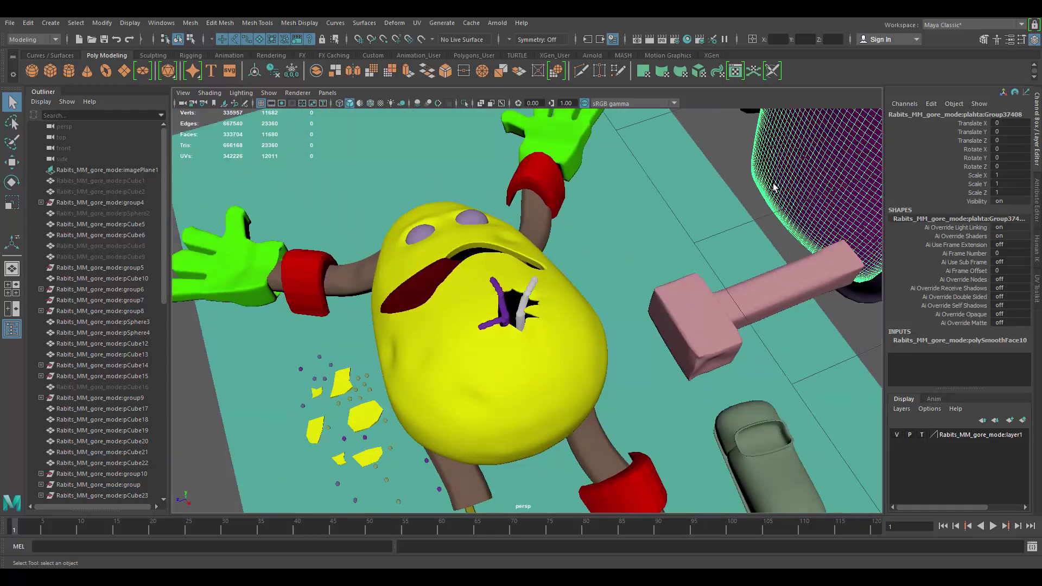
left_click_drag(542, 296, 473, 291, "alt")
right_click_drag(474, 293, 540, 309, "alt")
left_click_drag(326, 304, 442, 284, "alt")
right_click_drag(570, 304, 461, 271, "alt")
middle_click_drag(597, 272, 540, 396, "alt")
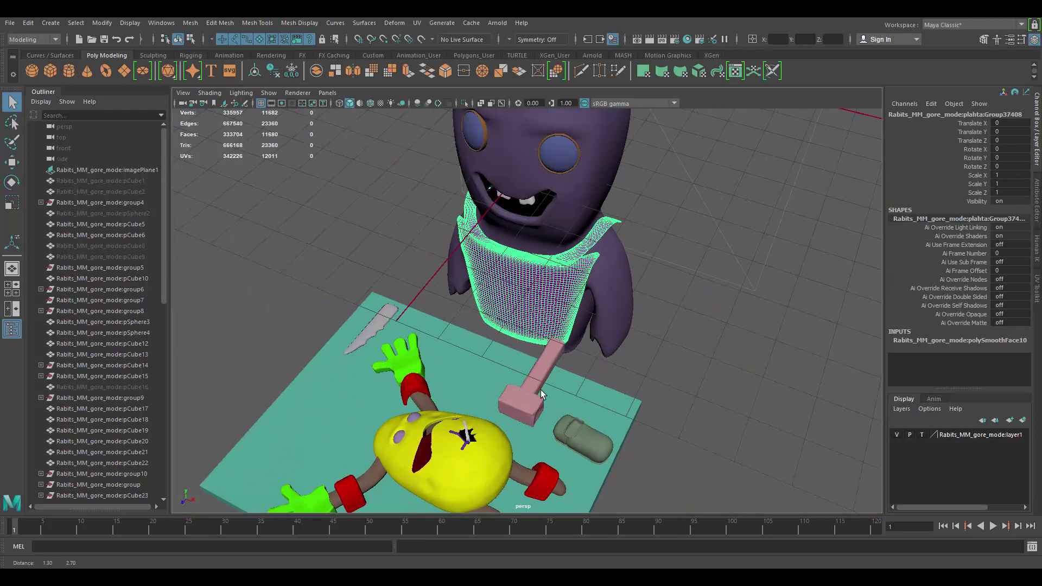
mouse_move(545, 285)
left_mouse_down("alt")
mouse_move(594, 248)
mouse_move(557, 285)
left_mouse_up("alt")
Step: Inspect the rabbit body's wireframe, followed by the apron's, from the front and the side
left_click(474, 306)
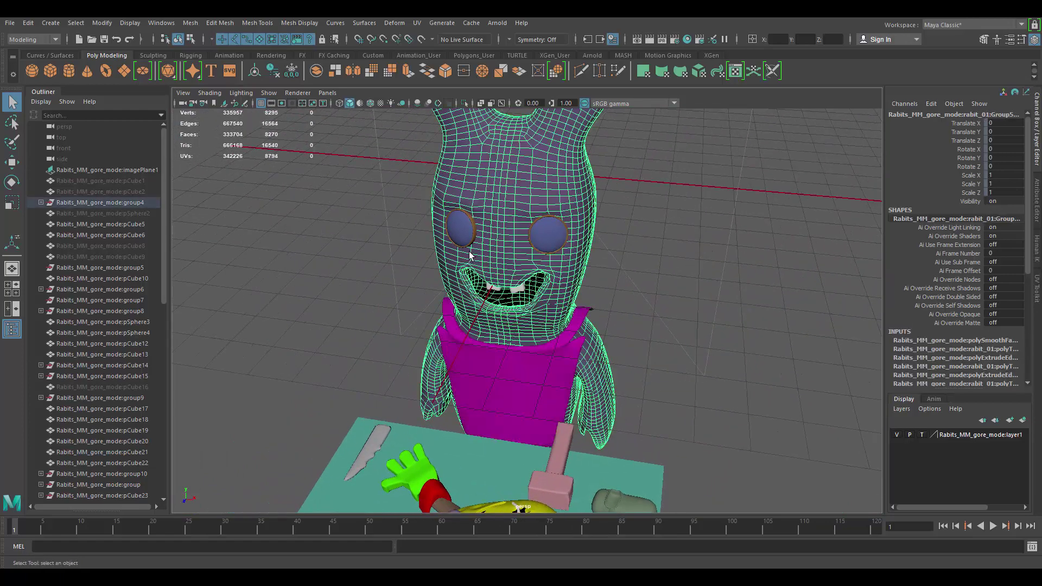
left_click_drag(474, 306, 659, 315, "alt")
left_click(524, 314)
right_click_drag(505, 276, 762, 433, "alt")
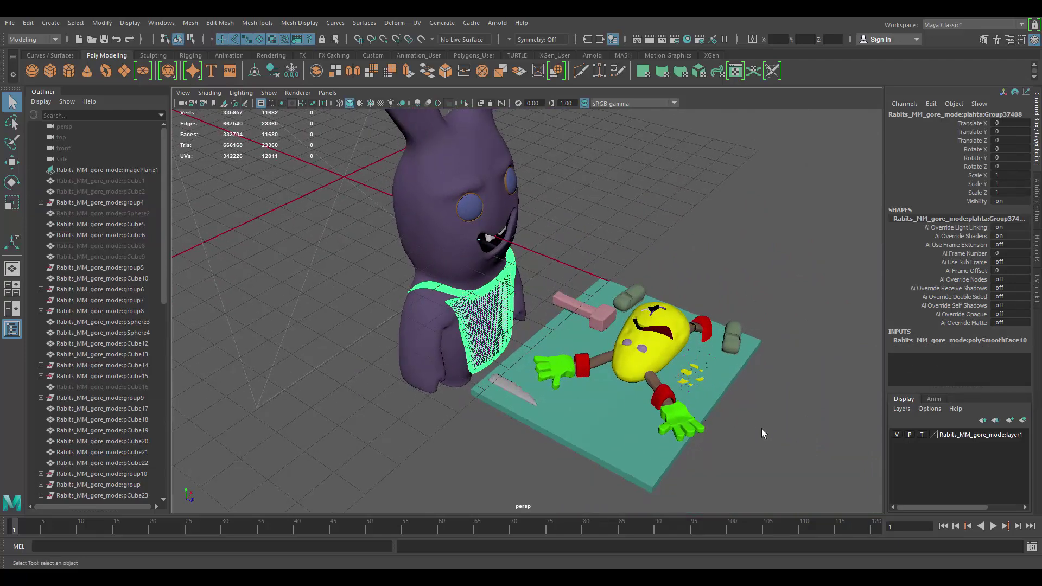
Step: Select the rabbit body and the apron together and compare their wireframe density from both sides
left_click(479, 240)
left_click_drag(479, 240, 597, 233, "alt")
right_click_drag(494, 271, 542, 305, "alt")
left_click(544, 308, "shift")
left_click_drag(652, 250, 532, 302, "alt")
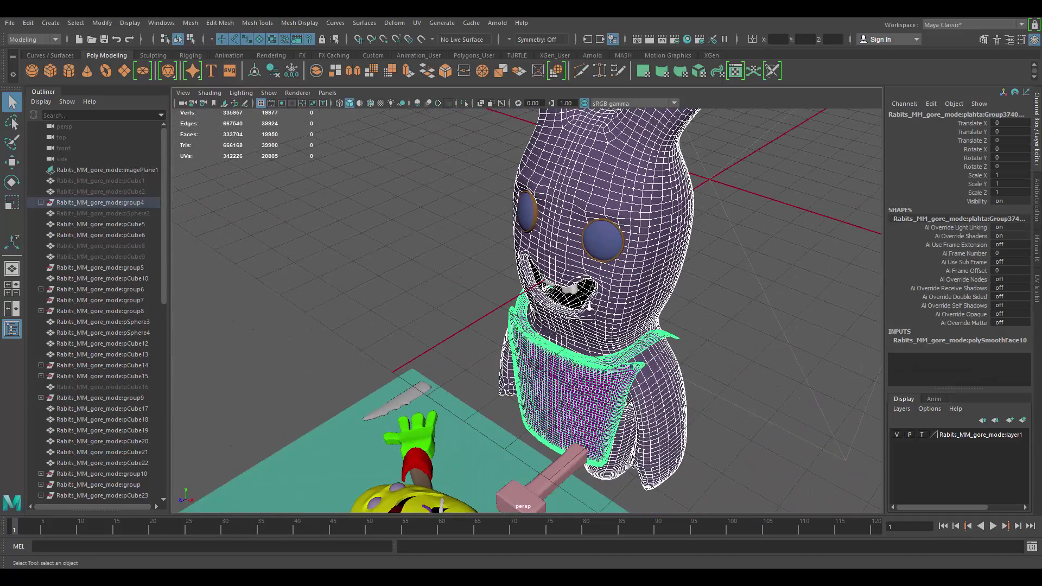
right_click_drag(589, 305, 505, 272, "alt")
left_click_drag(589, 291, 641, 311, "alt")
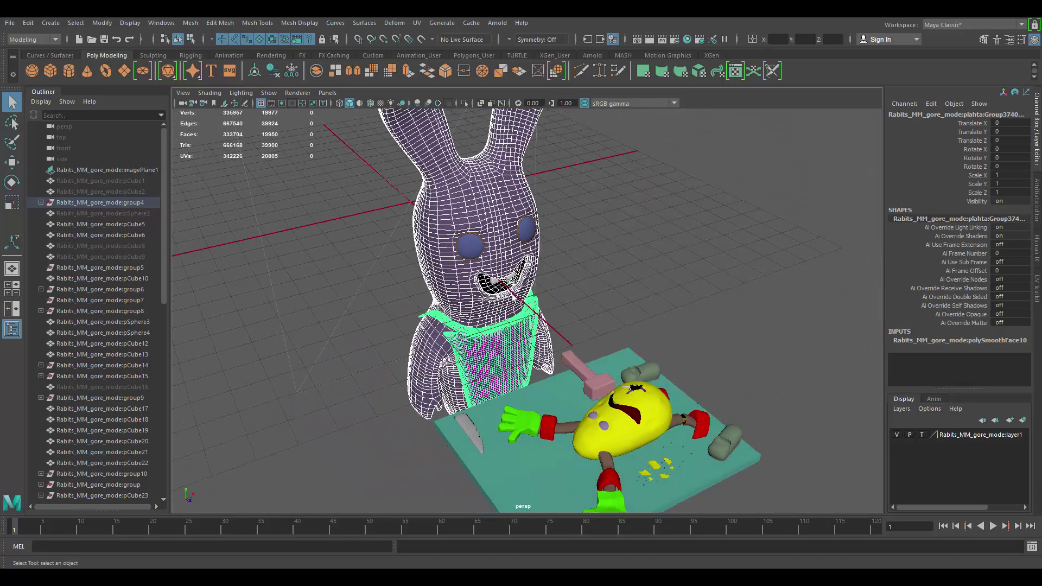
right_click_drag(543, 304, 657, 331, "alt")
Step: Select the apron, add the rabbit body to the selection, and check how the apron fits from front and side
left_click(537, 325)
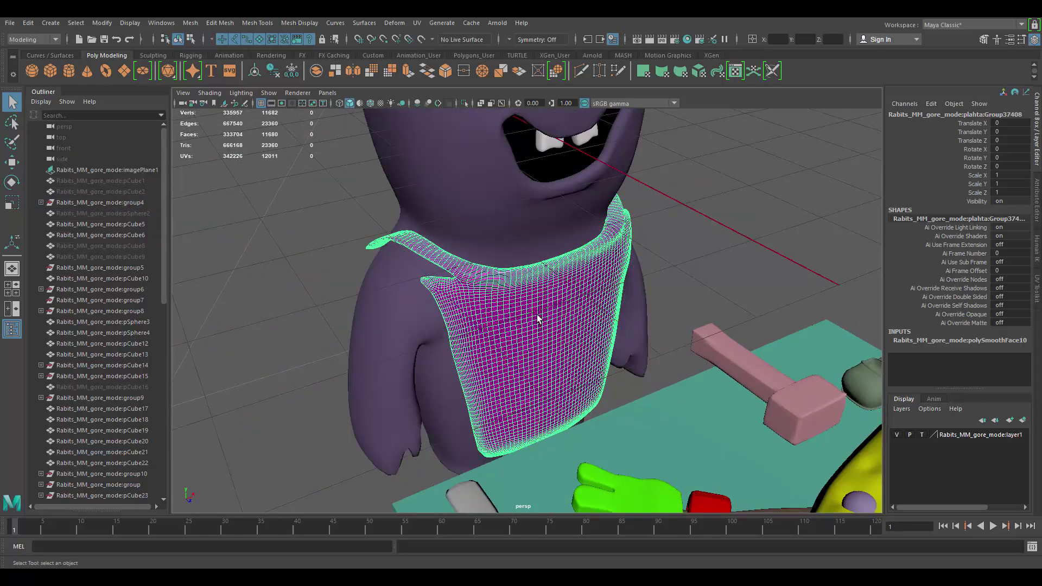
left_click_drag(538, 318, 553, 235, "alt")
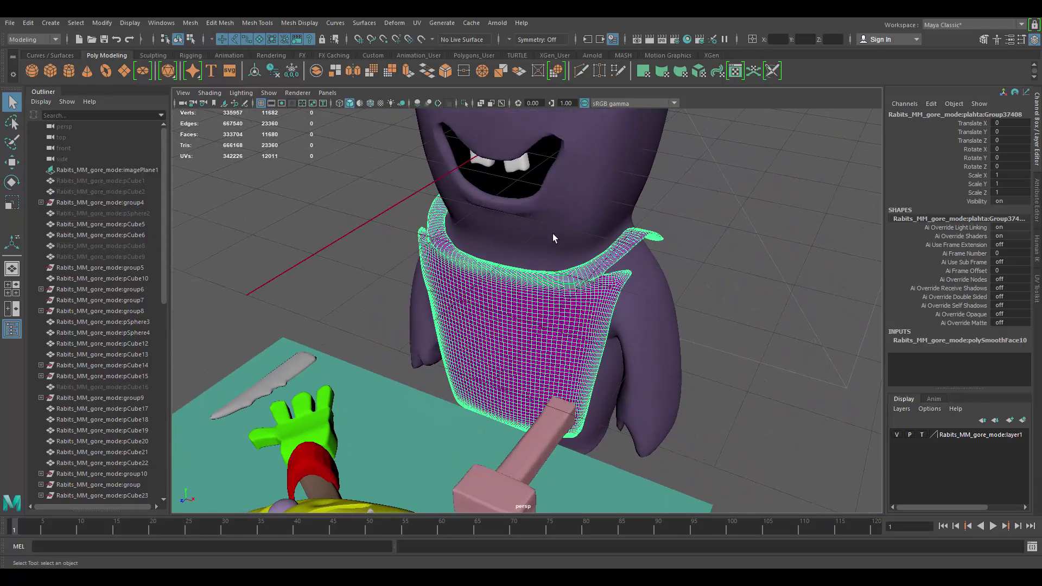
left_click(576, 235, "shift")
right_click_drag(622, 261, 615, 313, "alt")
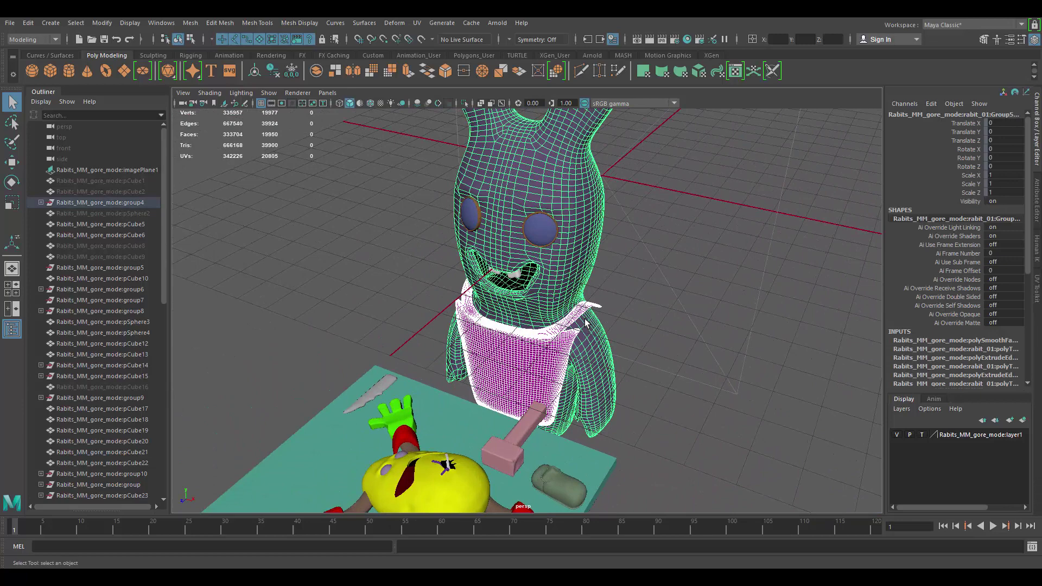
left_click_drag(586, 324, 521, 356, "alt")
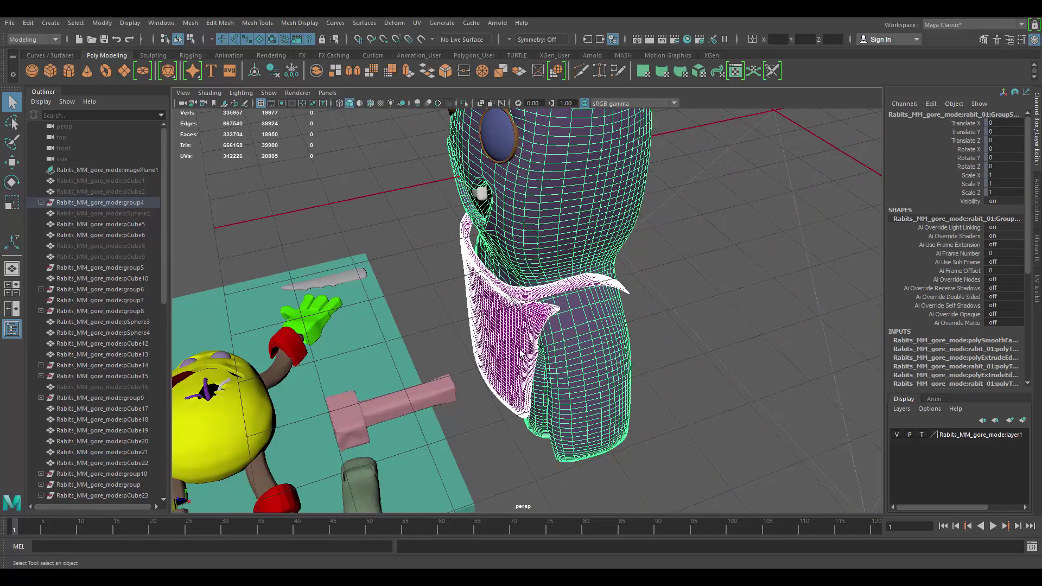
right_click_drag(576, 314, 545, 306, "alt")
left_click_drag(555, 310, 609, 302, "alt")
right_click_drag(570, 304, 589, 310, "alt")
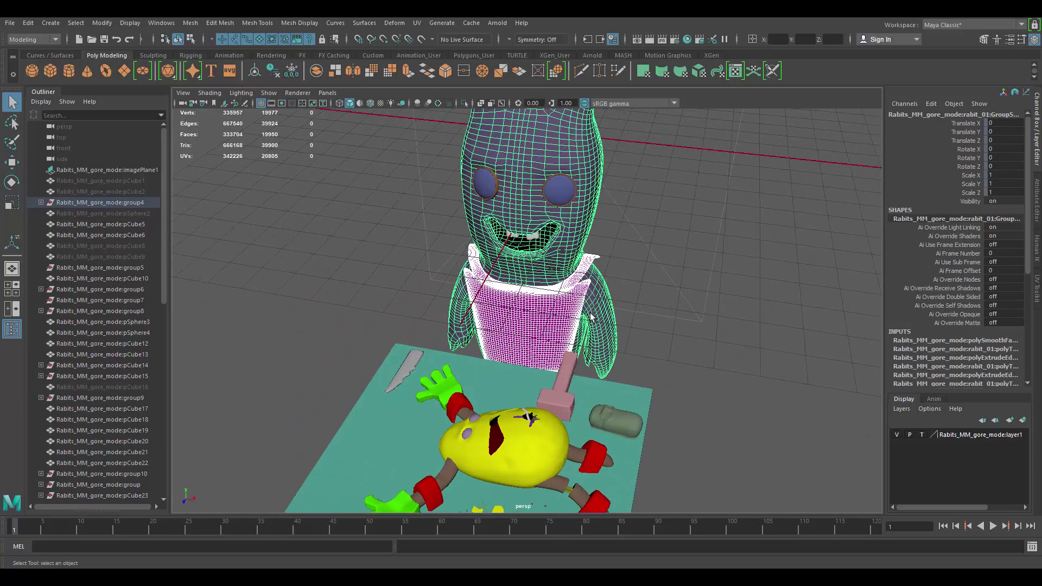
Step: Inspect the apron and rabbit body together, then frame the yellow character's body mesh
left_click(532, 311)
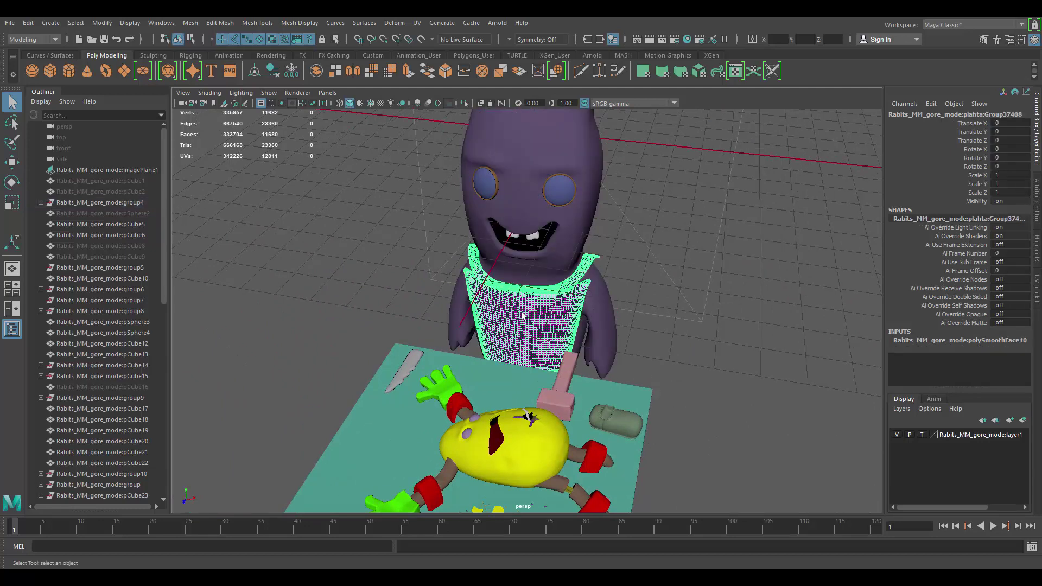
left_click(539, 232, "shift")
left_click_drag(570, 343, 529, 333, "alt")
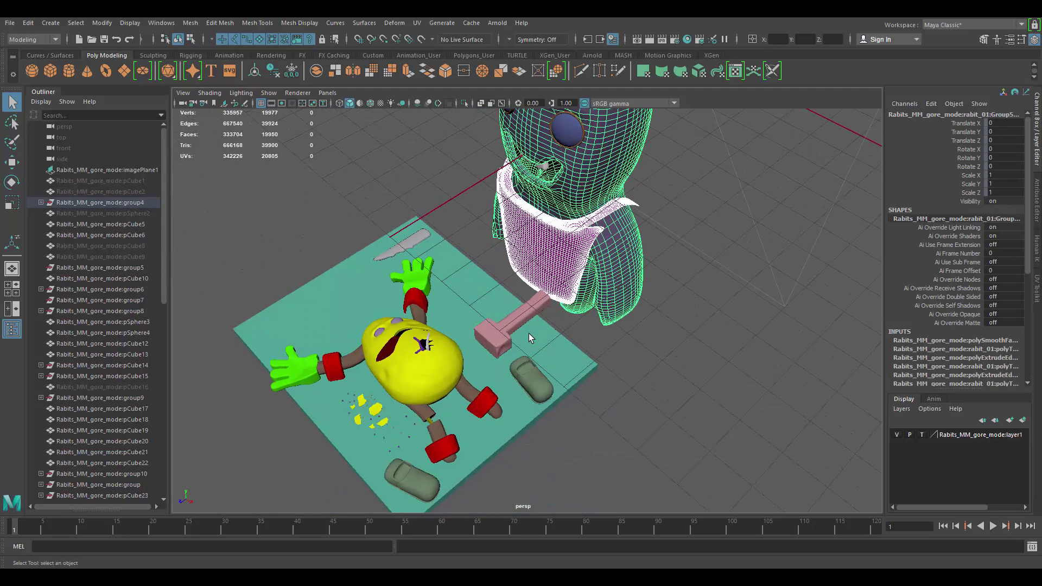
left_click(433, 364)
key("f")
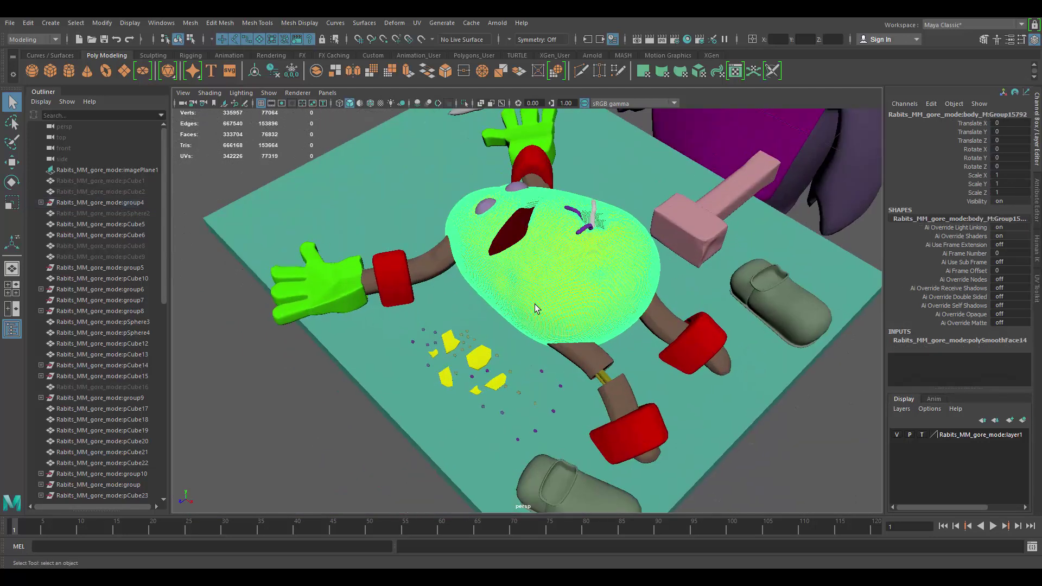
Step: Select the yellow character's arm and review the rabbit and table layout from several angles
left_click(435, 266)
scroll(627, 228, "down", 5)
left_click_drag(627, 228, 679, 147, "alt")
middle_click_drag(678, 147, 642, 305, "alt")
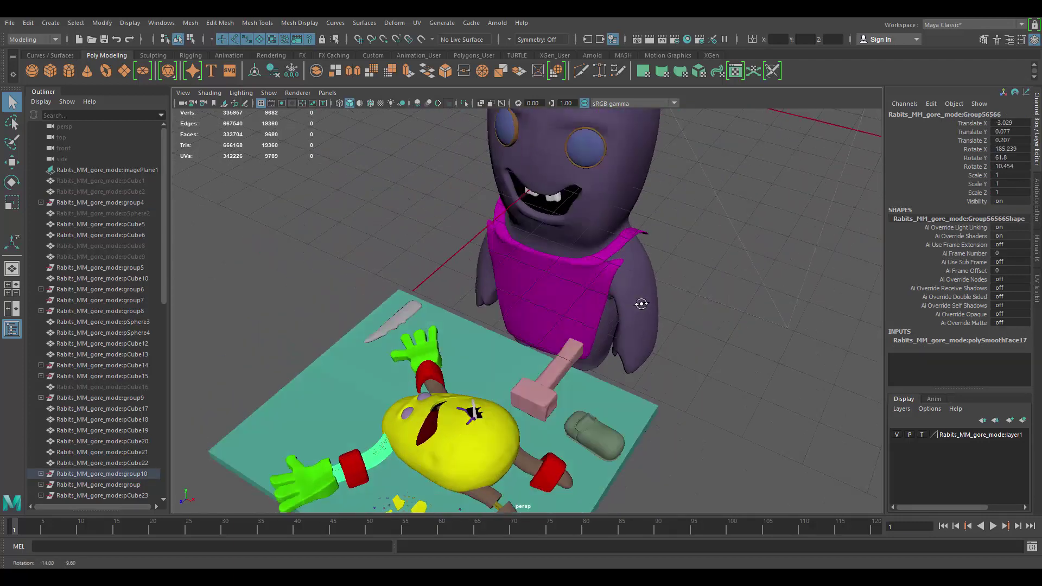
left_click_drag(643, 304, 598, 215, "alt")
scroll(598, 215, "down", 3)
scroll(599, 215, "up", 3)
middle_click_drag(633, 218, 576, 290, "alt")
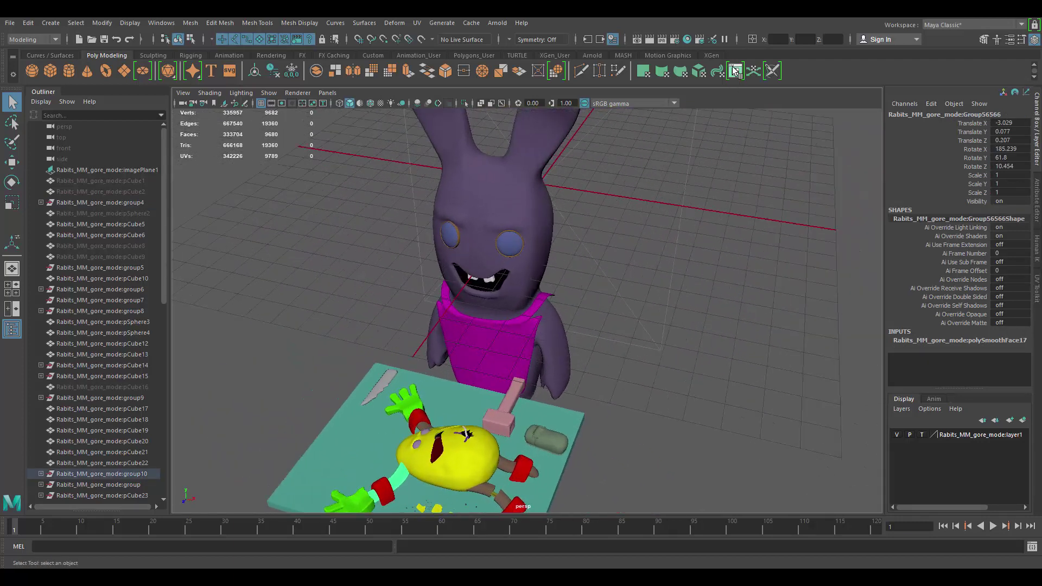
Step: Open the UV Editor with the yellow character's arm selected to show its UV layout
left_click(735, 71)
left_click_drag(537, 228, 428, 277, "alt")
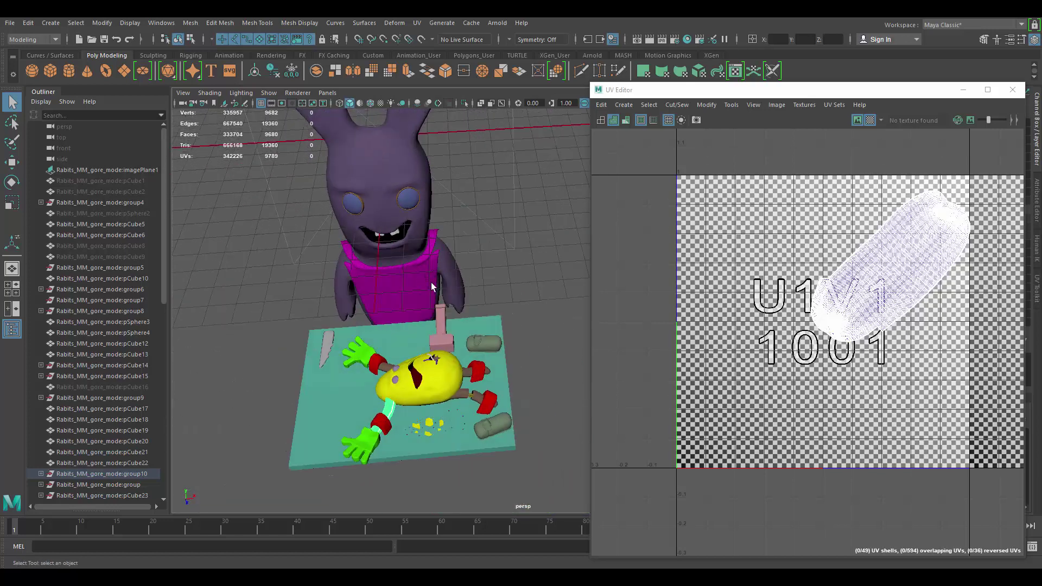
left_click_drag(491, 272, 431, 299, "alt")
middle_click_drag(491, 355, 458, 258, "alt")
scroll(481, 323, "up", 3)
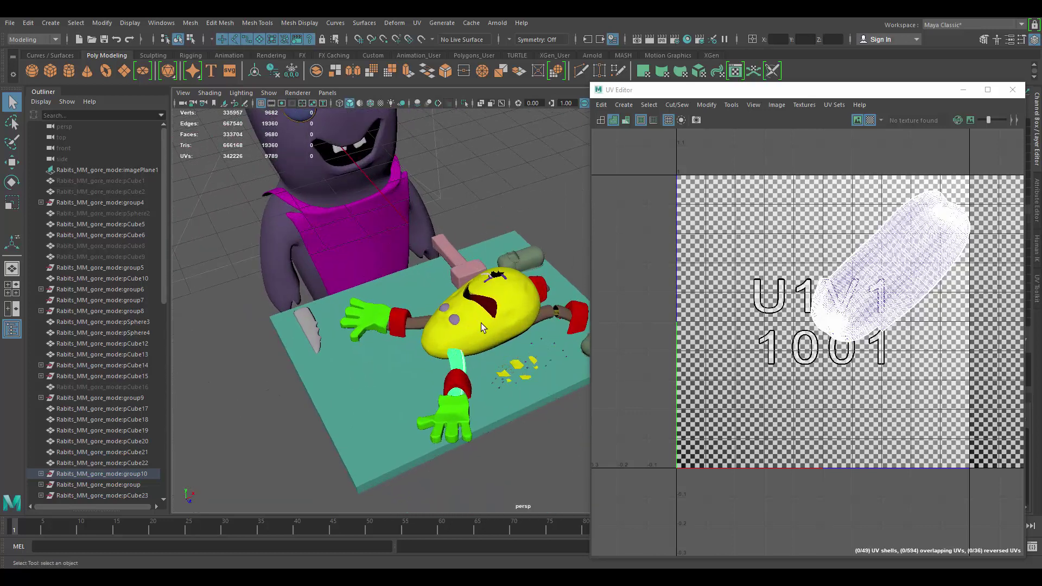
Step: Select and frame the apron, and examine its UV layout together with the checker pattern on the model
left_click(382, 232)
key("f")
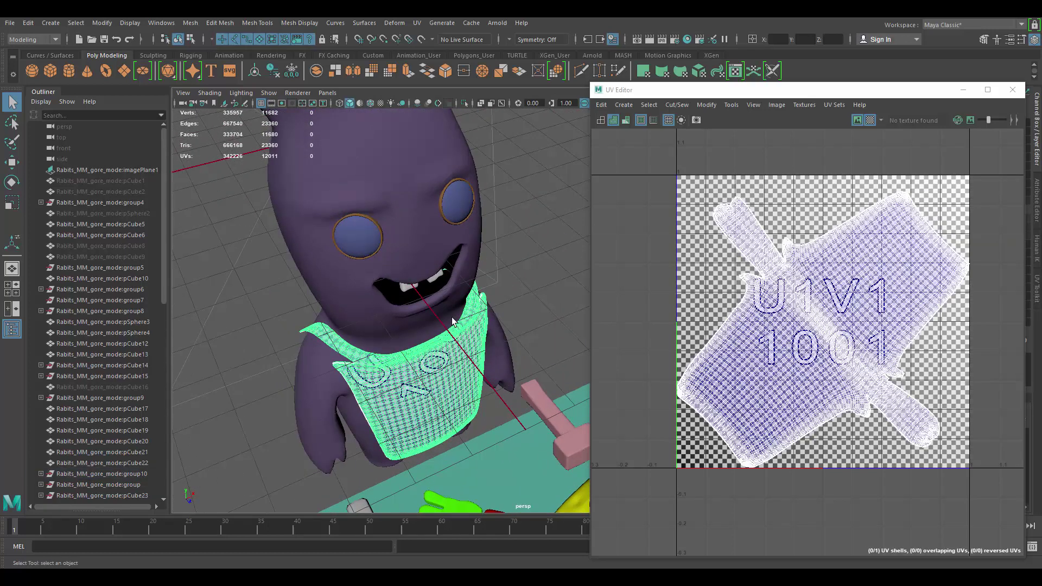
left_click_drag(453, 320, 450, 303, "alt")
scroll(450, 303, "up", 3)
middle_click_drag(449, 303, 437, 330, "alt")
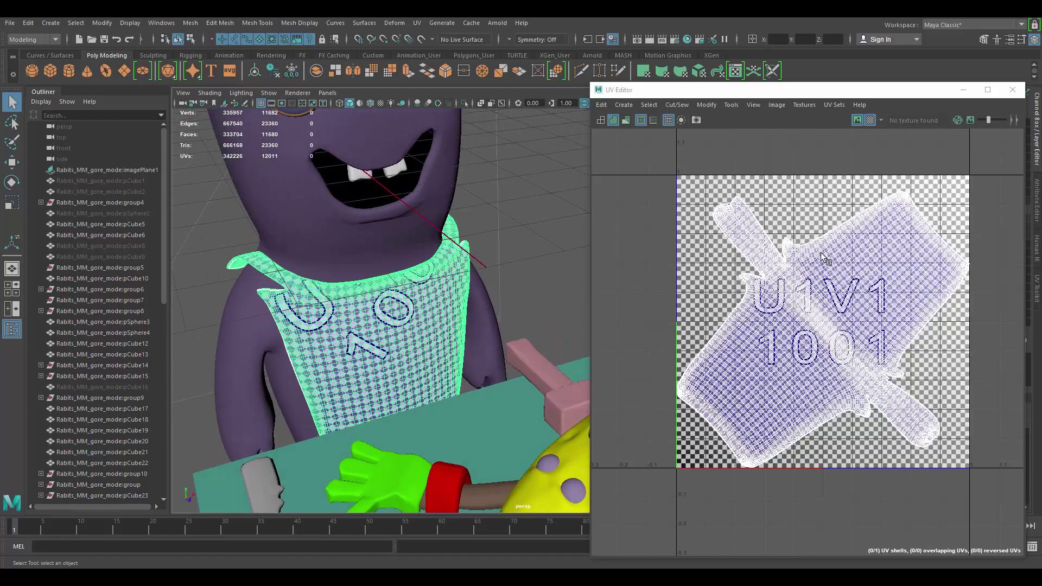
scroll(809, 262, "up", 2)
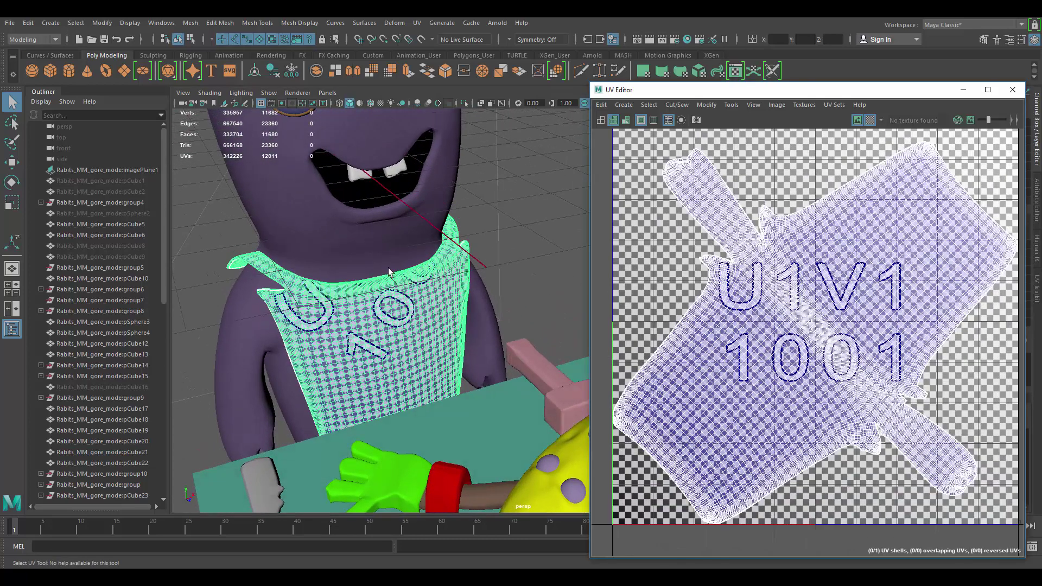
Step: Examine the checker pattern on the apron near the rabbit's neck and from a wider view
left_click_drag(389, 273, 441, 226, "alt")
scroll(381, 267, "up", 5)
scroll(434, 264, "down", 3)
scroll(462, 246, "down", 5)
middle_click_drag(442, 226, 444, 271, "alt")
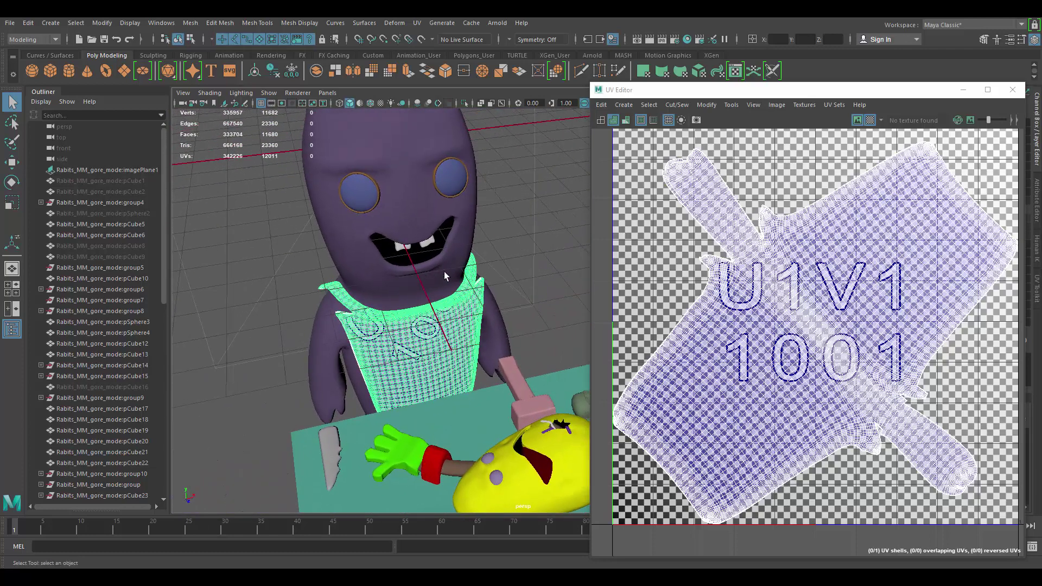
left_click_drag(444, 271, 418, 257, "alt")
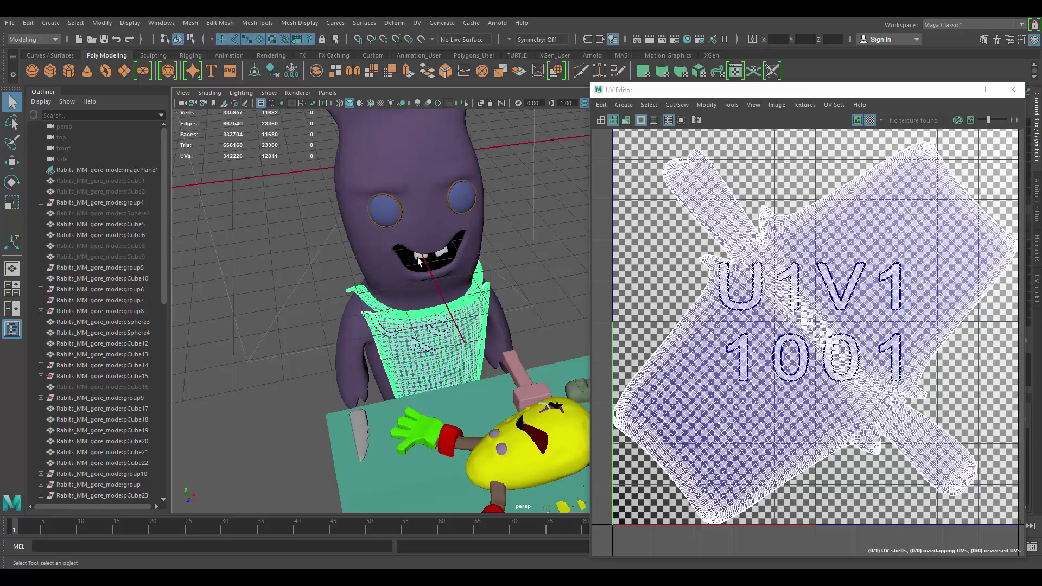
left_click_drag(436, 230, 496, 255, "alt")
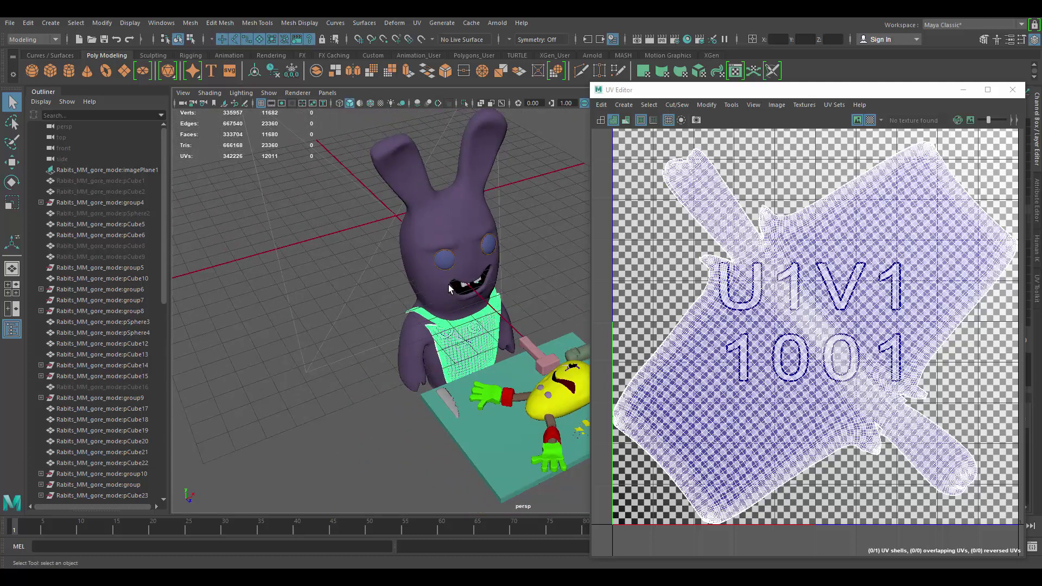
Step: Add the rabbit's body and eyes to the apron selection to view their UVs together, then clear the selection
left_click(456, 268)
left_click(446, 263, "shift")
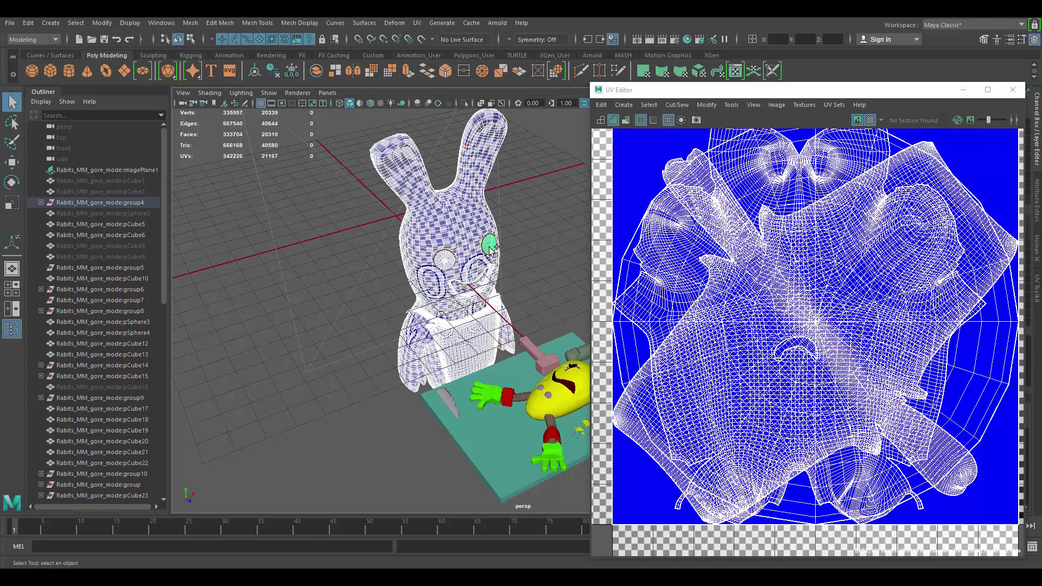
left_click_drag(495, 247, 518, 250, "alt")
left_click_drag(513, 442, 515, 443)
left_click(536, 283)
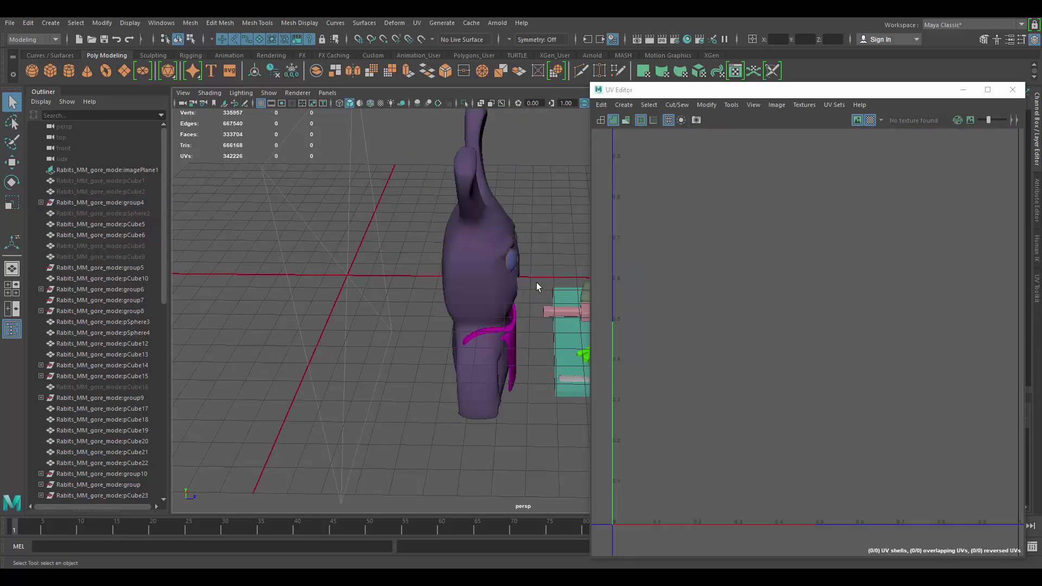
Step: Reselect the apron and view its full UV shell next to the rabbit model
left_click_drag(536, 283, 484, 294, "alt")
middle_click_drag(483, 293, 506, 325, "alt")
right_click_drag(506, 324, 486, 317, "alt")
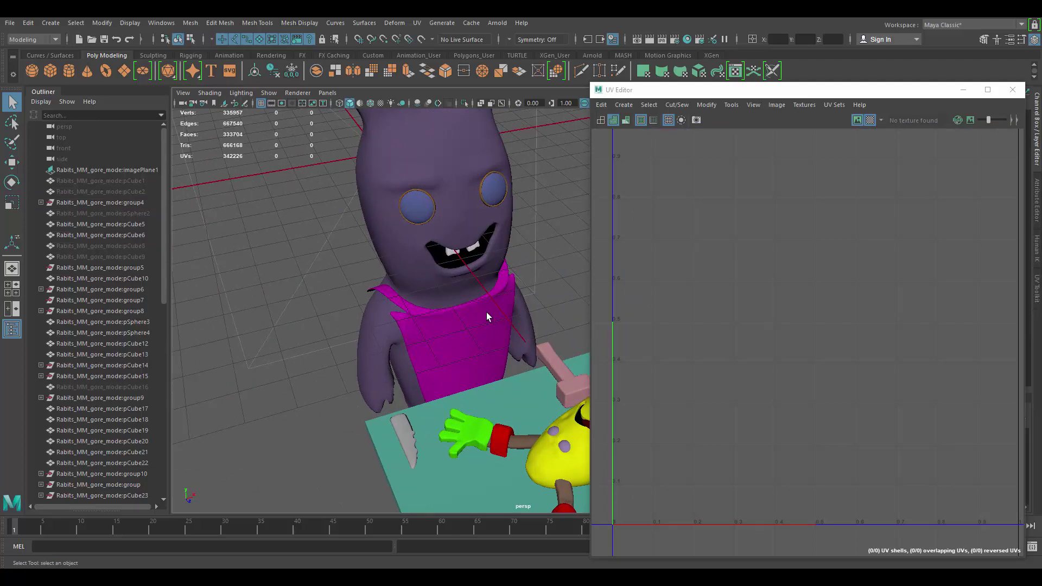
right_click_drag(497, 261, 536, 337, "alt")
left_click(536, 338)
scroll(820, 244, "down", 2)
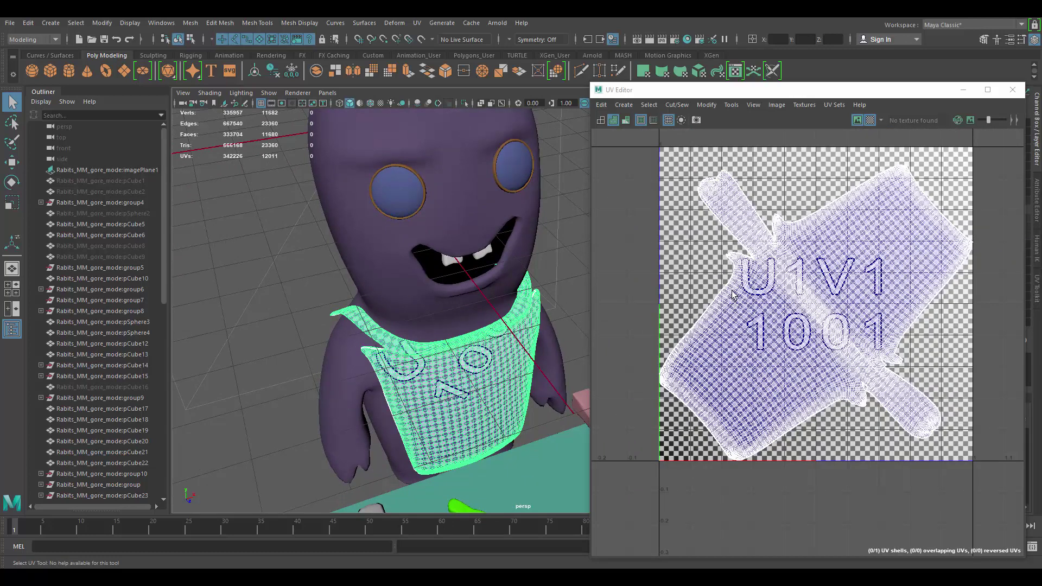
Step: Isolate the rabbit body and examine its UV layout and checker pattern across the head and ears
left_click_drag(492, 290, 474, 256, "alt")
left_click(446, 178)
middle_click_drag(468, 181, 491, 271, "alt")
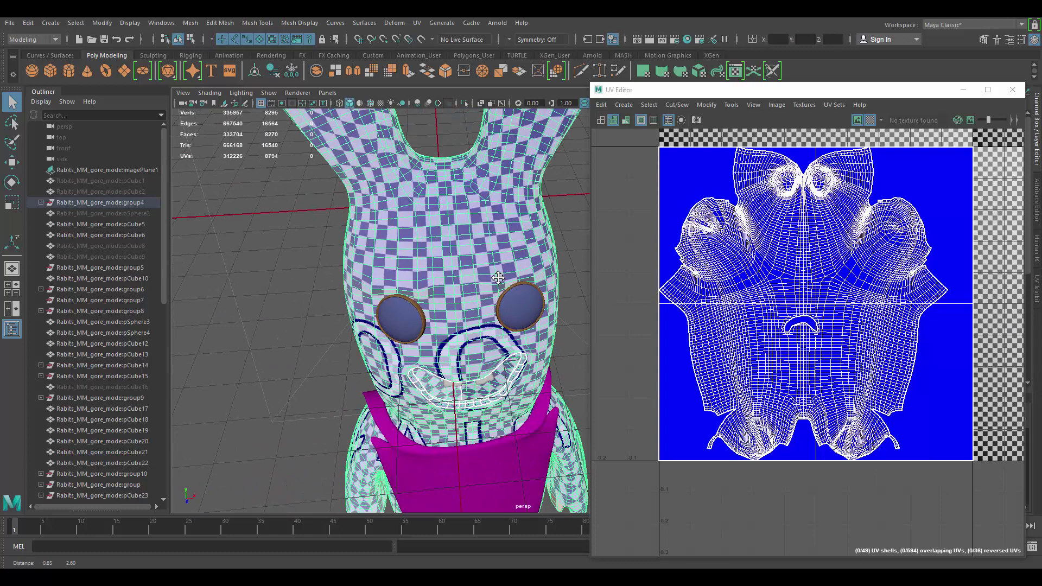
right_click_drag(491, 271, 447, 243, "alt")
left_click_drag(493, 238, 546, 220, "alt")
middle_click_drag(545, 220, 553, 253, "alt")
right_click_drag(553, 252, 635, 296, "alt")
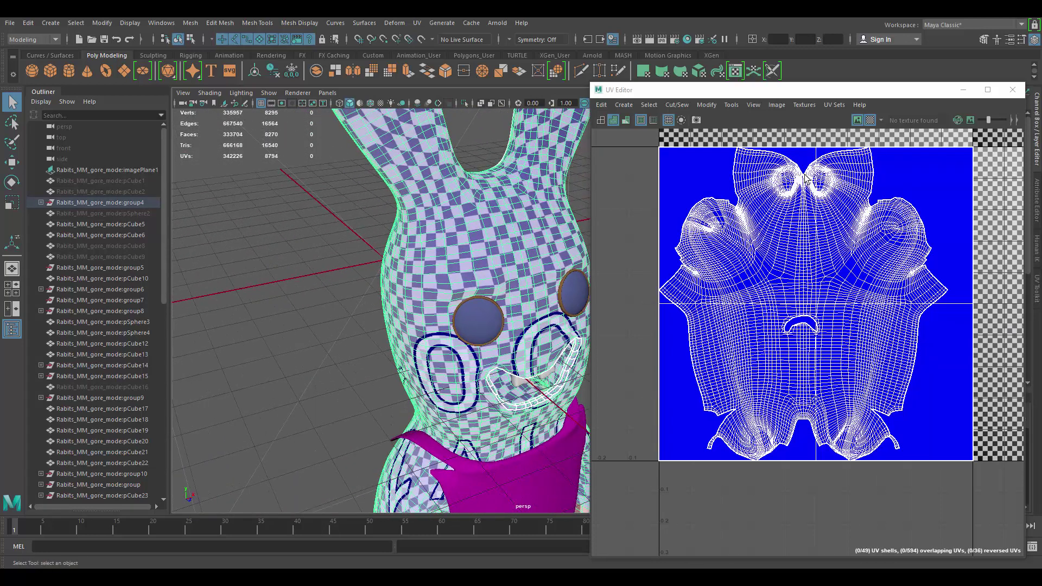
left_click_drag(481, 273, 484, 233, "alt")
right_click_drag(484, 233, 484, 286, "alt")
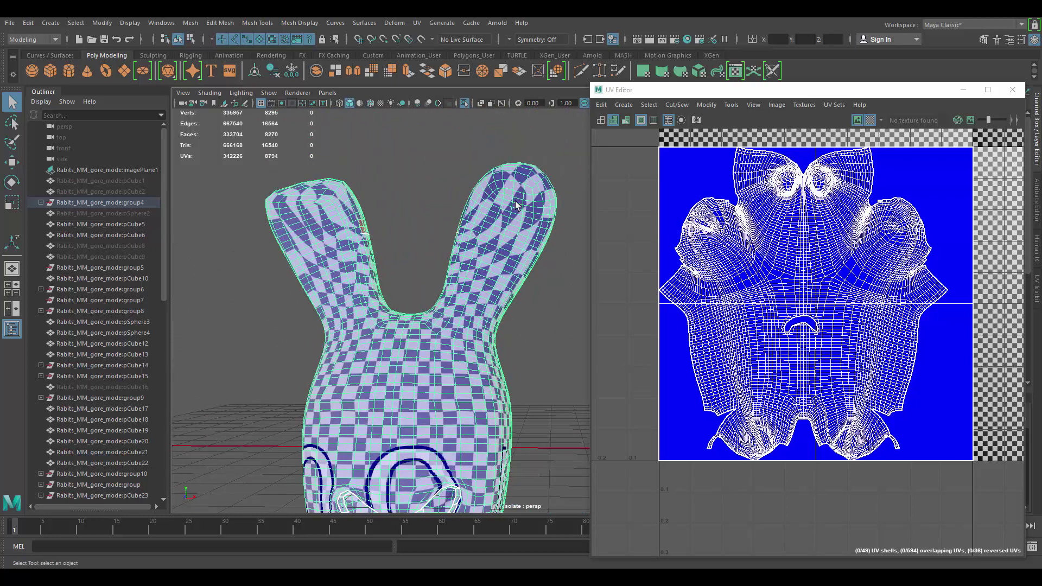
Step: Examine the checker pattern on the isolated rabbit body from the ears down across the face and chest
left_click_drag(354, 237, 515, 264, "alt")
right_click_drag(492, 305, 325, 260, "alt")
left_click_drag(325, 261, 518, 311, "alt")
middle_click_drag(518, 311, 484, 227, "alt")
left_click_drag(485, 231, 434, 274, "alt")
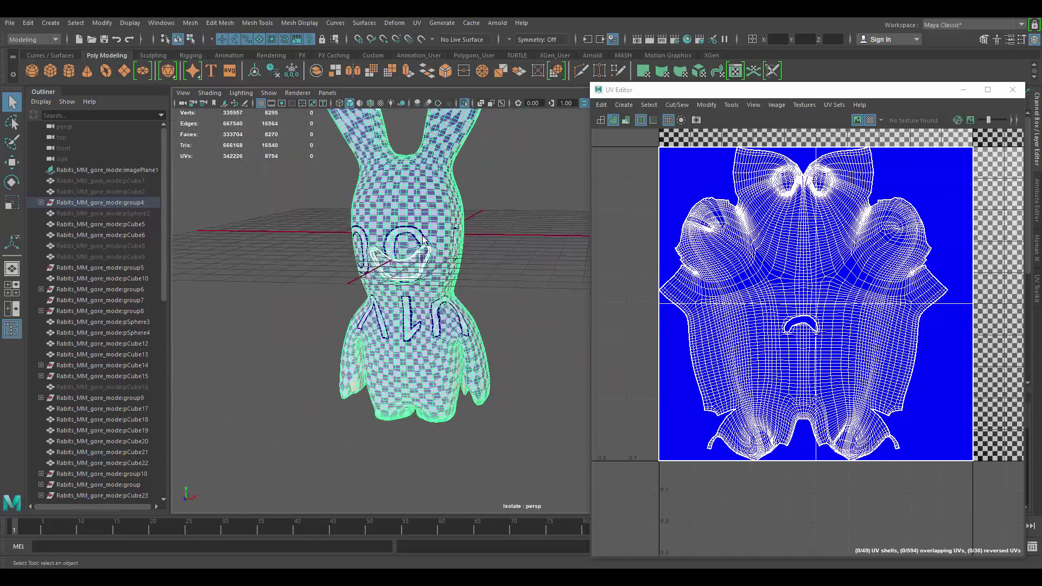
middle_click_drag(434, 274, 480, 299, "alt")
left_click_drag(481, 299, 570, 302, "alt")
Step: Examine the checker pattern and UV seams on the rabbit's back, arms and legs
middle_click_drag(570, 302, 407, 255, "alt")
left_click_drag(407, 255, 424, 324, "alt")
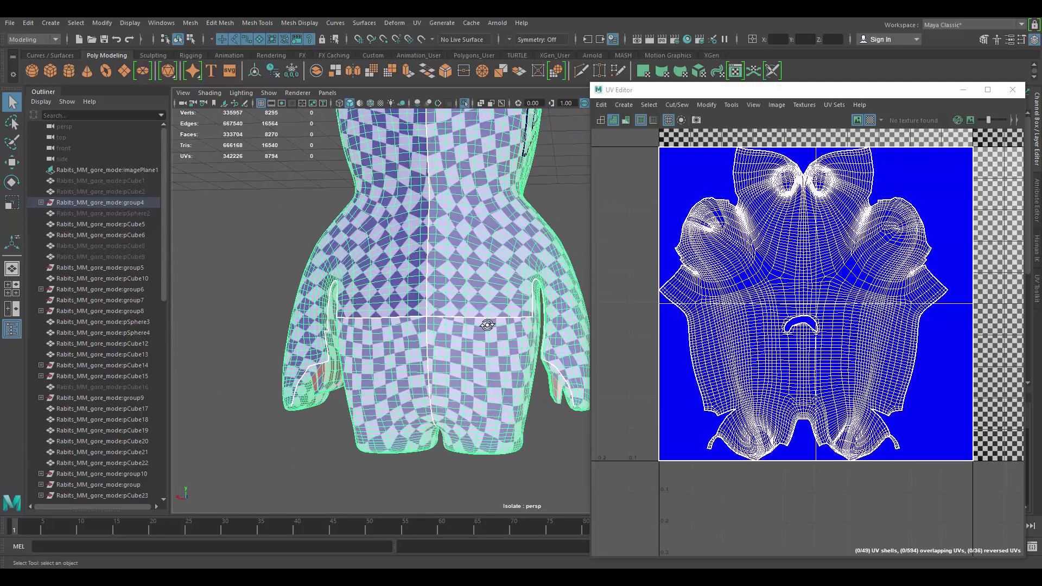
left_click_drag(487, 325, 485, 350, "alt")
right_click_drag(485, 350, 345, 277, "alt")
left_click_drag(505, 294, 471, 251, "alt")
middle_click_drag(472, 251, 474, 315, "alt")
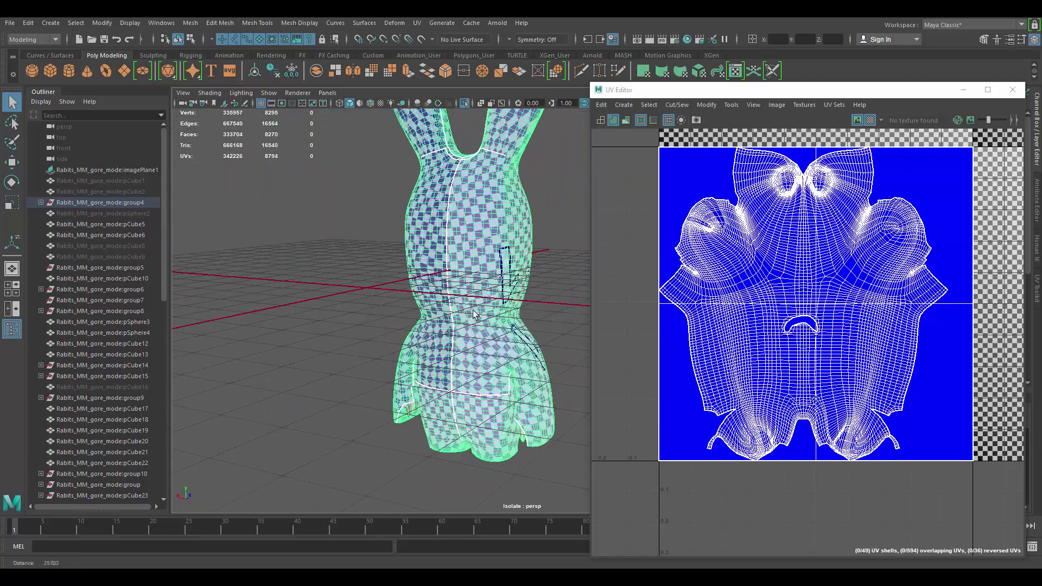
left_click_drag(485, 339, 399, 247, "alt")
Step: Show the full scene with nothing selected, and reselect the rabbit body to view its UVs beside the other objects
left_click(312, 234)
left_click(397, 234)
left_click(500, 203)
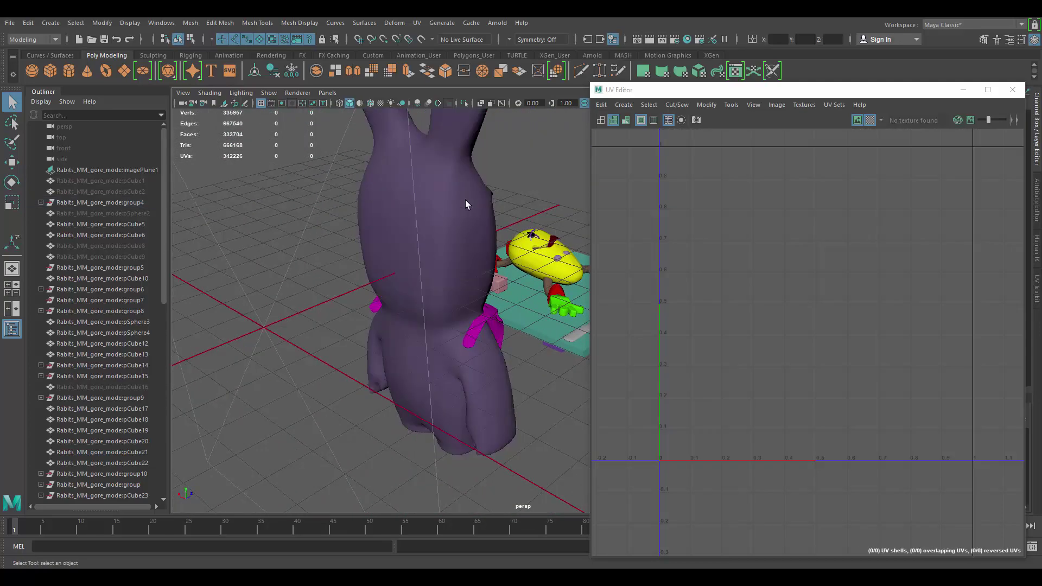
middle_click_drag(465, 200, 485, 262, "alt")
left_click(485, 262)
left_click_drag(485, 261, 523, 288, "alt")
scroll(516, 296, "up", 3)
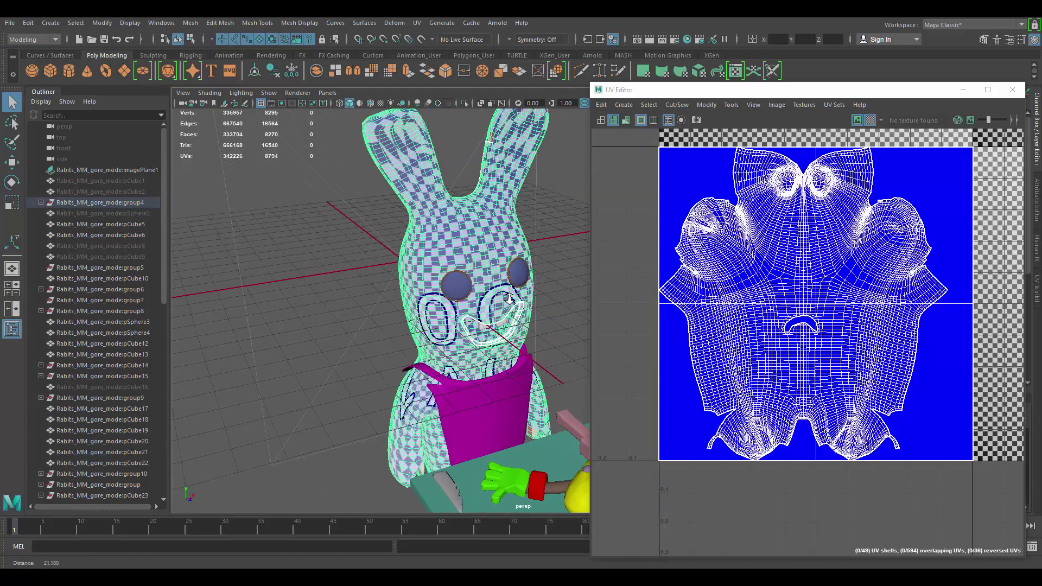
Step: Select and isolate the faces whose UVs cover the whole tile, inspect them near the mouth, and restore the full scene
right_click_drag(860, 184, 860, 234)
double_click(926, 159)
left_click_drag(545, 212, 529, 250, "alt")
key("ctrl+1")
key("f")
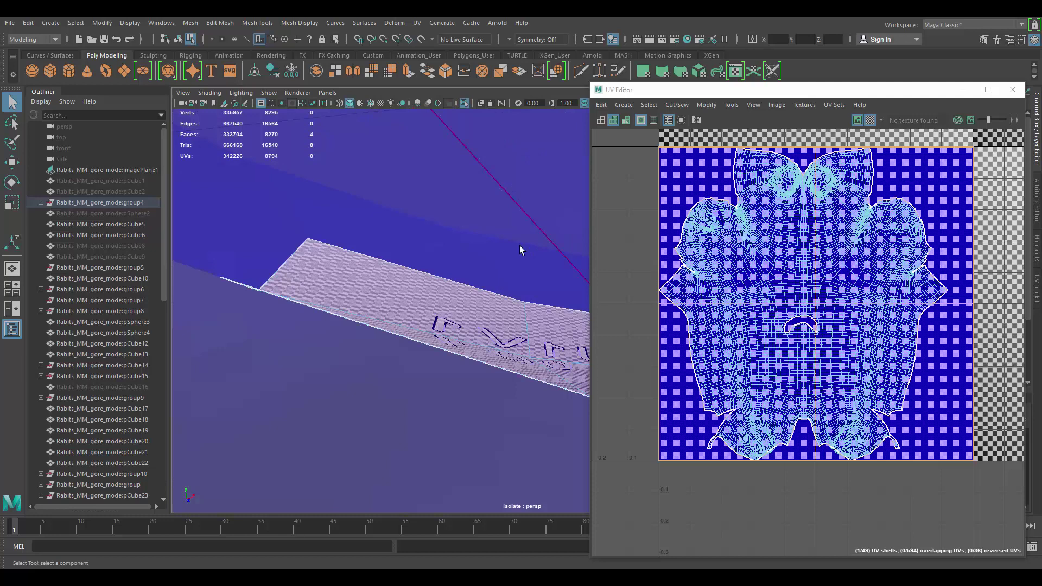
scroll(492, 266, "down", 10)
left_click_drag(509, 226, 509, 222, "alt")
middle_click_drag(511, 257, 427, 211, "alt")
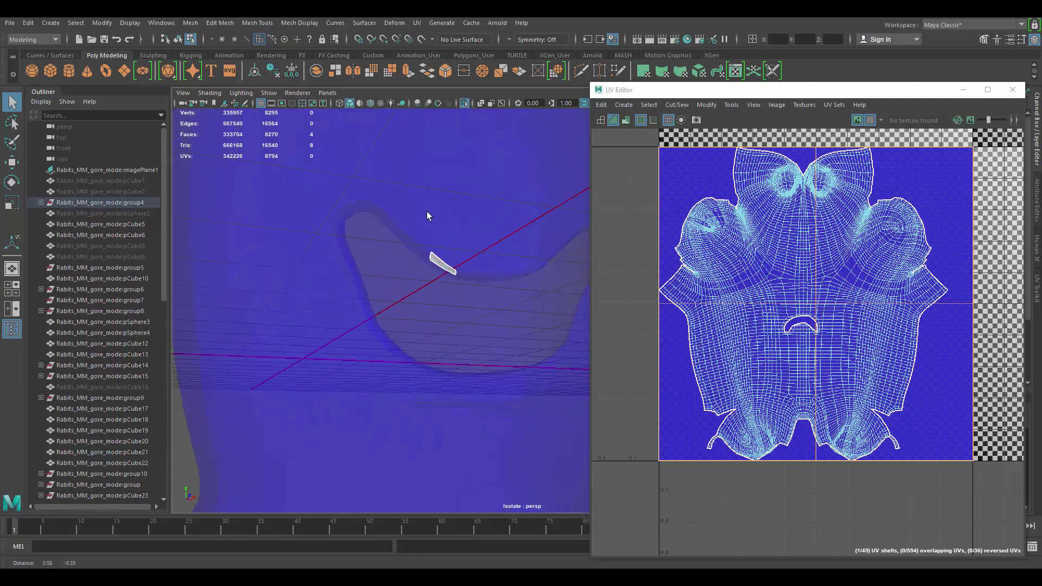
key("ctrl+1")
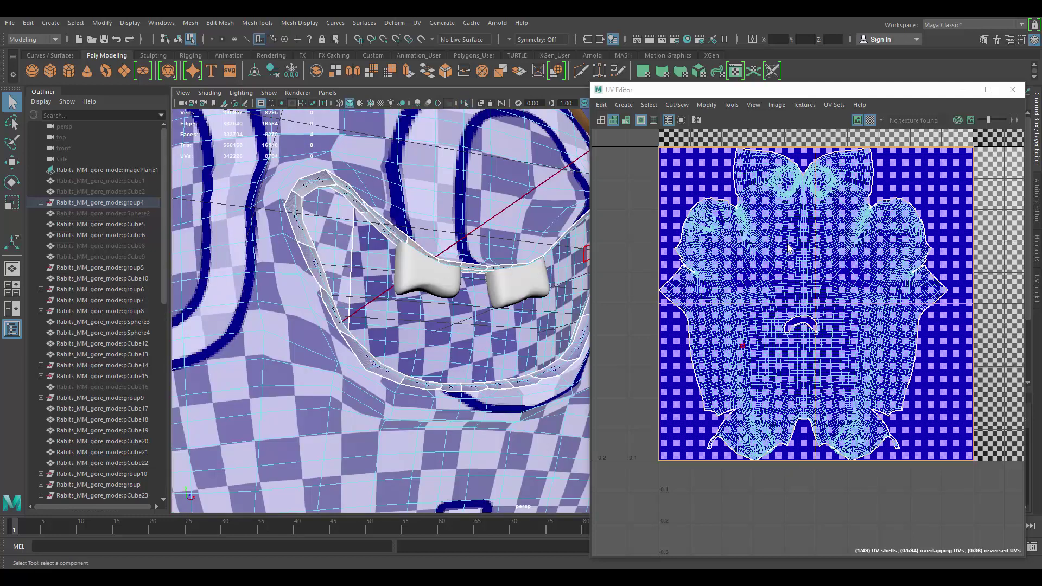
Step: Select faces along the rim of the rabbit's mouth to examine their overlapping UV shells
left_click_drag(437, 208, 352, 187, "alt")
left_click(352, 185)
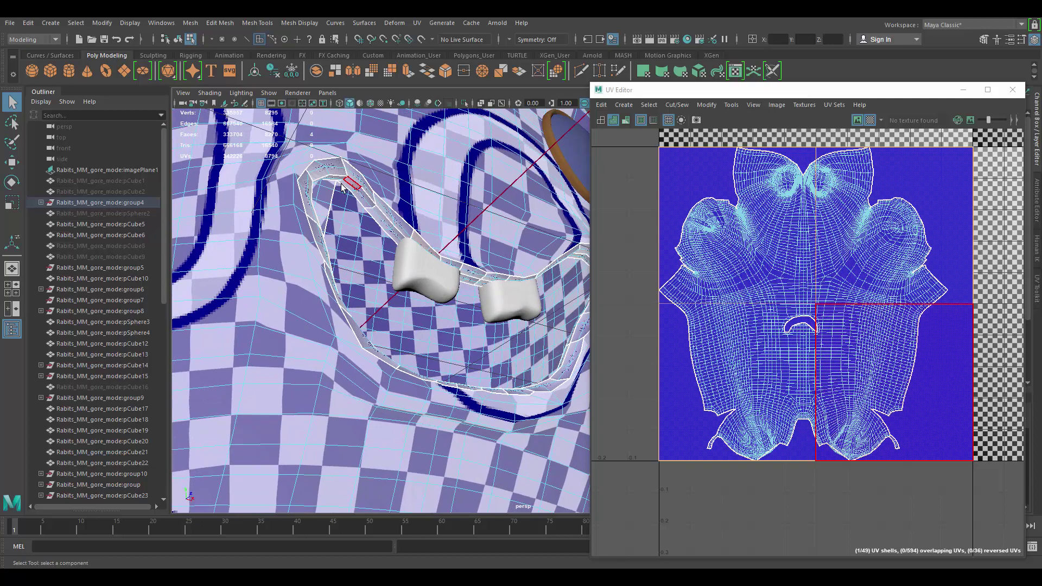
right_click_drag(342, 186, 397, 217, "alt")
left_click(360, 198)
left_click_drag(378, 188, 415, 247, "alt")
right_click_drag(414, 248, 347, 231, "alt")
left_click_drag(347, 230, 402, 218, "alt")
right_click_drag(402, 217, 497, 194, "alt")
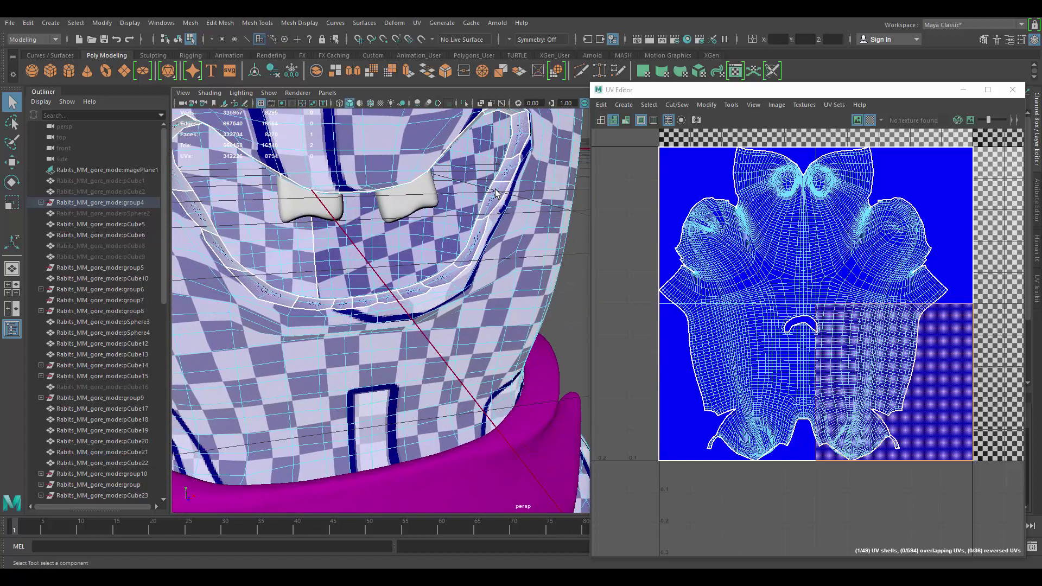
left_click(495, 190)
double_click(499, 179, "shift")
left_click_drag(498, 180, 537, 193, "alt")
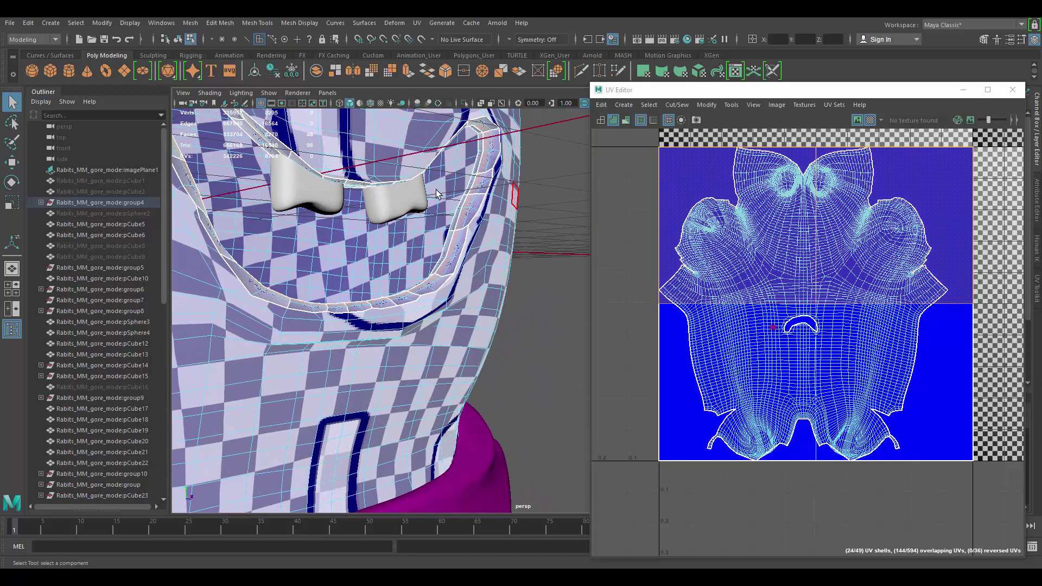
Step: Return to object selection and isolate the rabbit body in the viewport
key("F8")
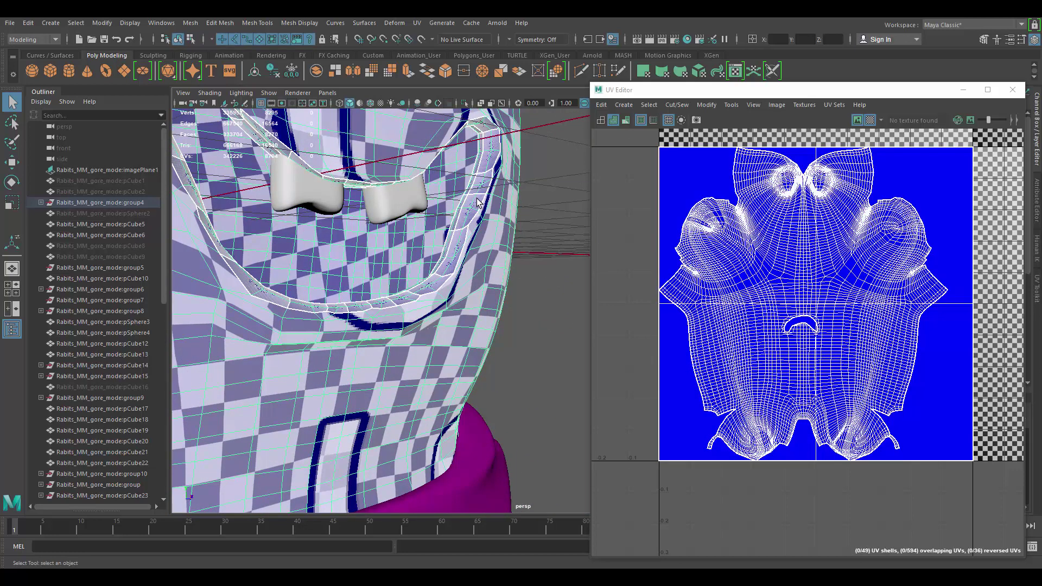
key("f")
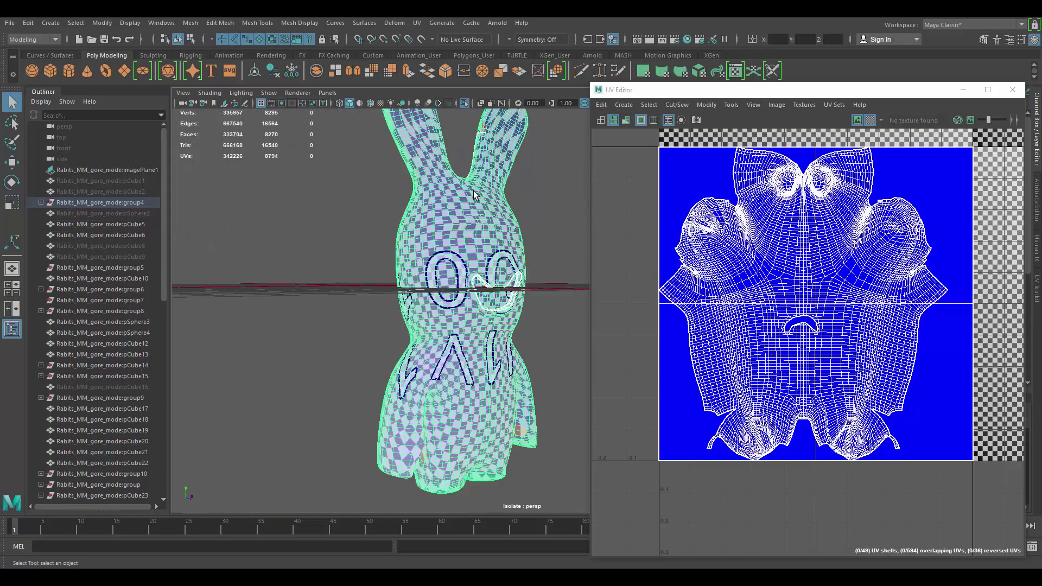
left_click_drag(477, 196, 411, 200, "alt")
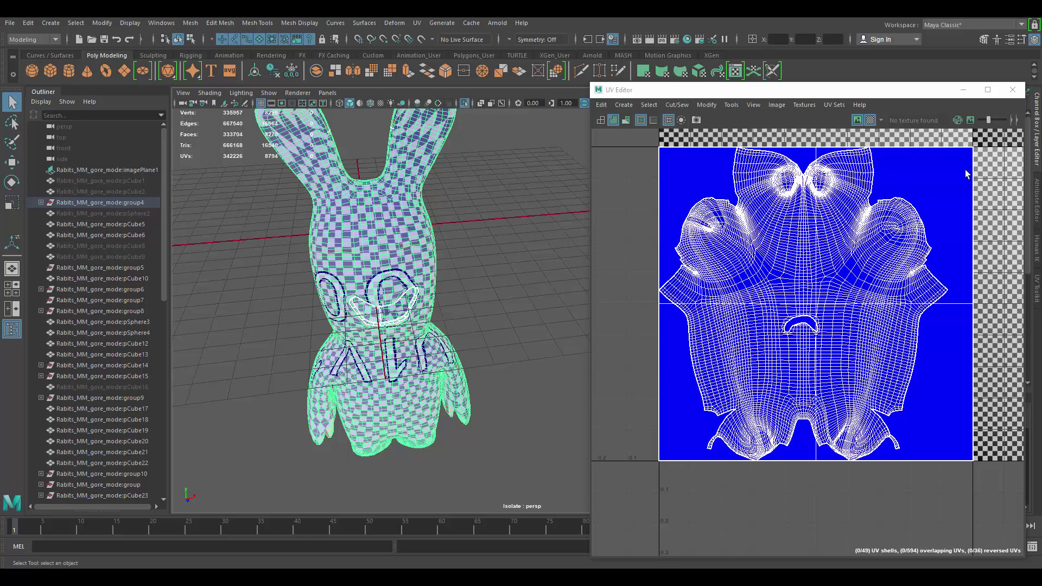
Step: Examine the checker pattern on the isolated rabbit's belly, arms and overall front
left_click_drag(347, 339, 380, 304, "alt")
middle_click_drag(380, 304, 446, 200, "alt")
left_click_drag(416, 155, 398, 179, "alt")
right_click_drag(386, 200, 517, 279, "alt")
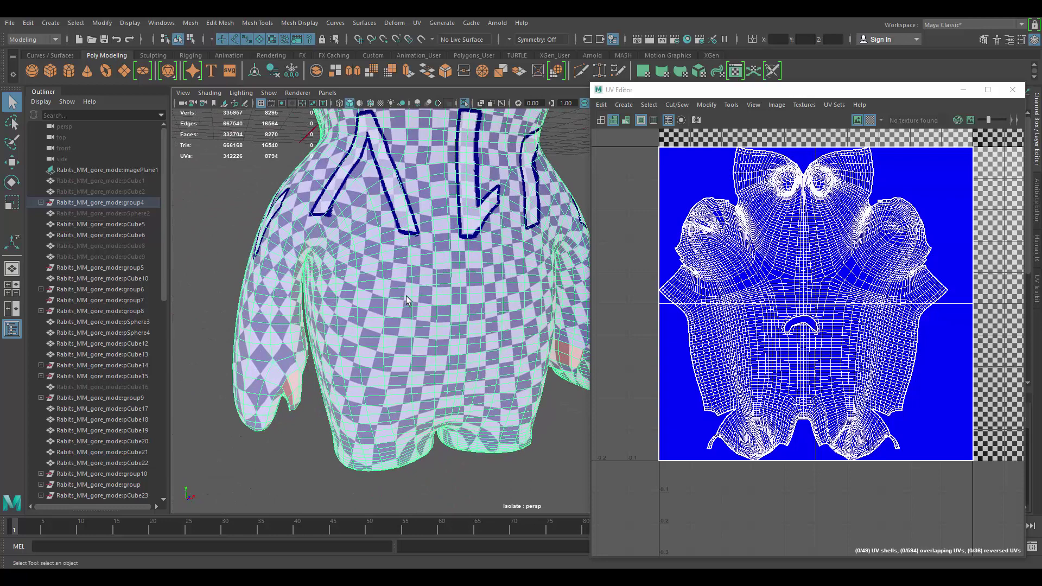
left_click_drag(407, 297, 437, 274, "alt")
right_click_drag(488, 276, 442, 256, "alt")
left_click_drag(442, 256, 471, 274, "alt")
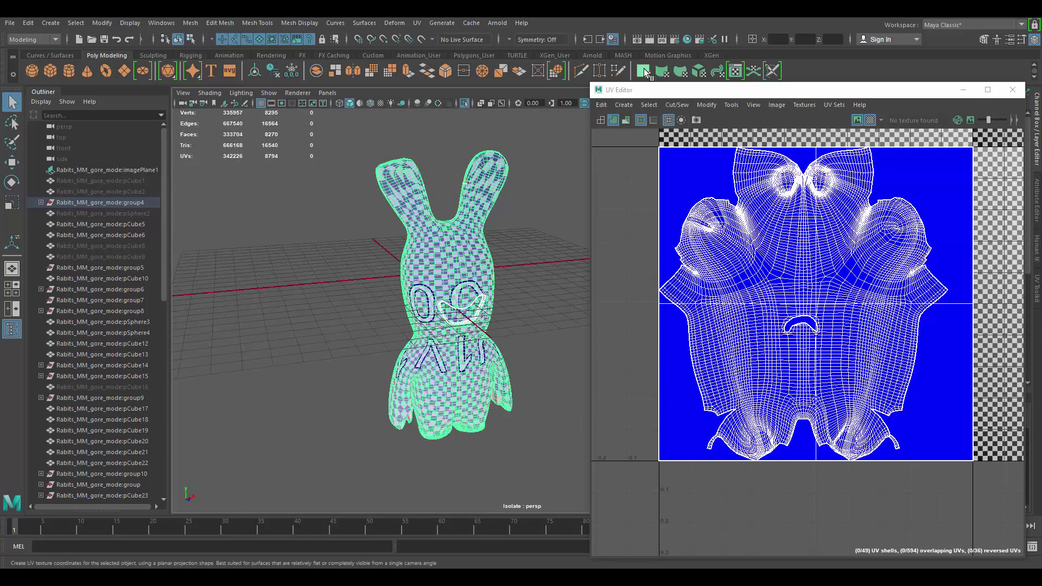
Step: Apply a planar UV projection to the whole rabbit body and check the projected pattern around its side and underside
left_click(644, 71)
left_click(699, 138)
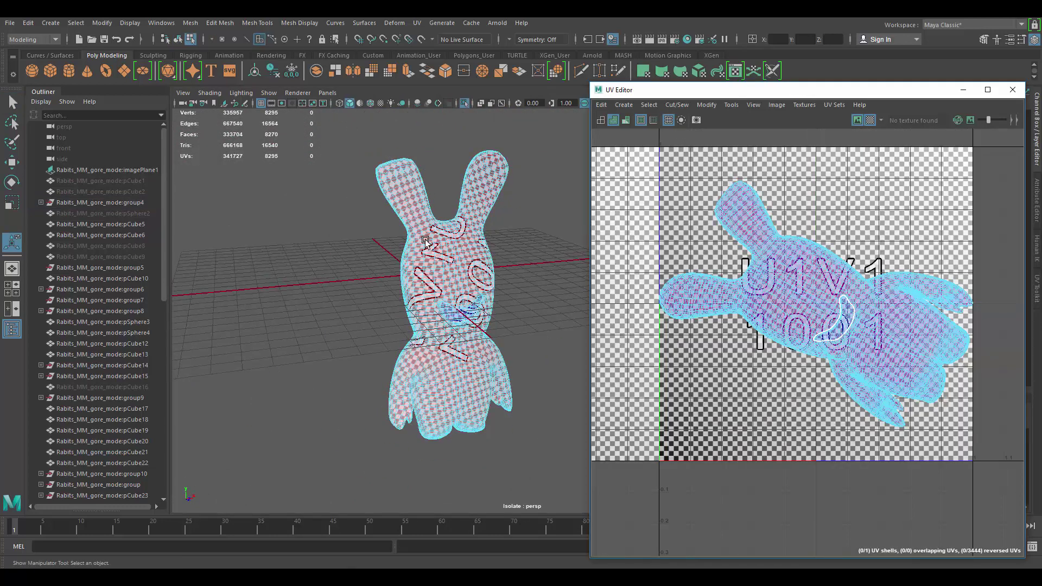
left_click_drag(407, 242, 433, 226, "alt")
right_click_drag(433, 226, 468, 260, "alt")
middle_click_drag(467, 260, 508, 223, "alt")
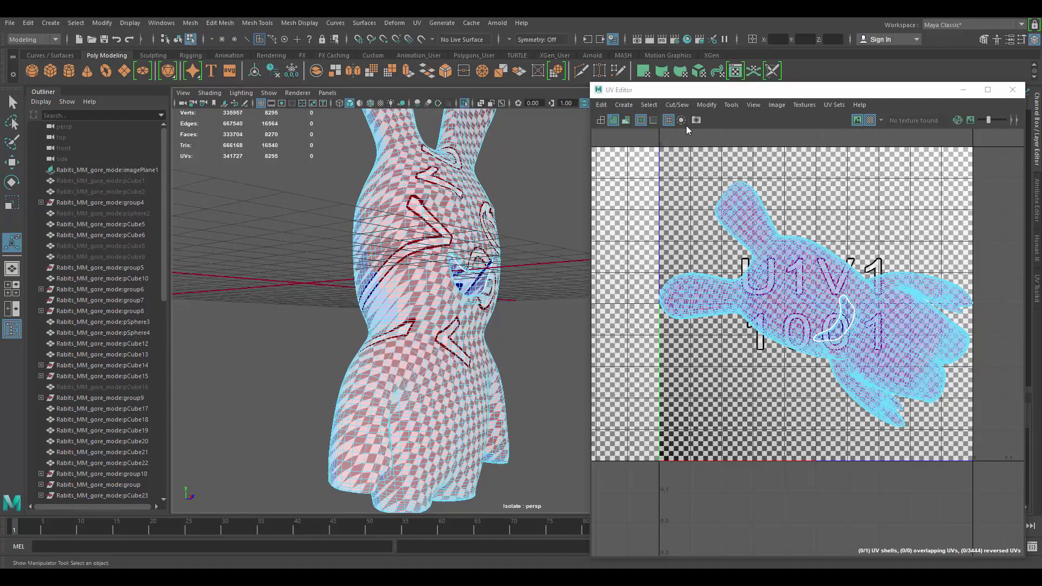
left_click_drag(445, 255, 498, 252, "alt")
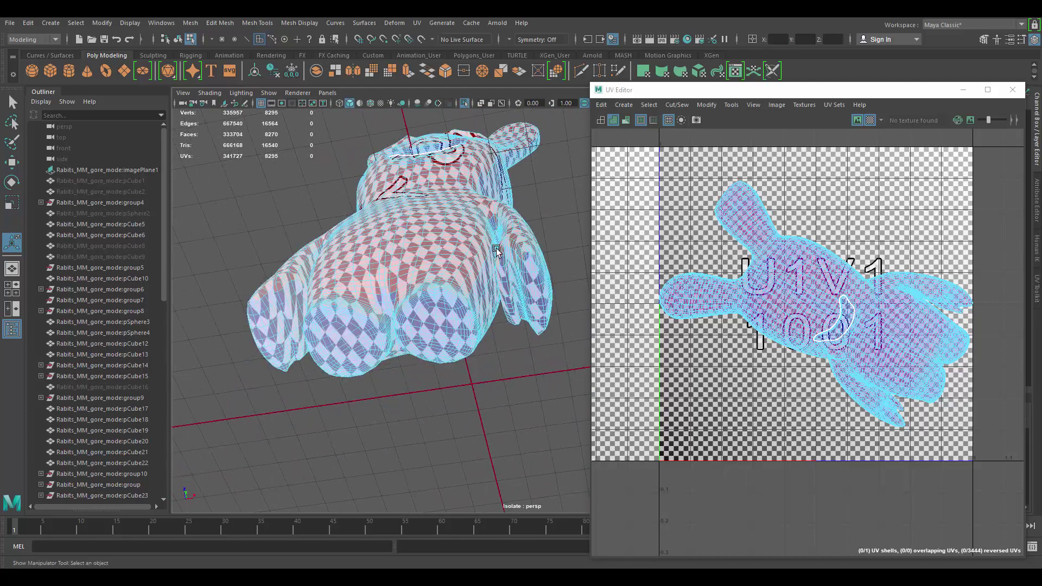
Step: Hide the checker map and cut the rabbit's UVs along an edge loop around its sides, separating front from back
right_click_drag(493, 267, 491, 221)
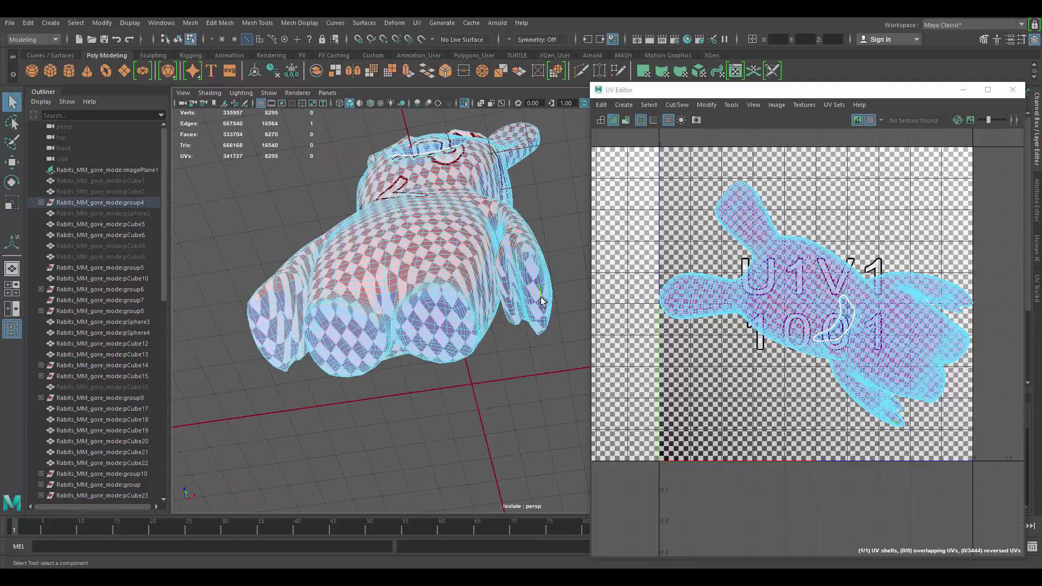
mouse_move(523, 302)
left_mouse_down("alt")
mouse_move(472, 307)
mouse_move(498, 365)
mouse_move(458, 288)
mouse_move(548, 242)
mouse_move(500, 179)
left_mouse_up("alt")
left_click(871, 120)
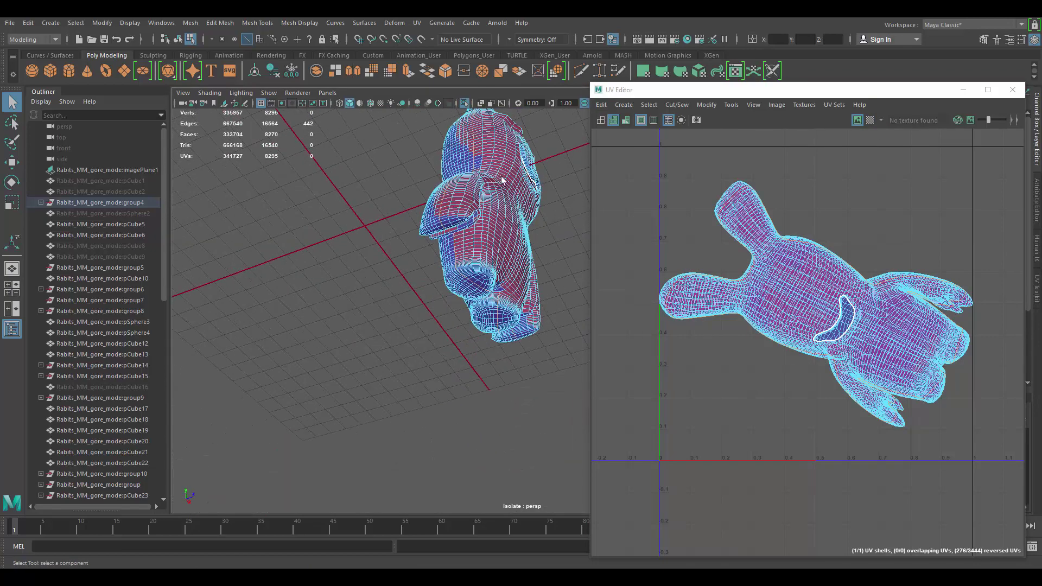
right_click_drag(500, 179, 488, 268, "alt")
left_click_drag(489, 268, 451, 255, "alt")
middle_click_drag(450, 255, 535, 165, "alt")
scroll(478, 209, "up", 4)
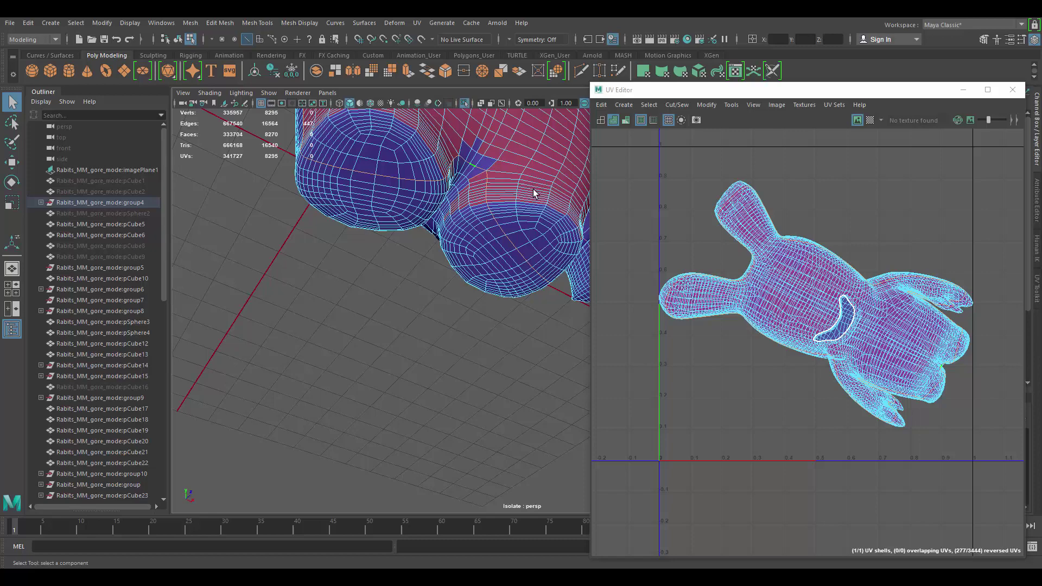
scroll(535, 194, "down", 5)
left_click_drag(535, 194, 372, 249, "alt")
left_click_drag(440, 190, 470, 235, "alt")
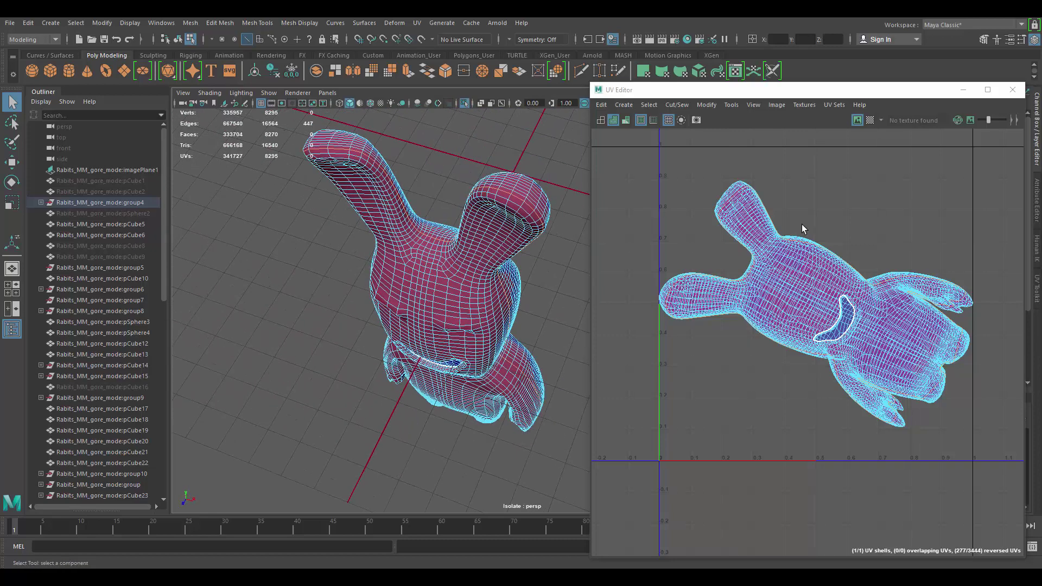
right_click_drag(804, 229, 739, 240, "shift")
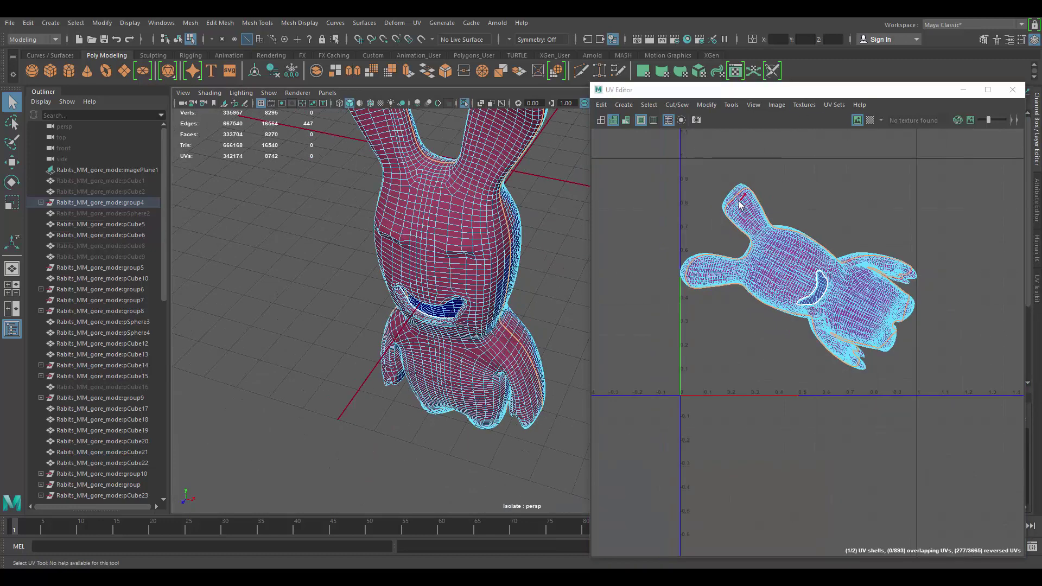
Step: Select all the UVs of both rabbit shells and open the UV Toolkit beside the UV Editor
right_click_drag(739, 203, 774, 205)
left_click_drag(616, 152, 993, 454)
left_click_drag(752, 95, 584, 86)
left_click(1038, 289)
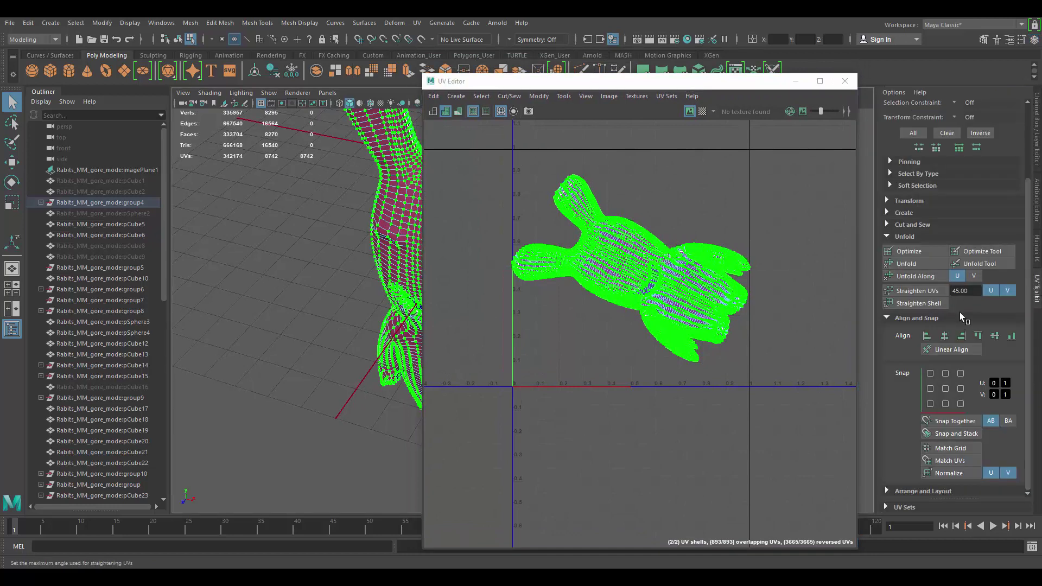
Step: Delete all history in the scene and unfold the selected UVs of both rabbit shells
key("space")
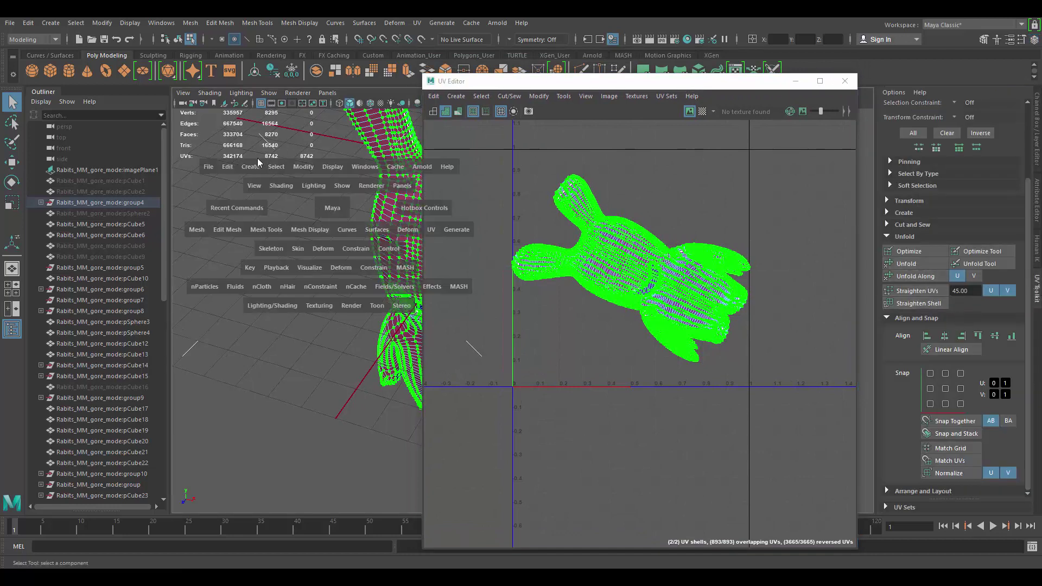
left_click(225, 167)
mouse_move(326, 304)
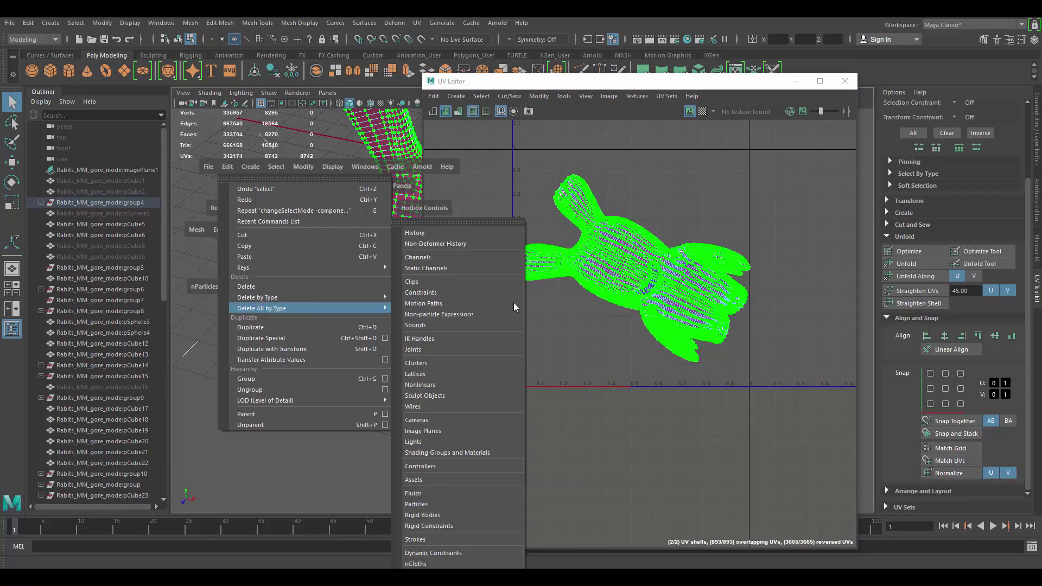
left_click(484, 233)
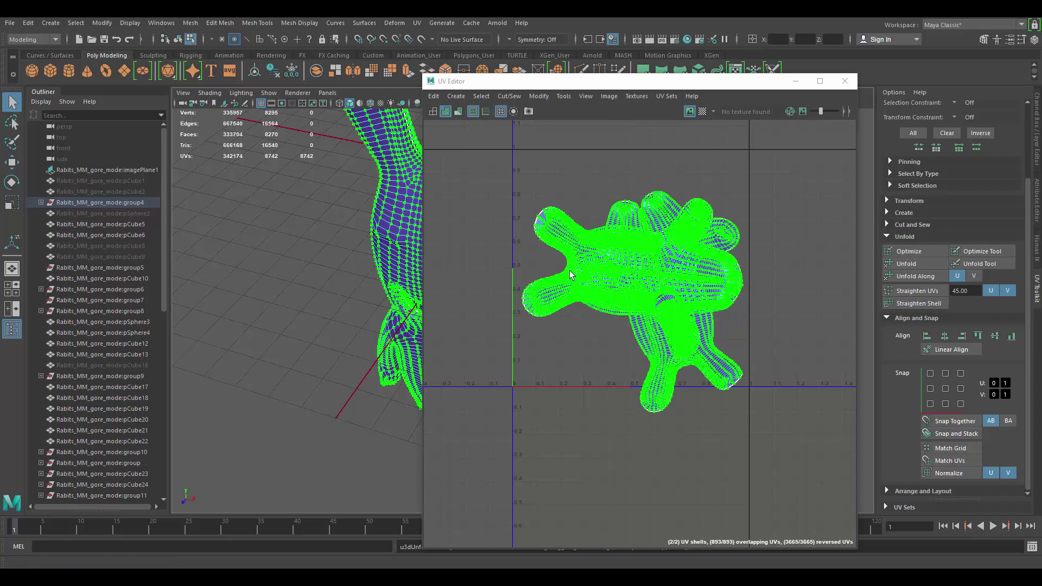
Step: Move the rabbit's back UV shell into the neighbouring U2V1 tile, clear of the front shell
left_click(608, 265)
left_click_drag(633, 279, 853, 279)
left_click_drag(540, 87, 663, 84)
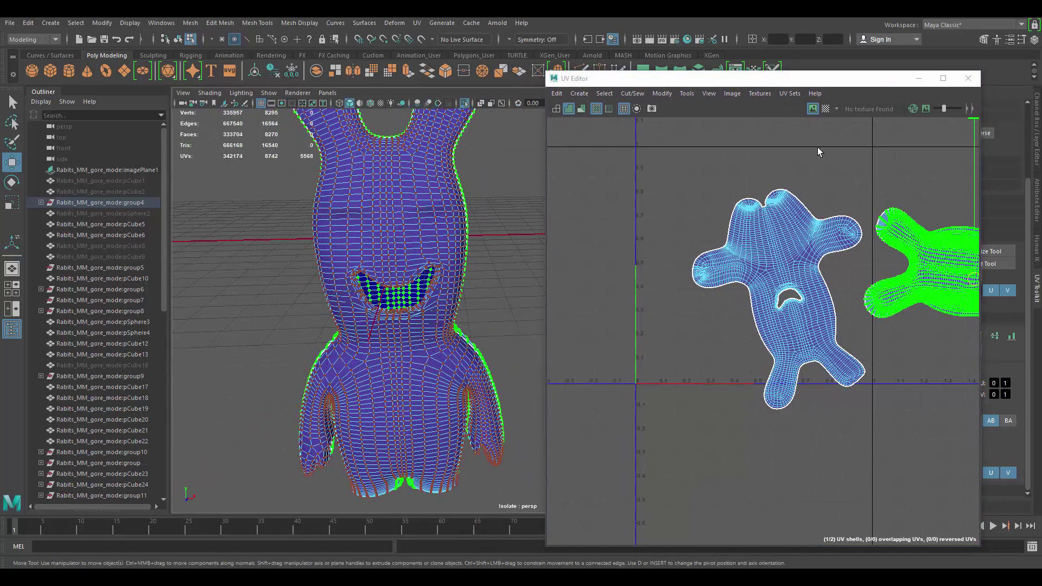
Step: Display the checker map on the rabbit and inspect the unfolded pattern on its back and ears
left_click(827, 110)
left_click_drag(485, 216, 465, 246, "alt")
middle_click_drag(464, 245, 471, 326, "alt")
left_click_drag(461, 260, 484, 266, "alt")
right_click_drag(407, 264, 465, 266, "alt")
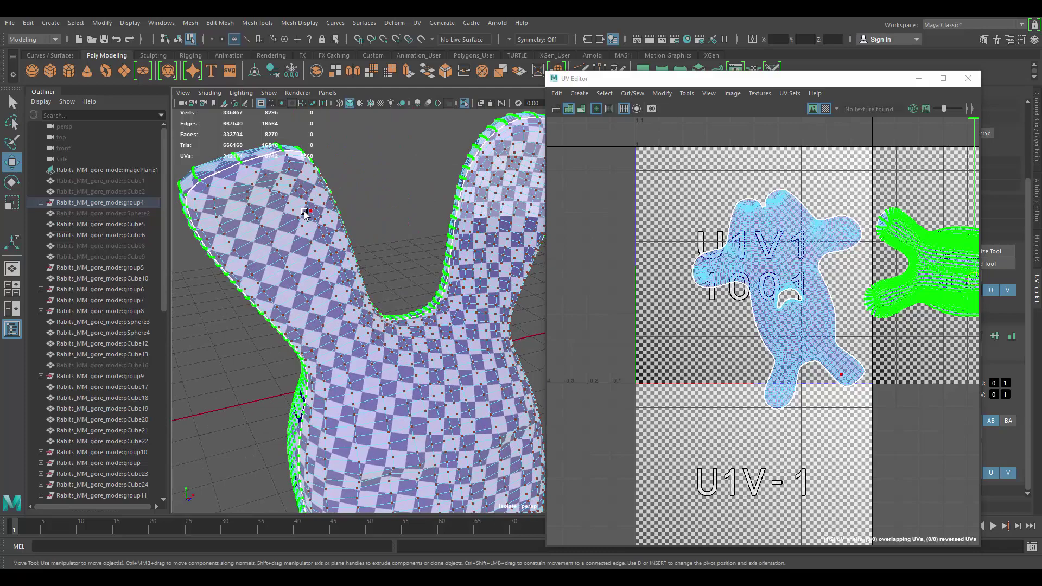
Step: Return to object selection and examine the checker pattern and seam around all sides of the rabbit
key("F8")
left_click(318, 228)
left_click(321, 230)
left_click_drag(351, 244, 472, 281, "alt")
right_click_drag(472, 280, 334, 245, "alt")
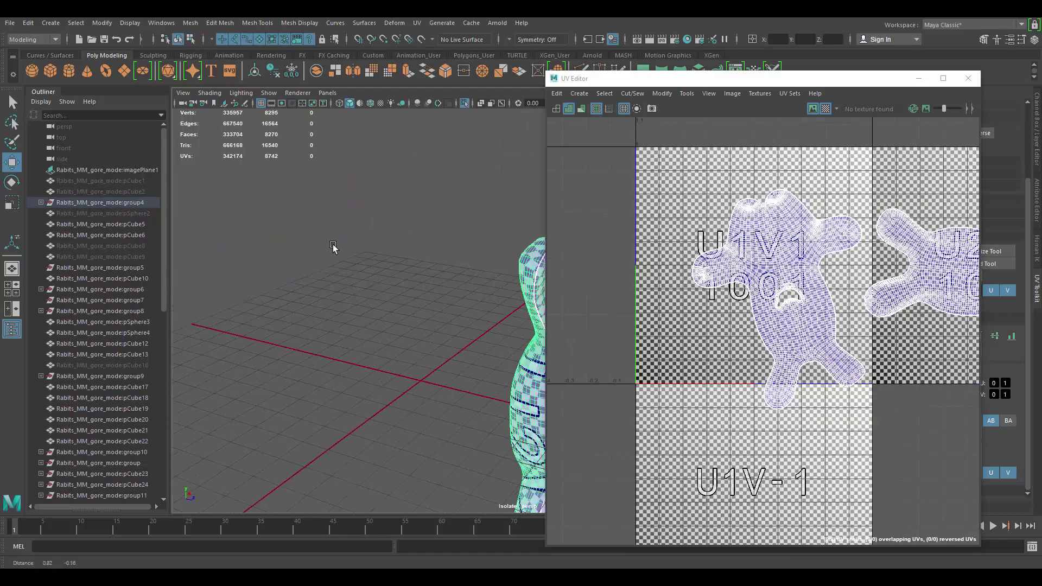
left_click_drag(333, 247, 402, 250, "alt")
middle_click_drag(591, 241, 558, 238, "alt")
mouse_move(375, 225)
left_mouse_down("alt")
mouse_move(362, 223)
mouse_move(478, 233)
mouse_move(508, 260)
mouse_move(333, 244)
mouse_move(431, 244)
mouse_move(448, 228)
left_mouse_up("alt")
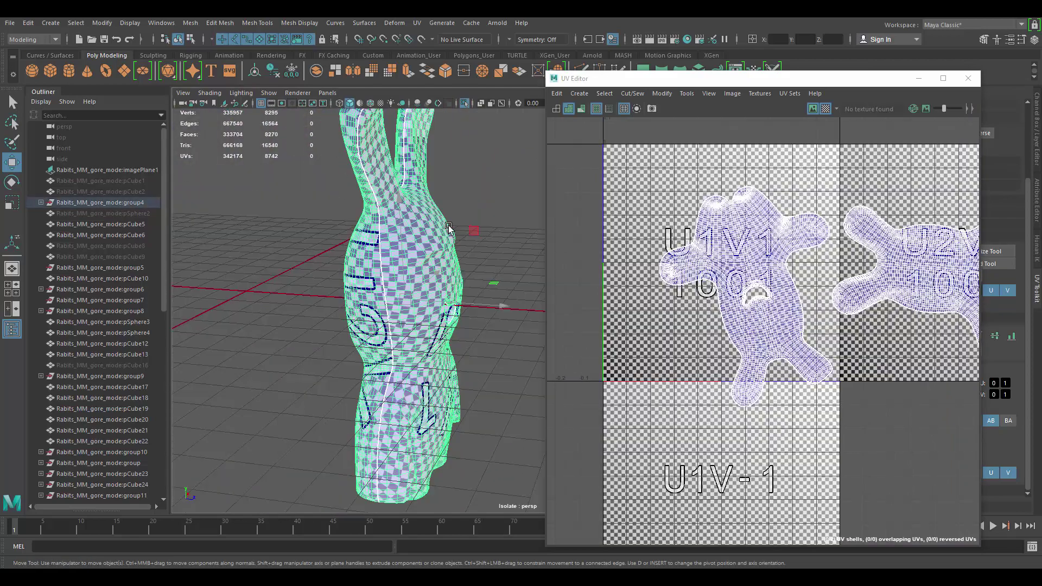
left_click_drag(392, 265, 439, 191, "alt")
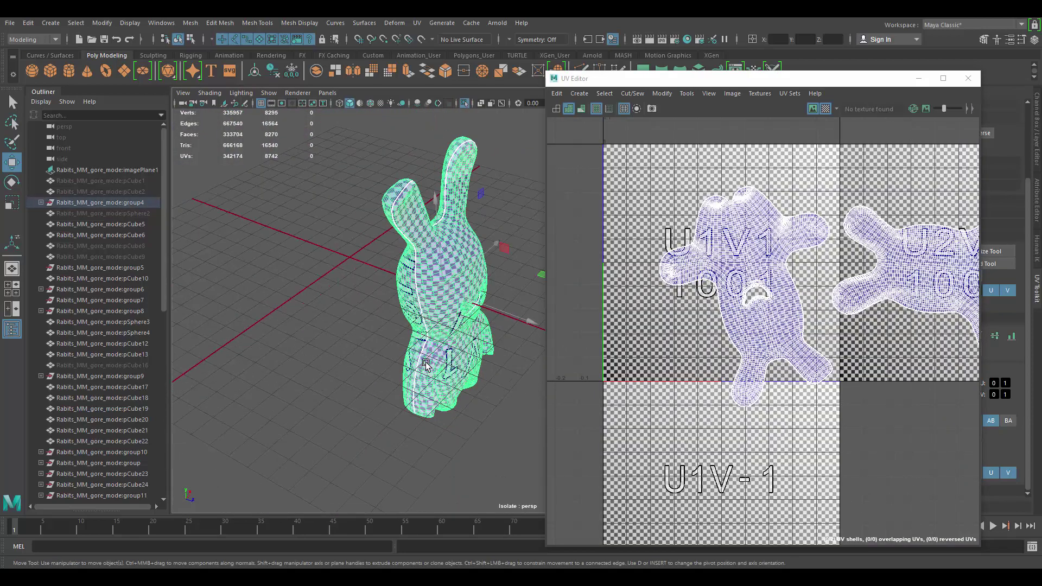
left_click_drag(426, 365, 464, 255, "alt")
Step: Rotate the rabbit's front UV shell upright and move it fully inside the U1V1 tile
middle_click_drag(810, 238, 742, 266, "alt")
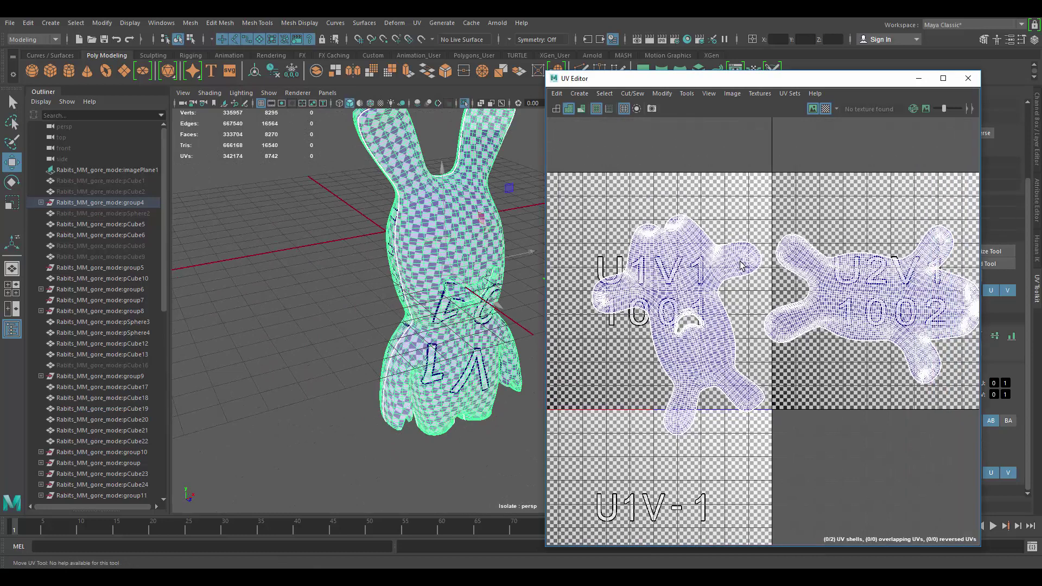
right_click_drag(704, 241, 717, 253)
left_click(697, 245)
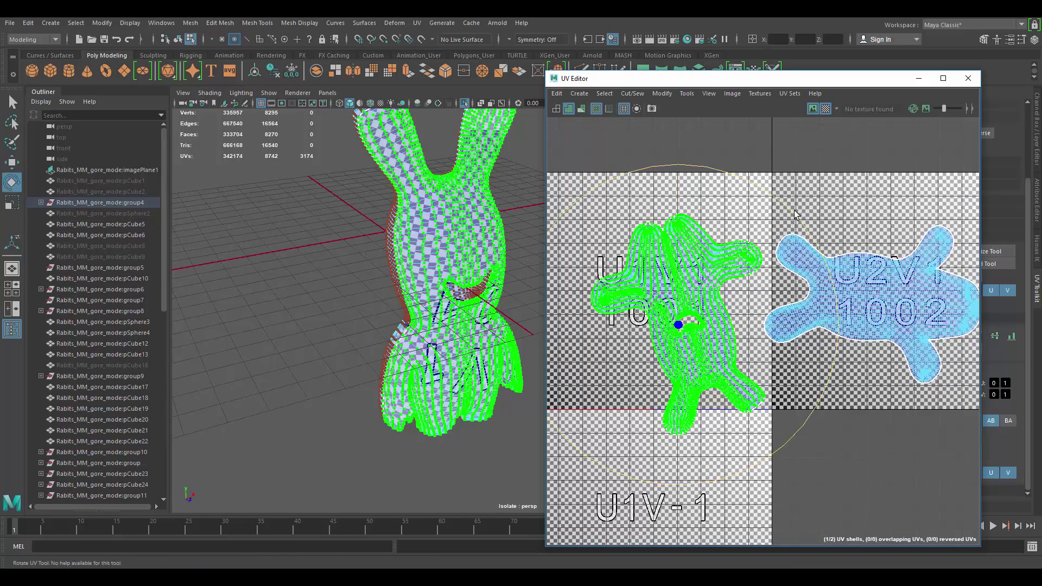
left_click_drag(795, 214, 803, 263)
key("w")
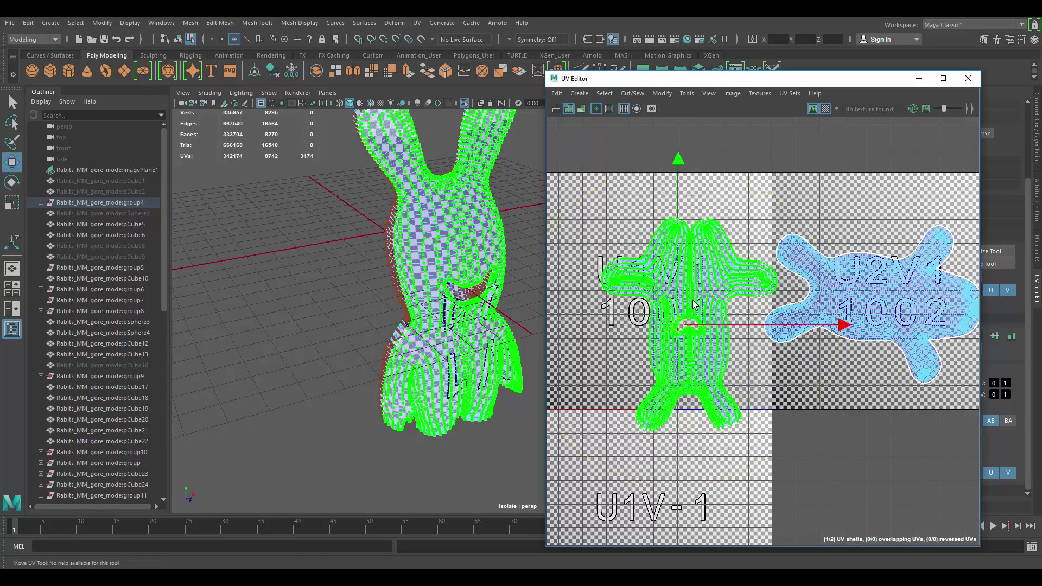
left_click_drag(679, 325, 668, 288)
Step: Rotate the rabbit's back UV shell upright and position it inside the U2V1 tile
left_click(884, 259)
middle_click_drag(886, 228, 791, 218, "alt")
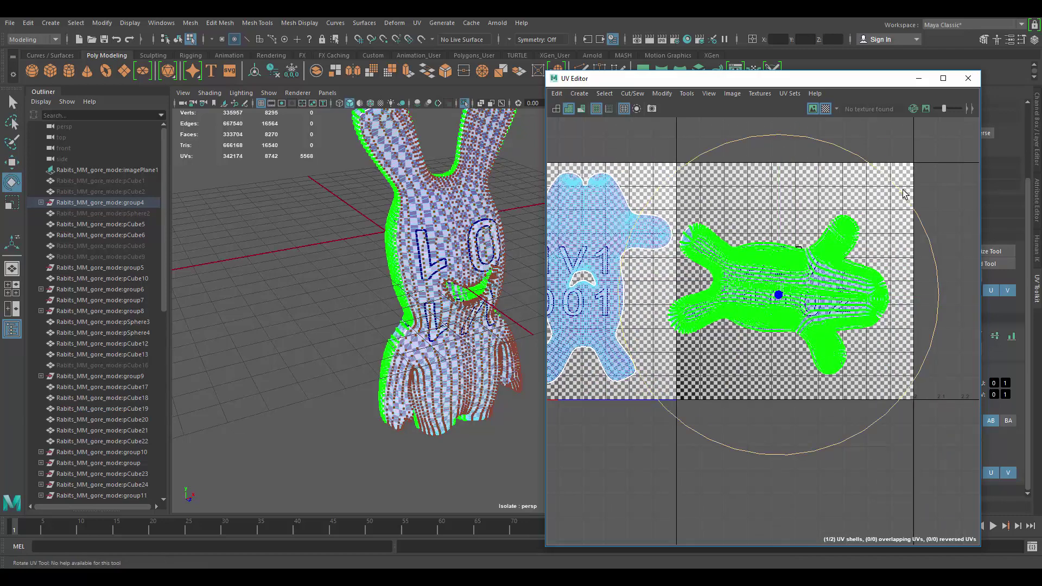
left_click_drag(904, 193, 702, 222)
left_click_drag(784, 299, 773, 291)
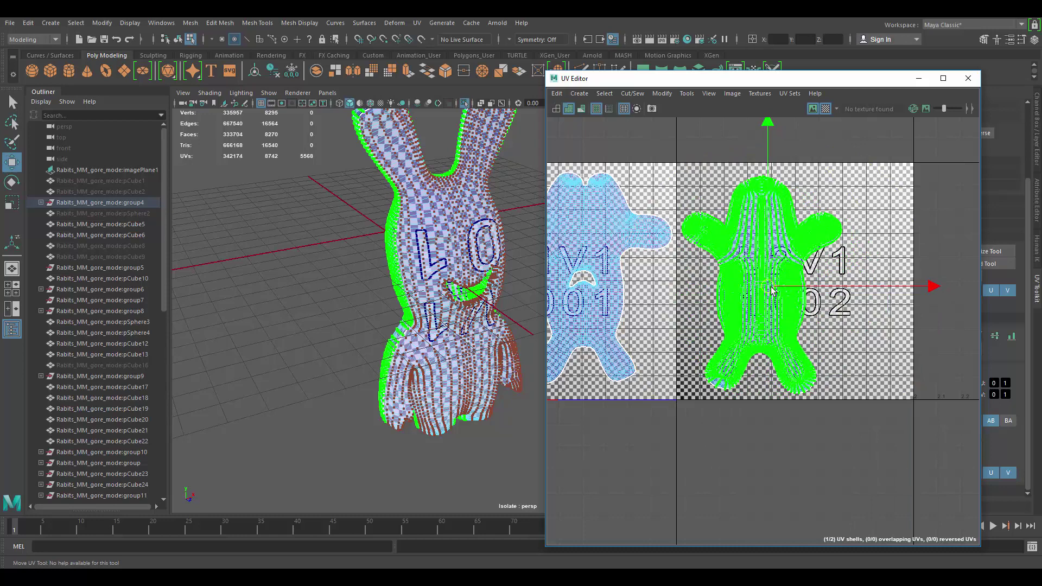
Step: Return to object selection and turn off isolation to view the rabbit with the rest of the scene
key("F8")
key("ctrl+1")
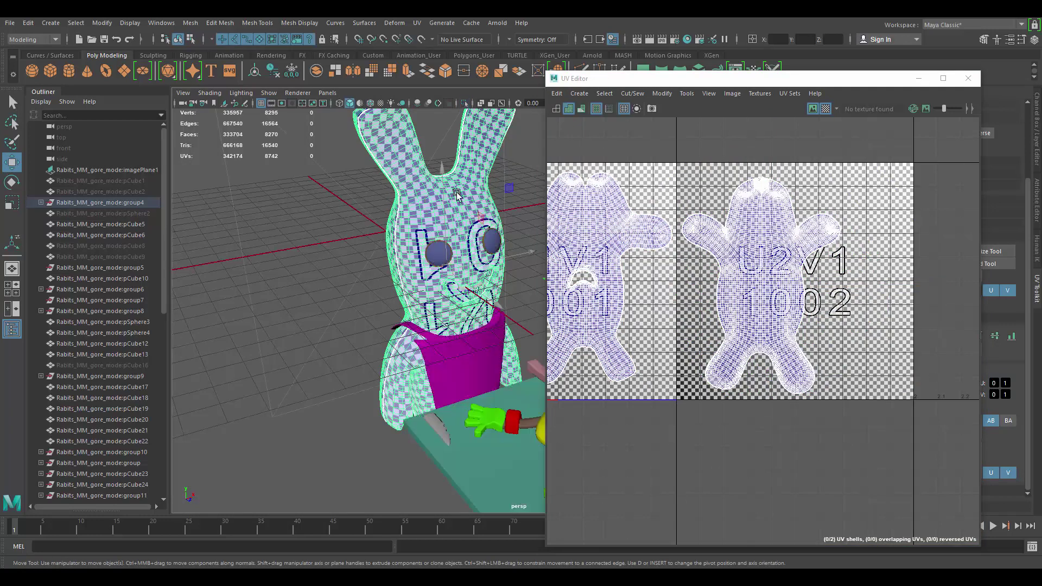
scroll(457, 195, "down", 4)
left_click_drag(456, 198, 439, 229, "alt")
scroll(440, 229, "up", 2)
middle_click_drag(480, 278, 418, 232, "alt")
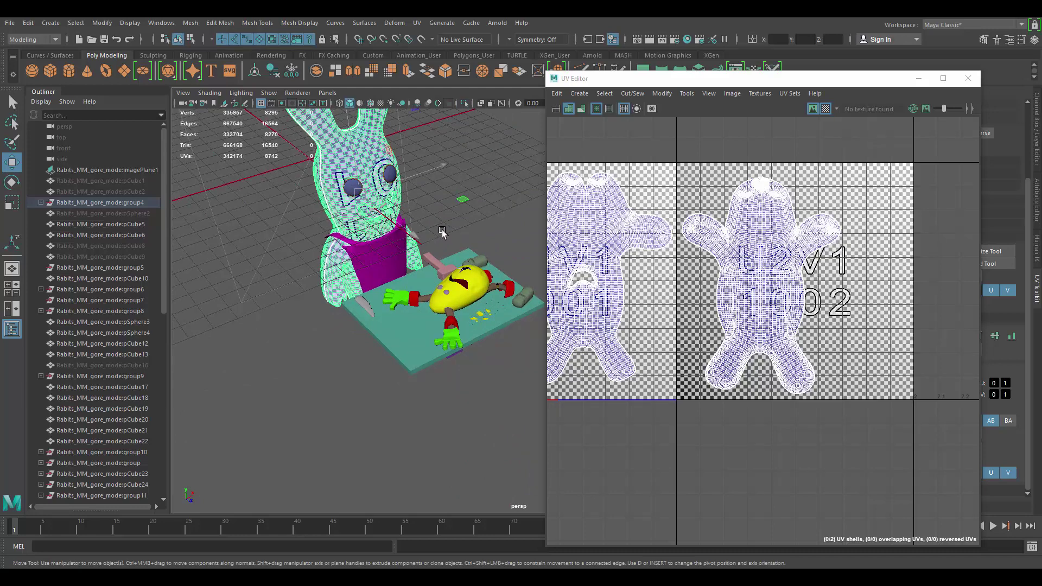
left_click_drag(415, 189, 427, 231, "alt")
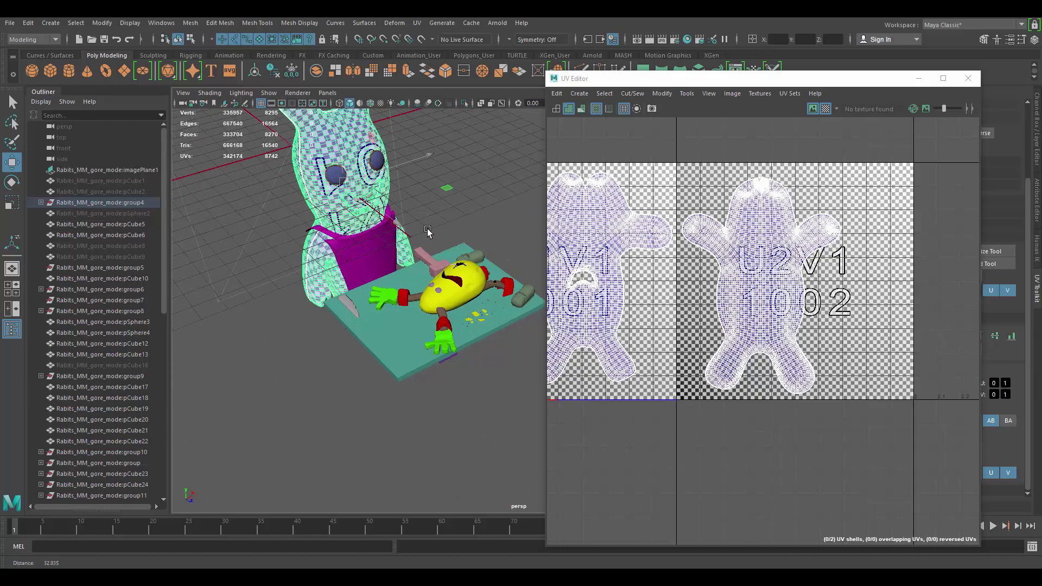
Step: Examine the checker pattern and the side seam on the rabbit's head and body
scroll(429, 231, "up", 3)
middle_click_drag(462, 187, 480, 239, "alt")
left_click(454, 208)
left_click_drag(414, 248, 429, 209, "alt")
left_click(429, 209)
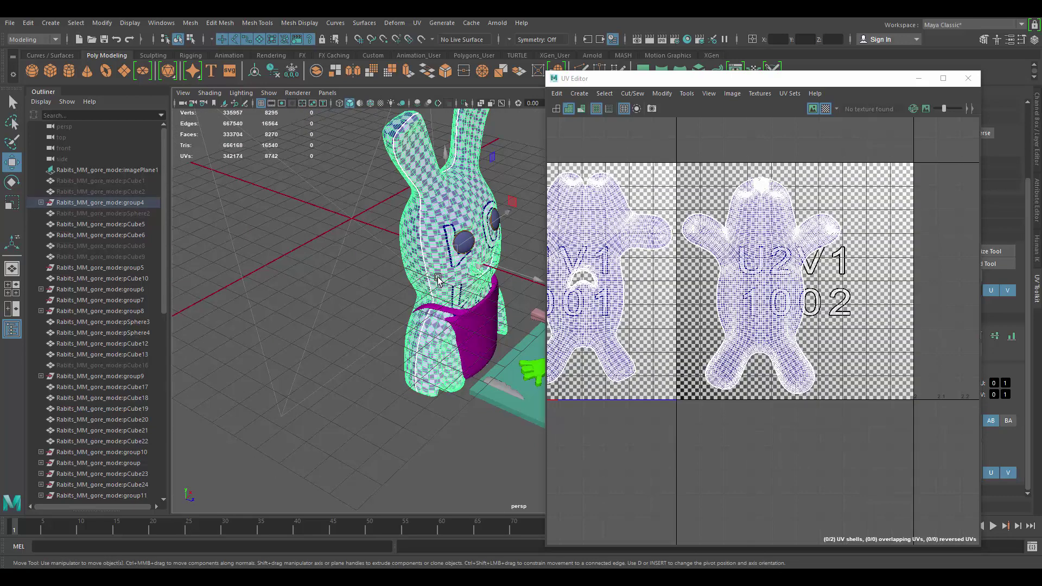
middle_click_drag(624, 282, 729, 267, "alt")
scroll(467, 234, "up", 2)
left_click_drag(424, 218, 449, 214, "alt")
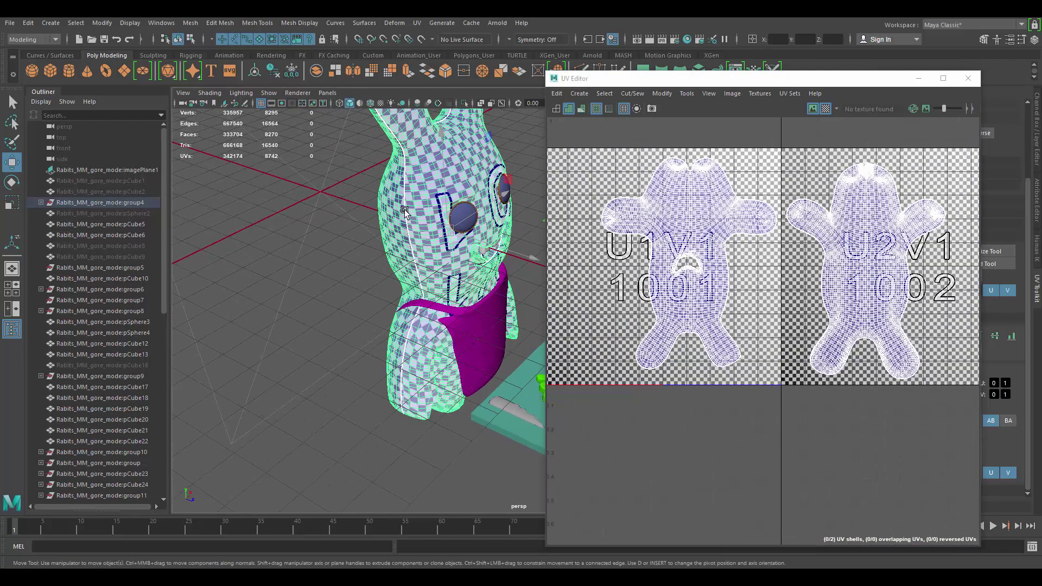
Step: Select the seam edges along the rabbit's side down to the arm, then move and sew the front and back shells together
right_click_drag(406, 215, 402, 165)
left_click(404, 163)
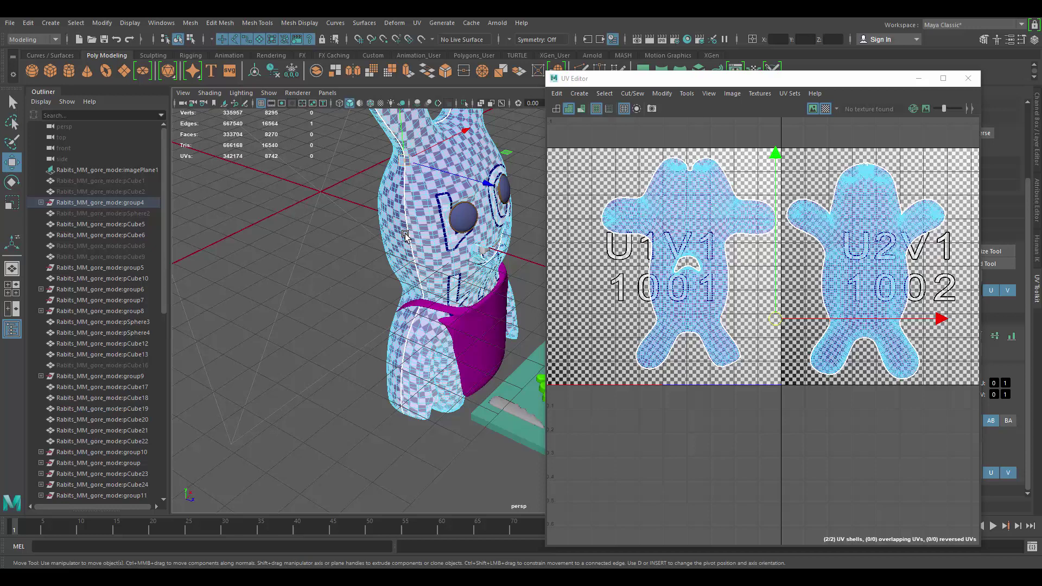
left_click_drag(405, 163, 411, 340, "alt")
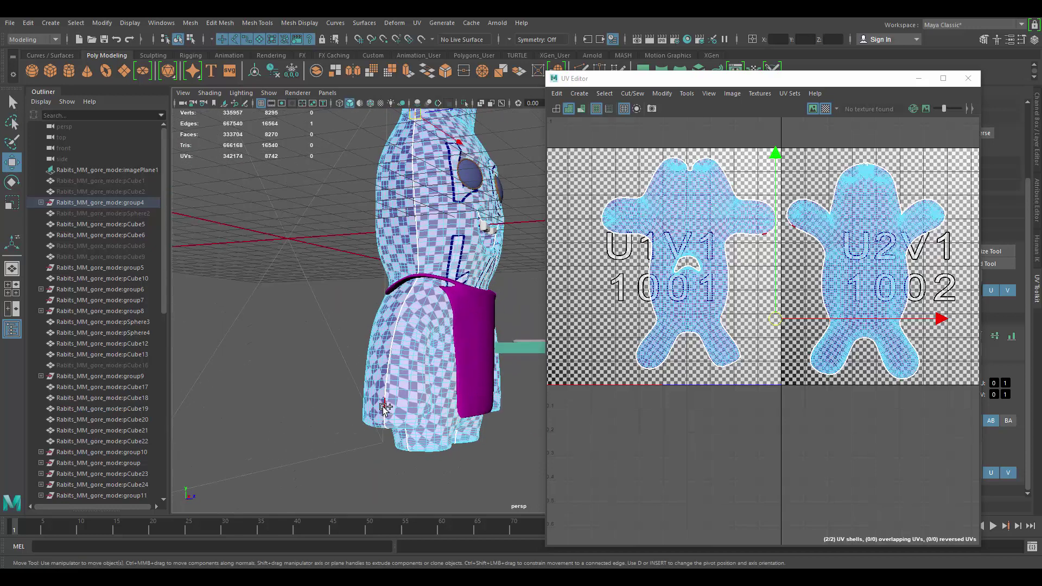
left_click_drag(430, 298, 425, 265, "alt")
middle_click_drag(777, 219, 752, 233, "alt")
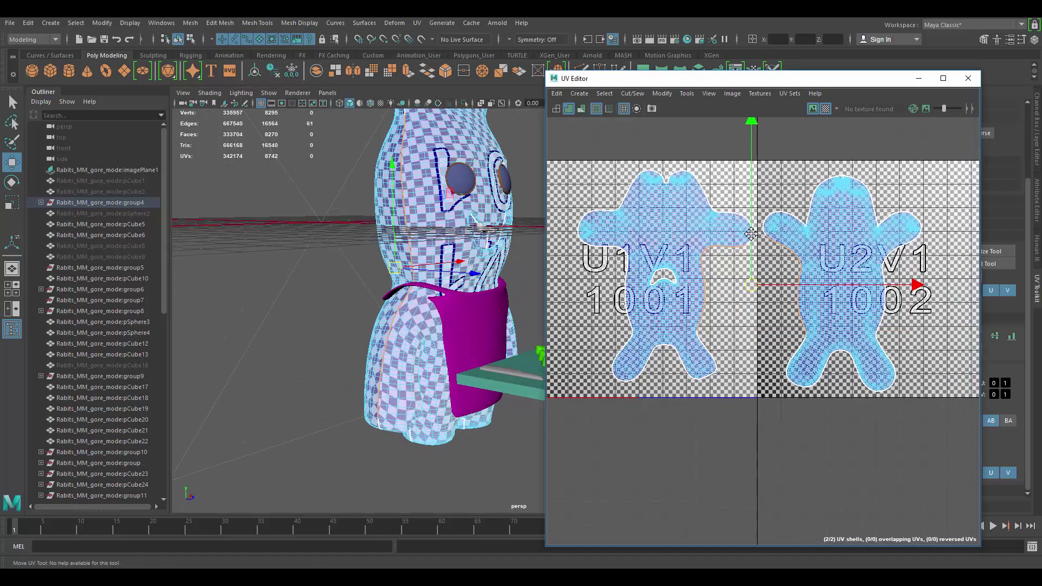
right_click_drag(706, 225, 656, 206, "shift")
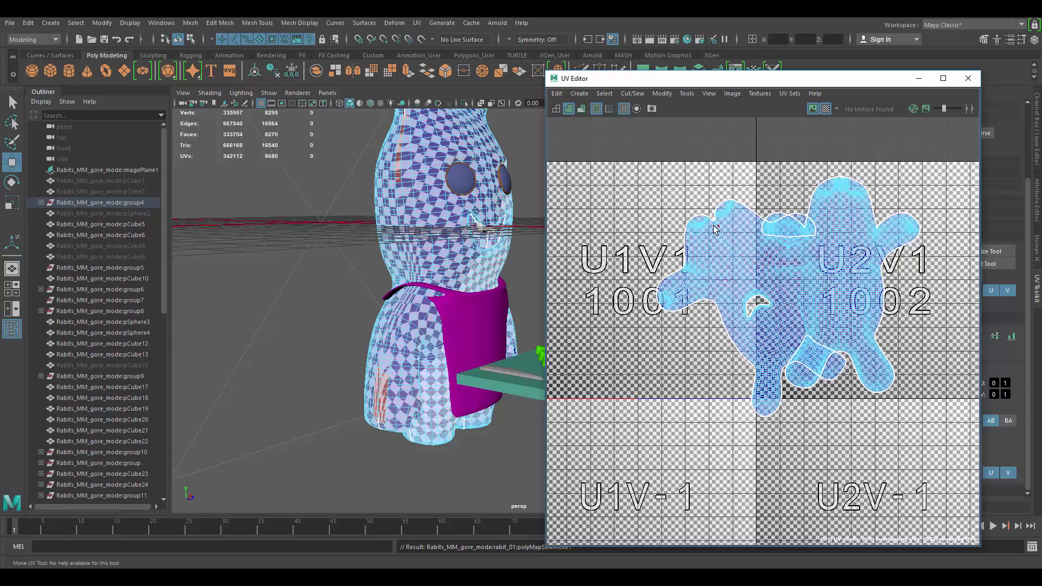
Step: Select all UVs of the sewn rabbit shell and unfold them
right_click_drag(715, 230, 757, 233)
double_click(760, 239)
left_click_drag(845, 81, 722, 91)
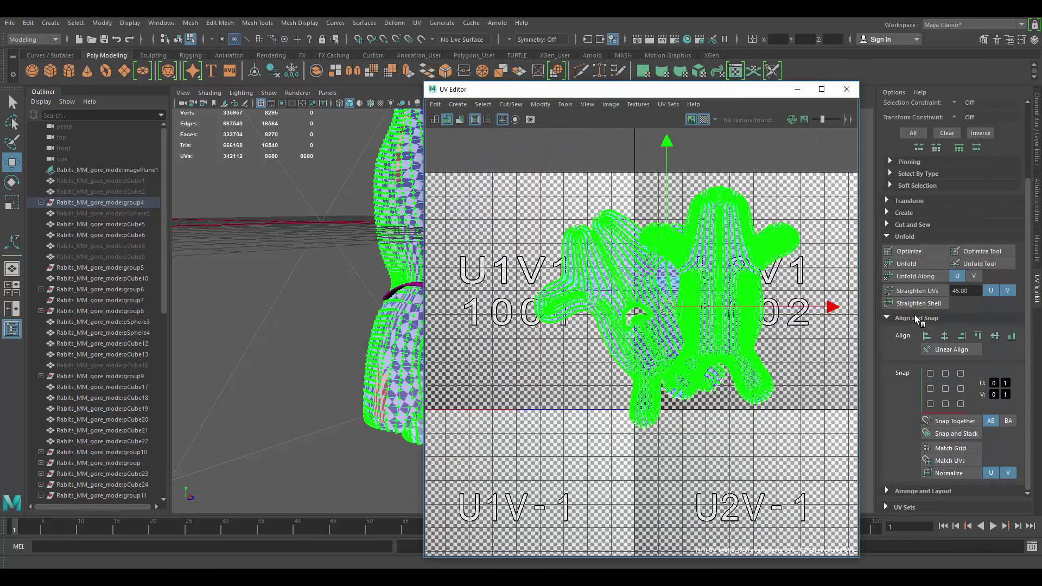
left_click(910, 266)
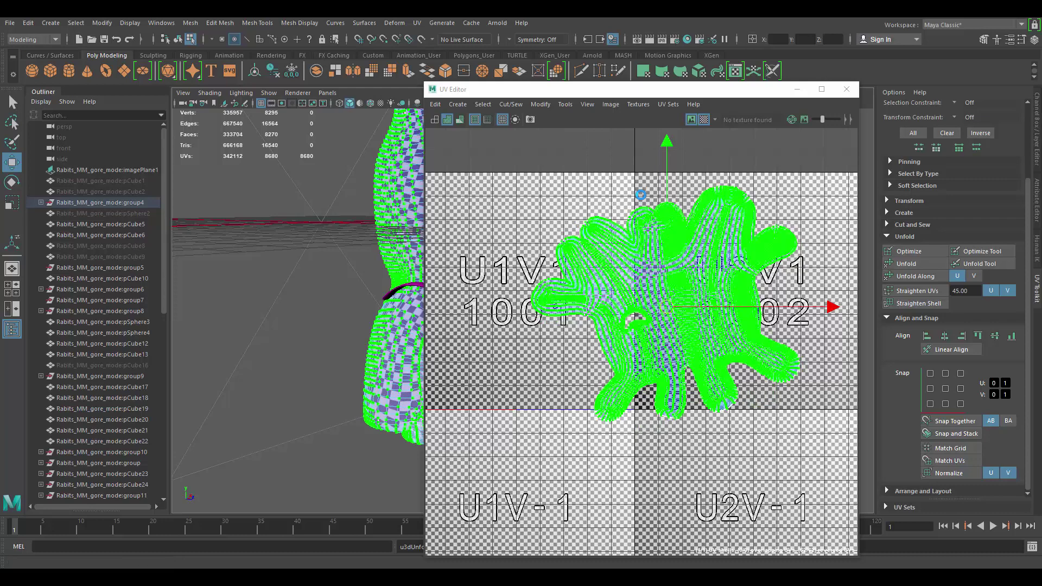
left_click_drag(686, 90, 792, 89)
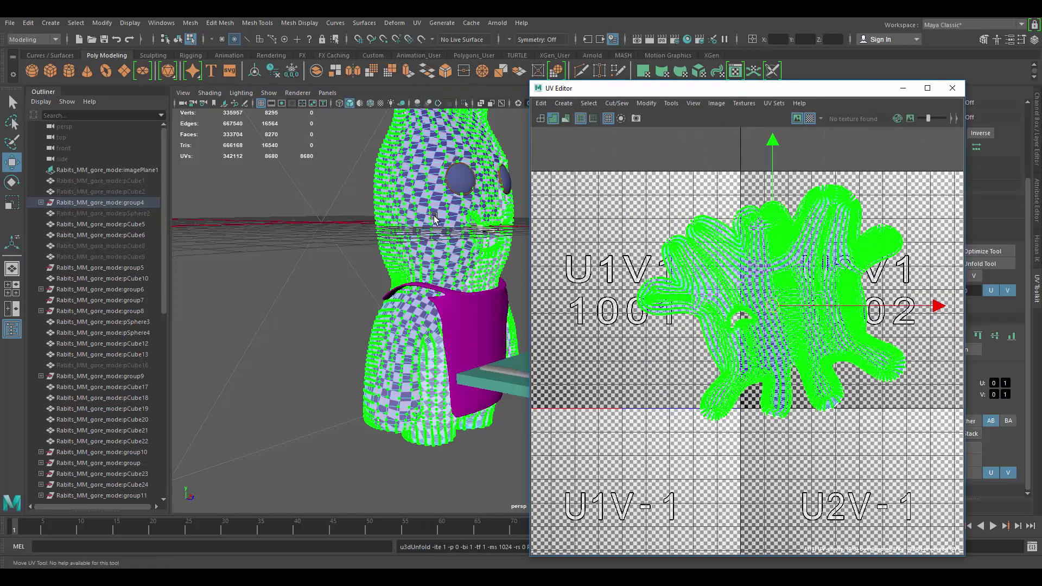
Step: Return to object selection and examine the checker pattern on the rabbit's face, ears and sewn side
middle_click_drag(478, 218, 465, 246, "alt")
left_click(586, 206)
left_click_drag(387, 210, 388, 220, "alt")
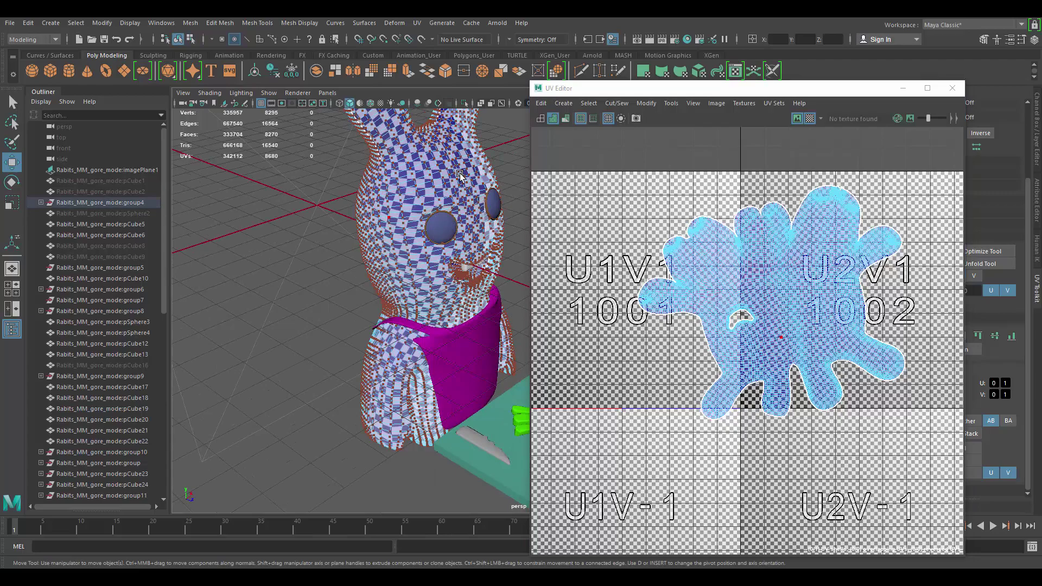
right_click_drag(460, 175, 479, 145)
left_click_drag(437, 198, 369, 225, "alt")
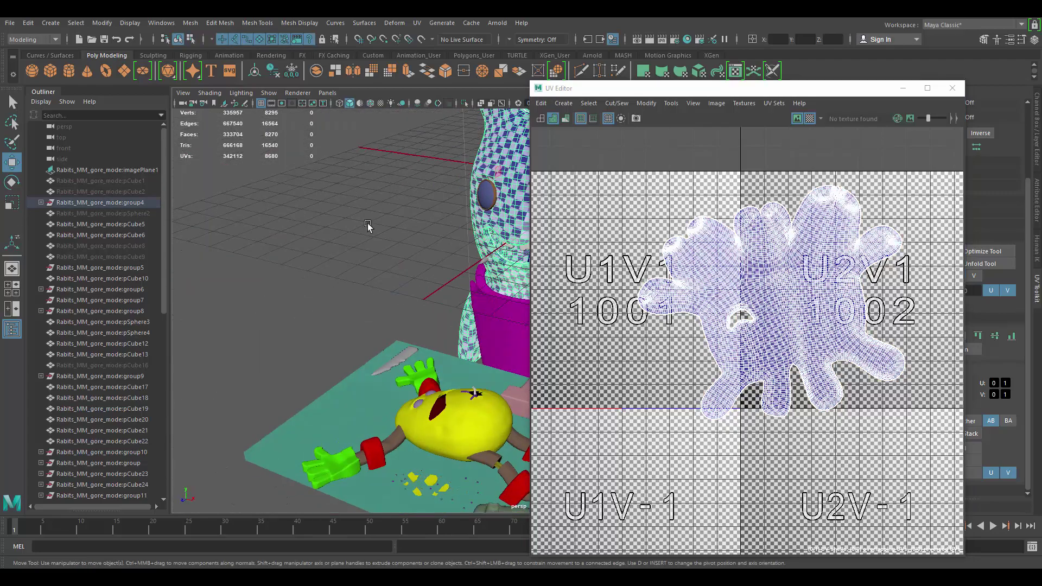
middle_click_drag(434, 193, 358, 235, "alt")
left_click_drag(358, 235, 434, 179, "alt")
middle_click_drag(437, 152, 461, 253, "alt")
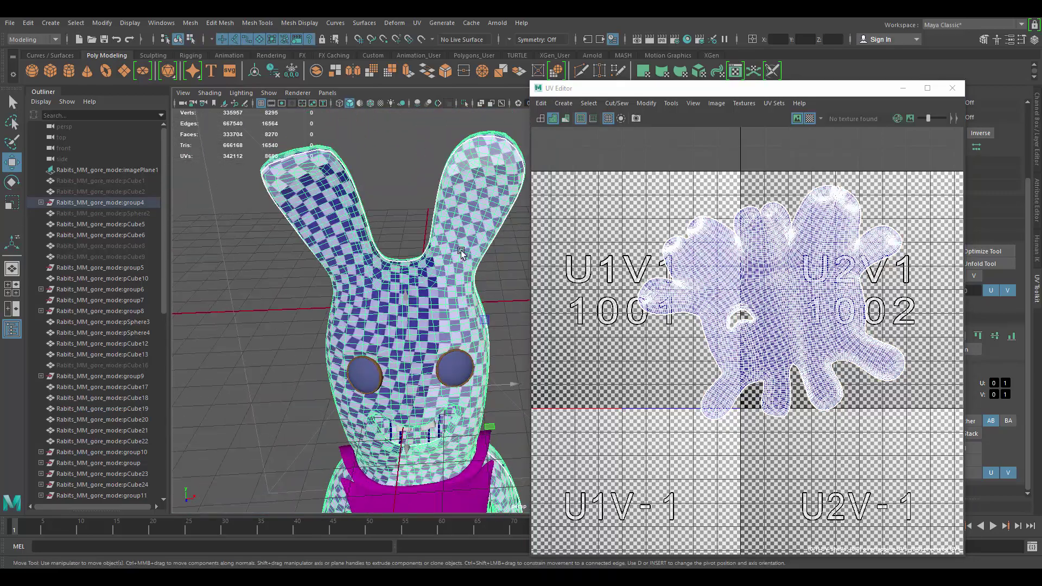
left_click_drag(461, 252, 308, 149, "alt")
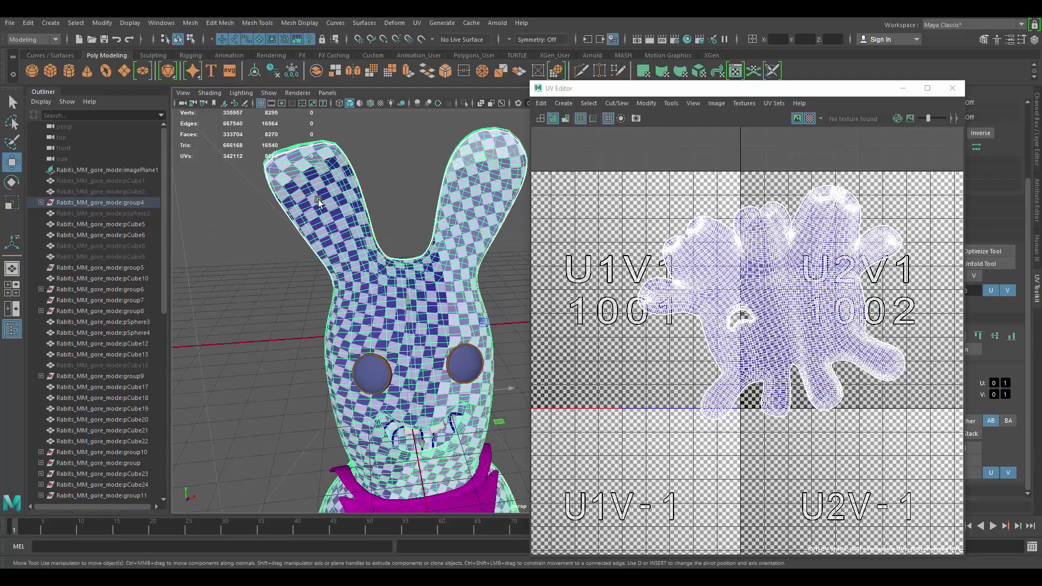
left_click_drag(403, 274, 652, 253, "alt")
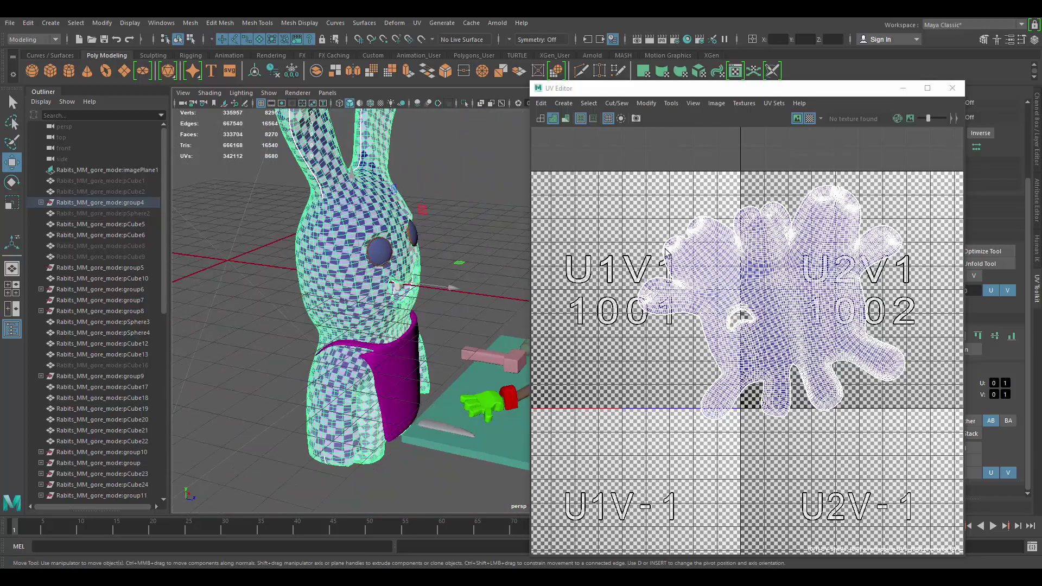
Step: Rotate the combined rabbit shell upright and center it over the U1V1 tile
right_click_drag(673, 253, 725, 261)
left_click(803, 244)
key("e")
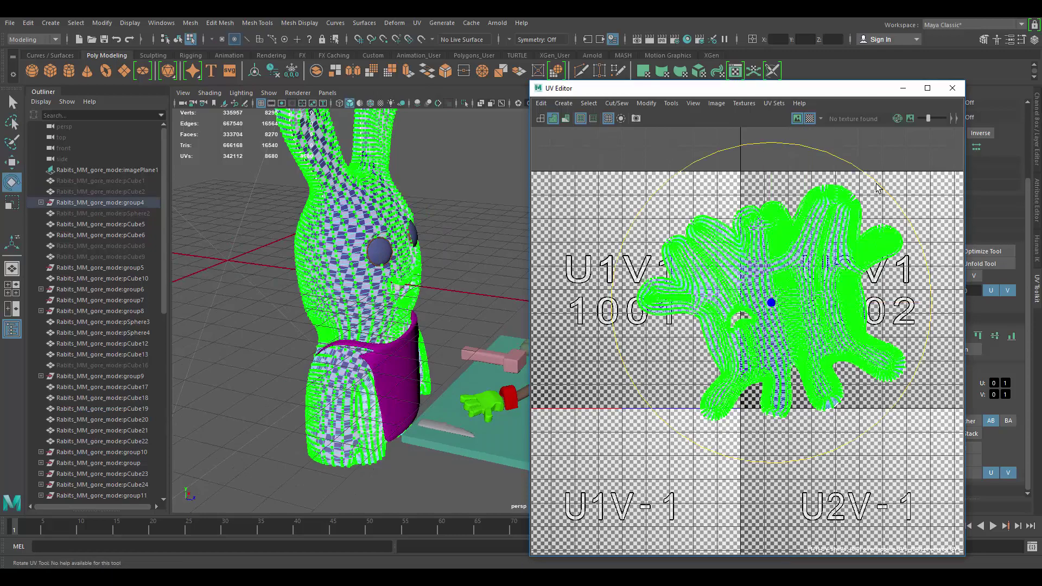
left_click_drag(878, 187, 883, 222)
key("w")
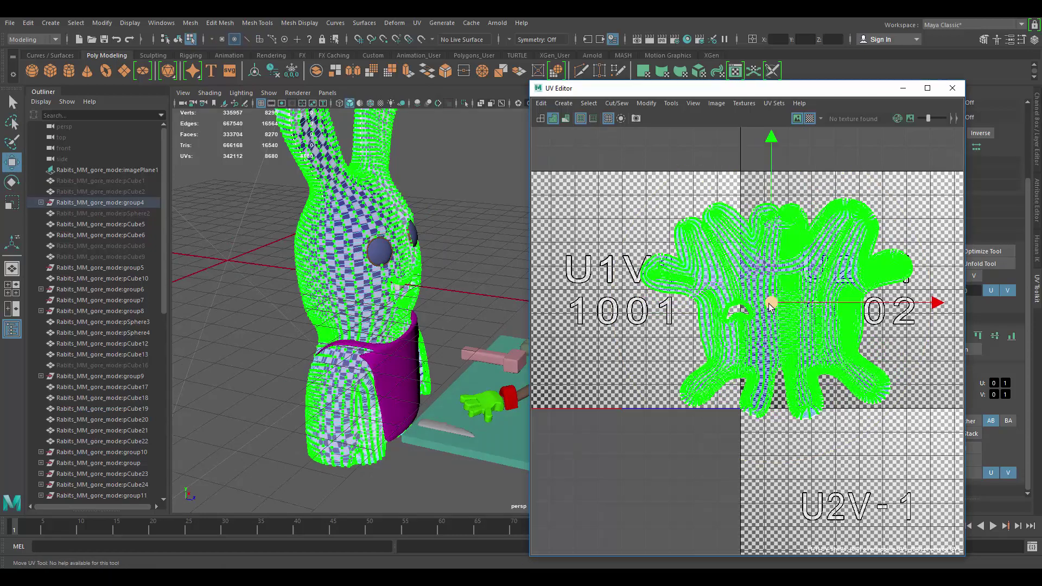
left_click_drag(769, 303, 622, 283)
middle_click_drag(656, 241, 756, 241, "alt")
scroll(757, 241, "up", 1)
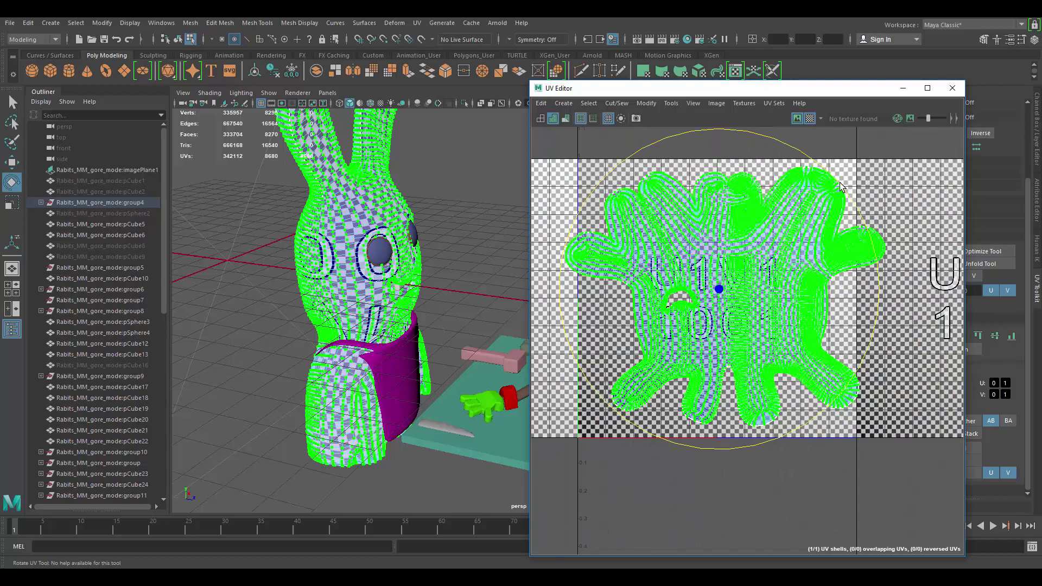
left_click_drag(840, 187, 843, 191)
key("w")
left_click(863, 182)
Step: Inspect the checker pattern around the rabbit's mouth and eyes up close, then return to object selection
scroll(695, 208, "down", 2)
left_click_drag(338, 220, 267, 234, "alt")
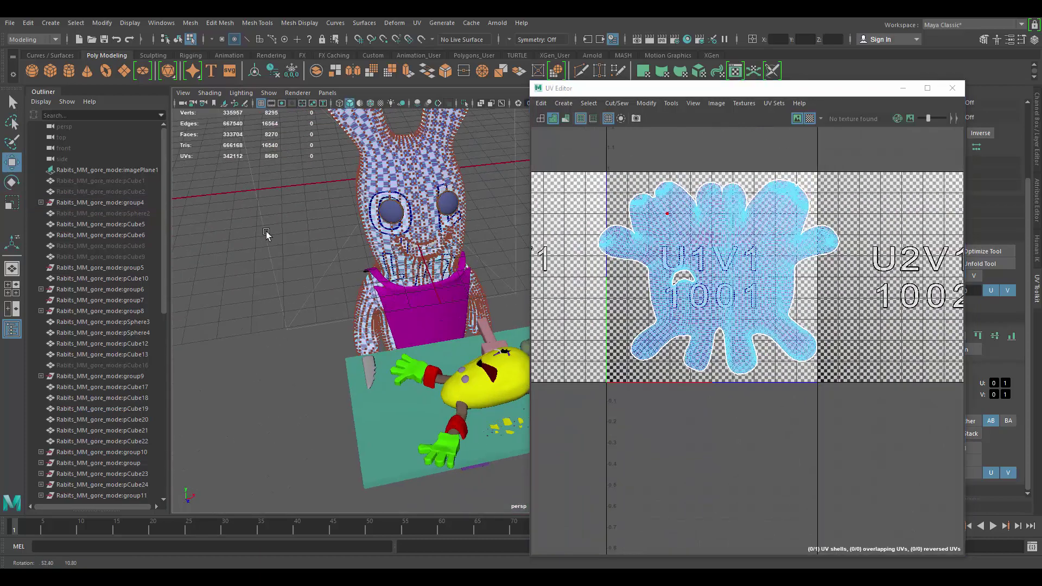
scroll(380, 239, "up", 10)
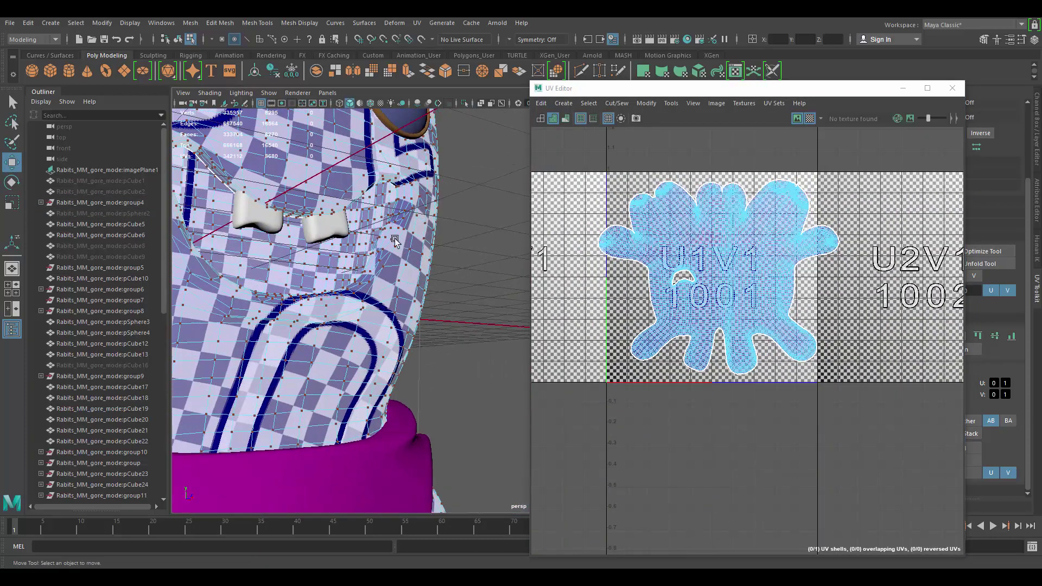
left_click_drag(387, 265, 424, 266, "alt")
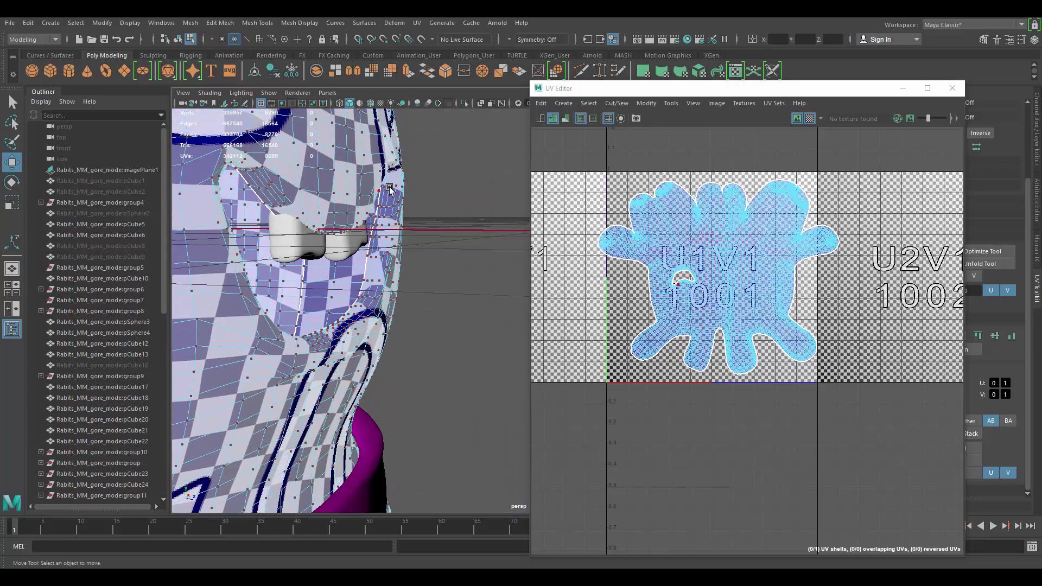
left_click_drag(368, 280, 259, 181, "alt")
scroll(259, 180, "down", 4)
right_click_drag(392, 226, 429, 210)
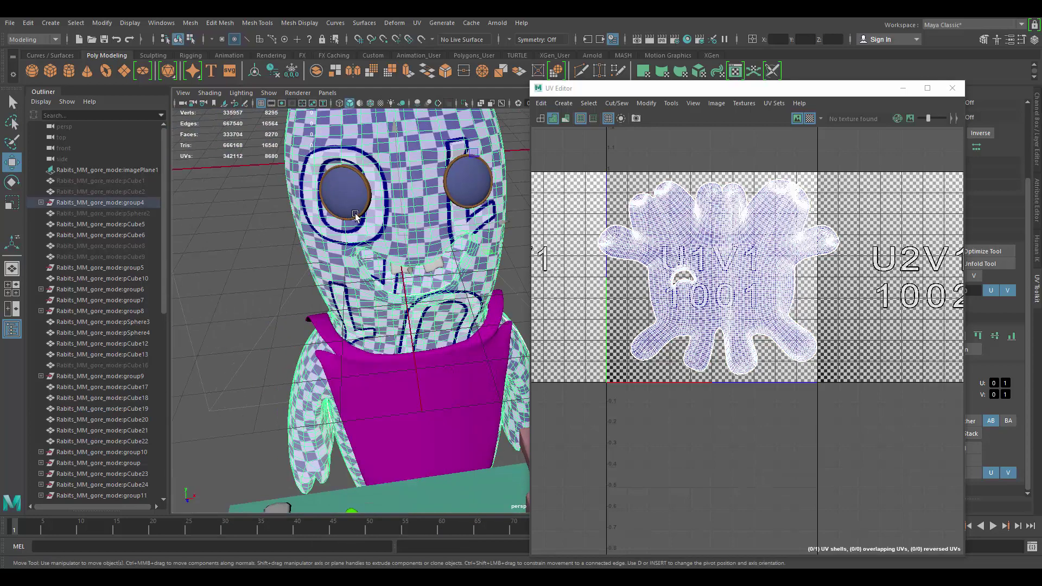
scroll(424, 229, "down", 6)
scroll(425, 227, "up", 5)
Step: Select both eyes together with the rabbit's body and lay out all their UVs in the U1V1 tile
left_click(465, 228)
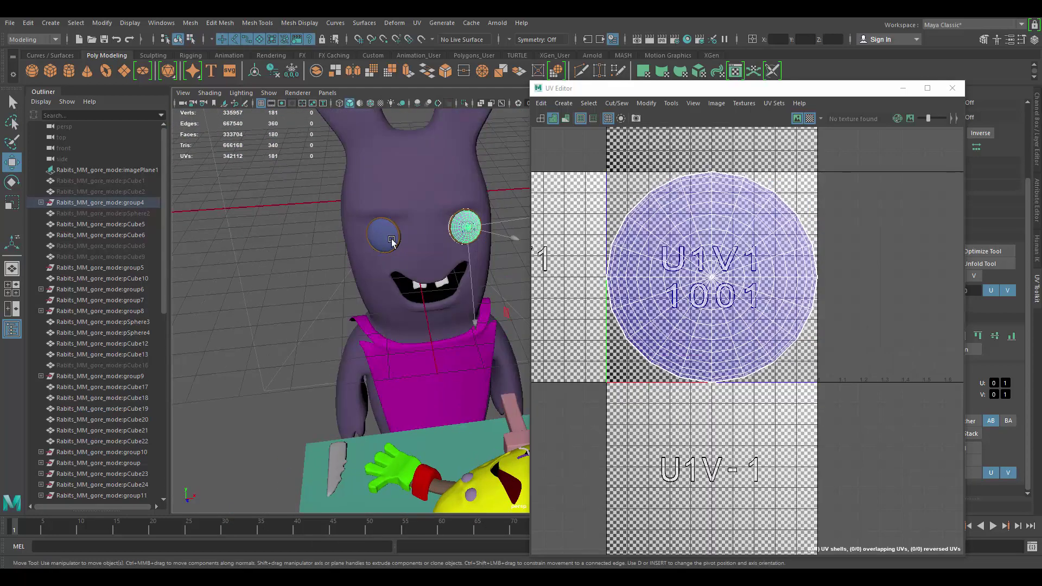
left_click(393, 233, "shift")
left_click(420, 198, "shift")
right_click_drag(651, 203, 700, 191)
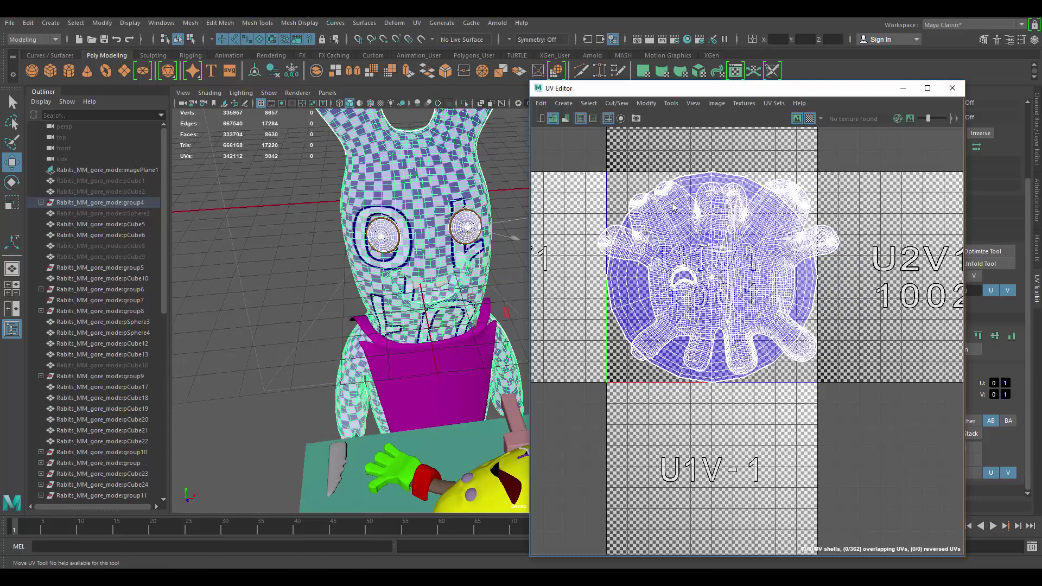
scroll(710, 177, "down", 3)
left_click_drag(603, 147, 963, 419)
scroll(651, 130, "up", 1)
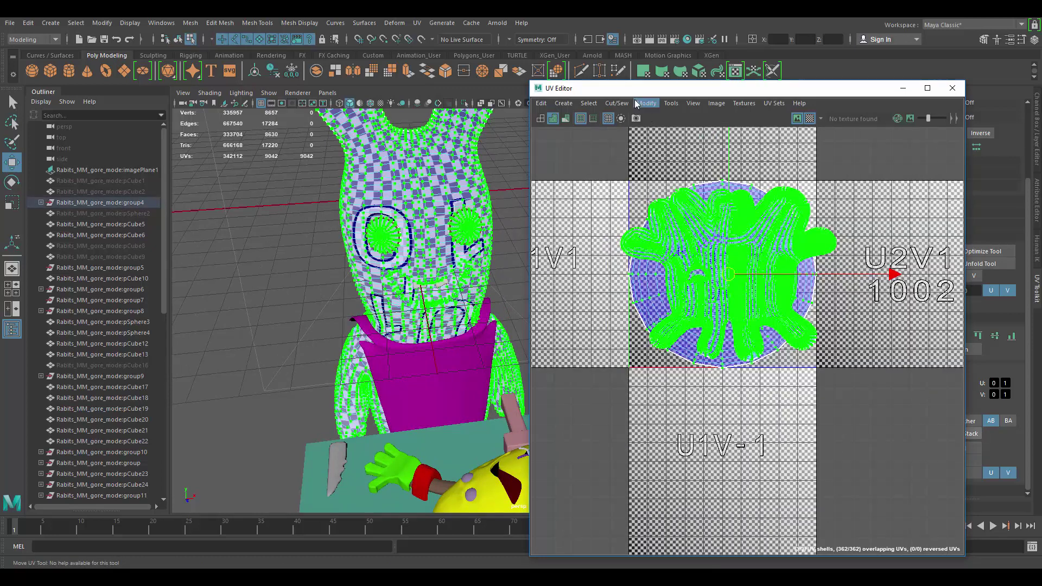
left_click(647, 103)
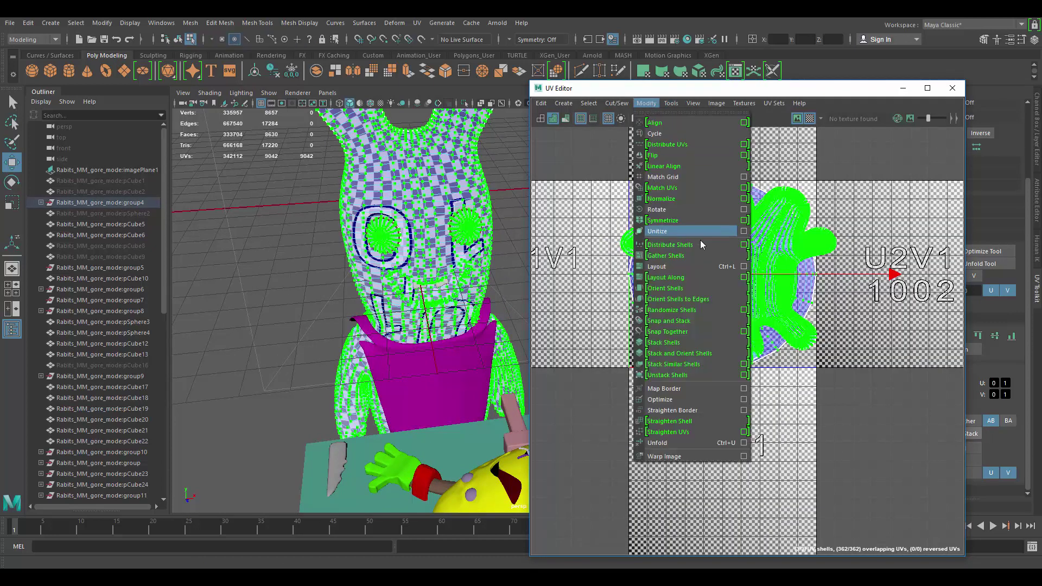
left_click(672, 265)
left_click(802, 434)
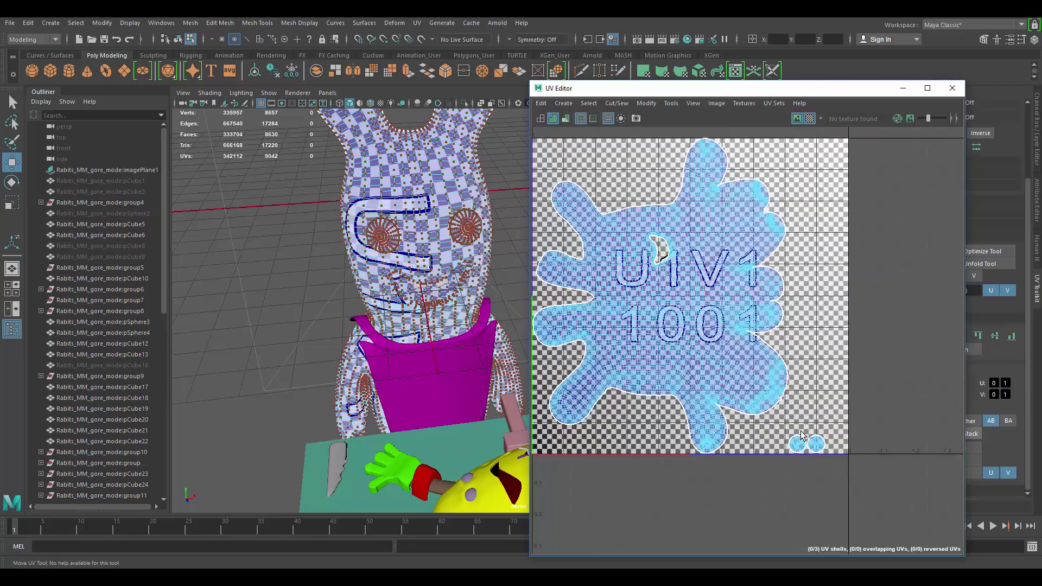
left_click_drag(425, 218, 452, 216, "alt")
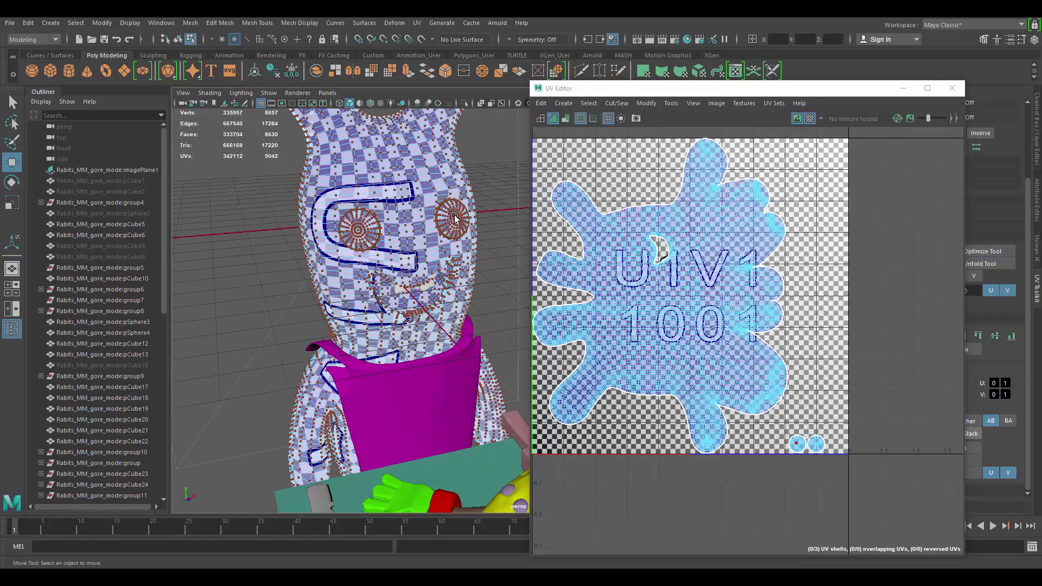
Step: Return to object selection and isolate one of the rabbit's two white teeth in the viewport
key("F8")
left_click(453, 218)
left_click(398, 288)
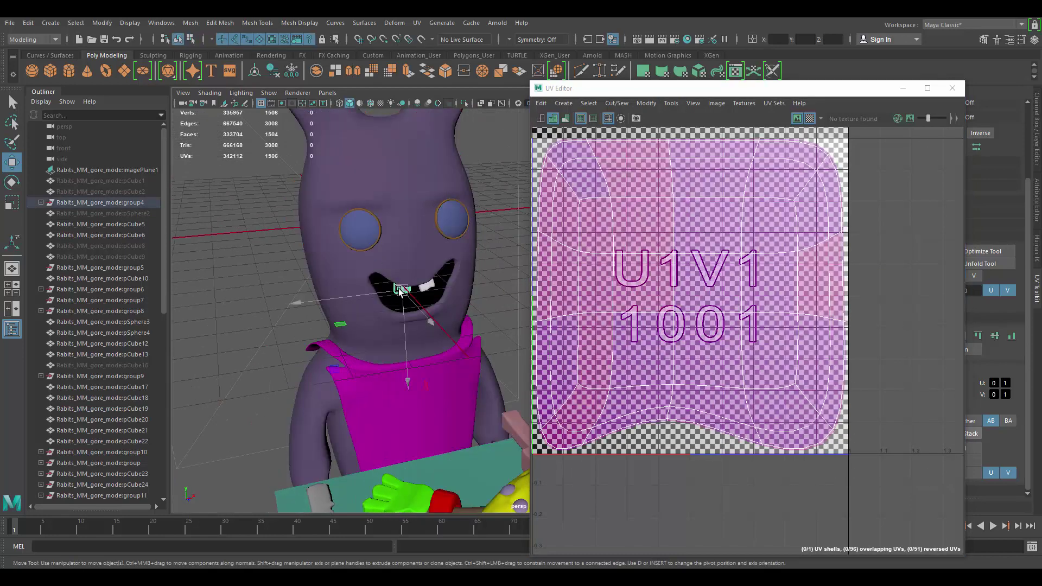
left_click_drag(399, 289, 401, 259, "alt")
key("f")
right_click_drag(447, 291, 373, 226, "alt")
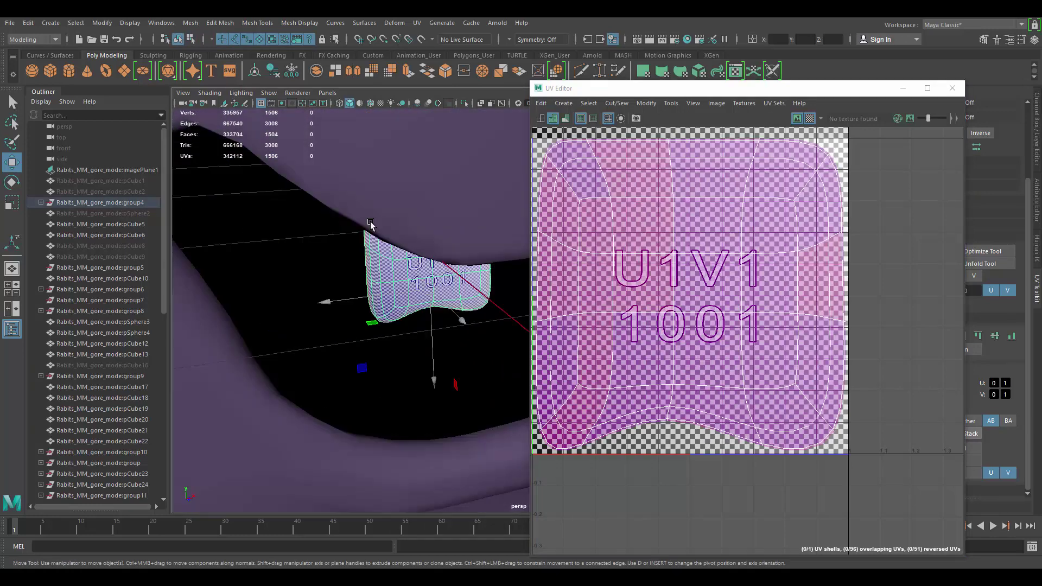
left_click_drag(372, 226, 463, 256, "alt")
left_click(464, 257)
left_click_drag(363, 258, 486, 232, "alt")
key("ctrl+1")
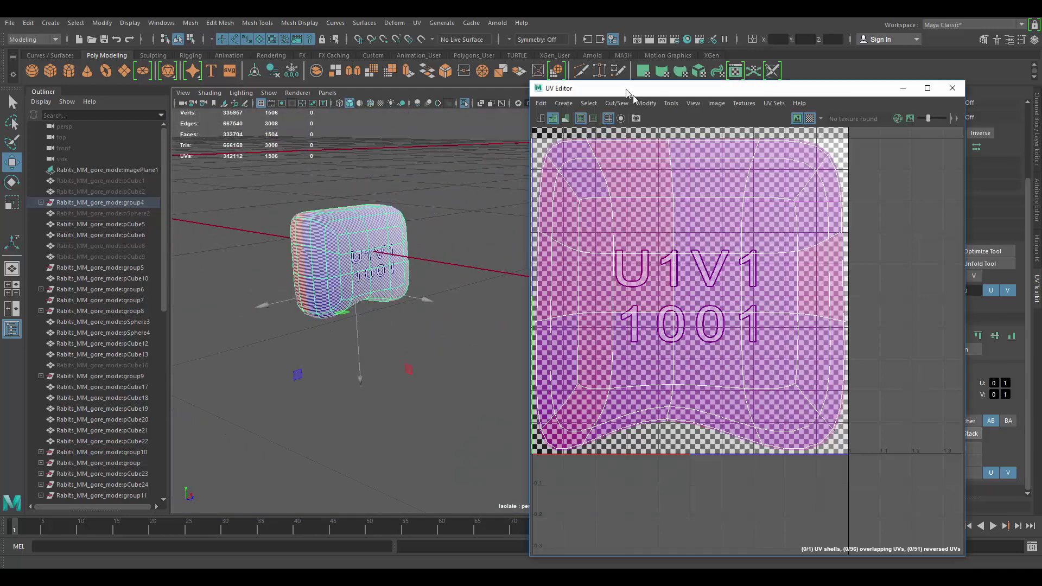
Step: Apply a planar UV projection to the isolated tooth
left_click_drag(627, 93, 655, 132)
left_click(644, 76)
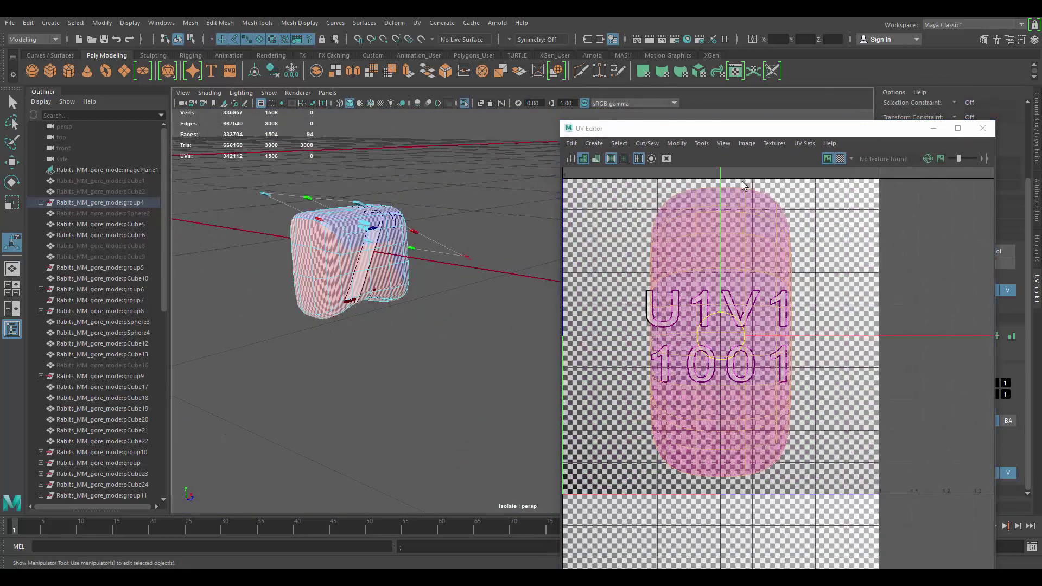
left_click_drag(379, 228, 440, 214, "alt")
Step: Cut the tooth's UVs along the edge loop around its side, then move and sew the edges across one end
right_click_drag(408, 227, 401, 197)
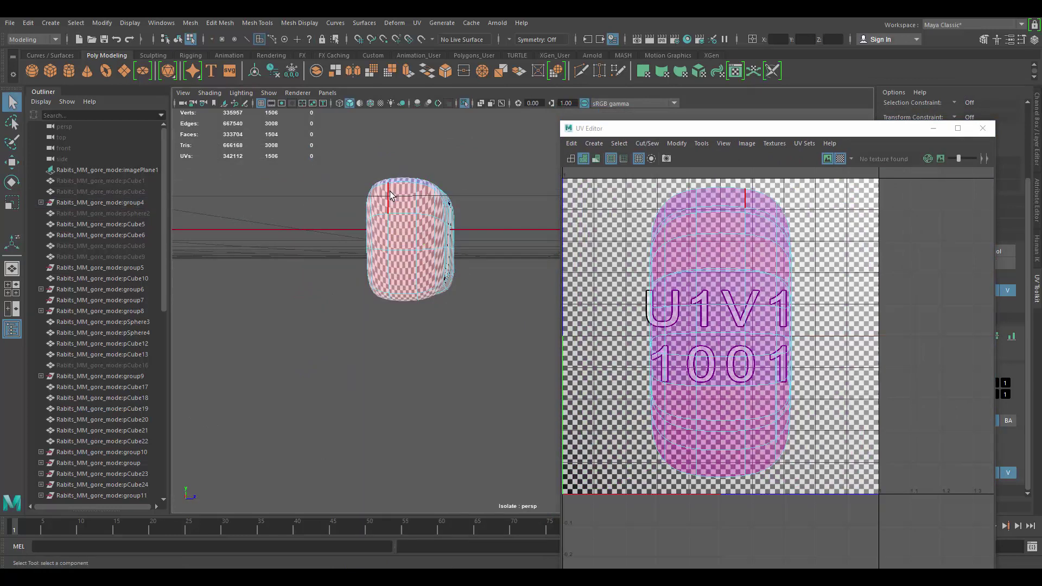
left_click_drag(436, 241, 553, 259, "alt")
right_click_drag(735, 240, 705, 257, "shift")
left_click_drag(457, 269, 460, 281, "alt")
middle_click_drag(461, 282, 471, 241, "alt")
right_click_drag(471, 241, 459, 302, "alt")
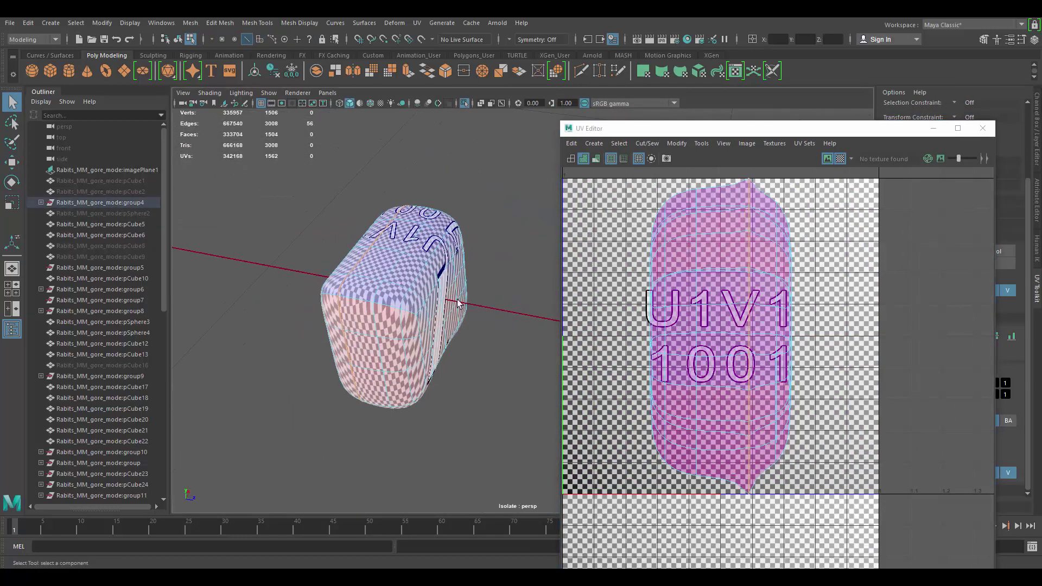
left_click_drag(429, 308, 376, 198, "alt")
middle_click_drag(376, 199, 414, 217, "alt")
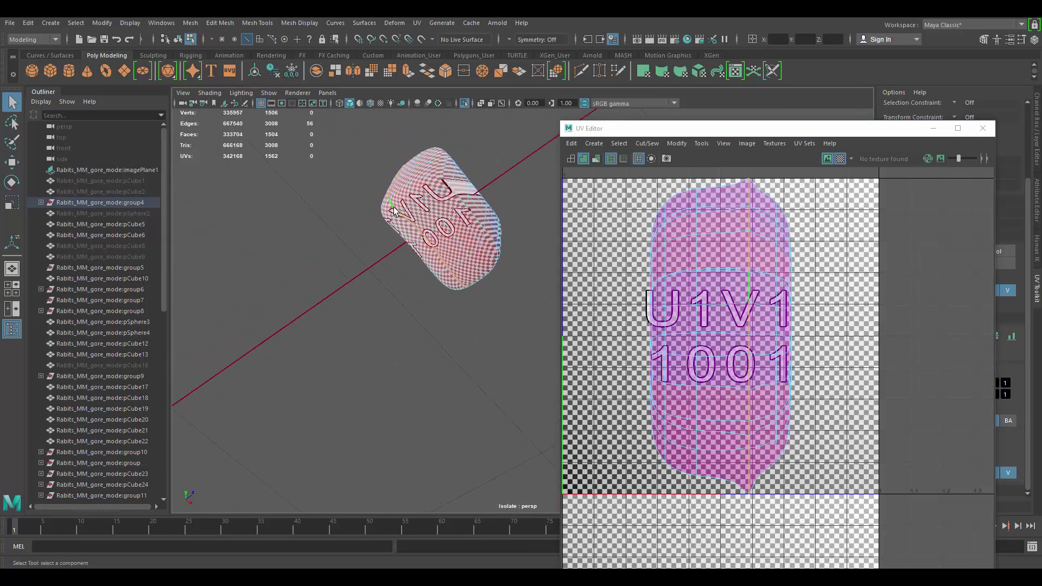
right_click_drag(822, 286, 823, 287, "shift")
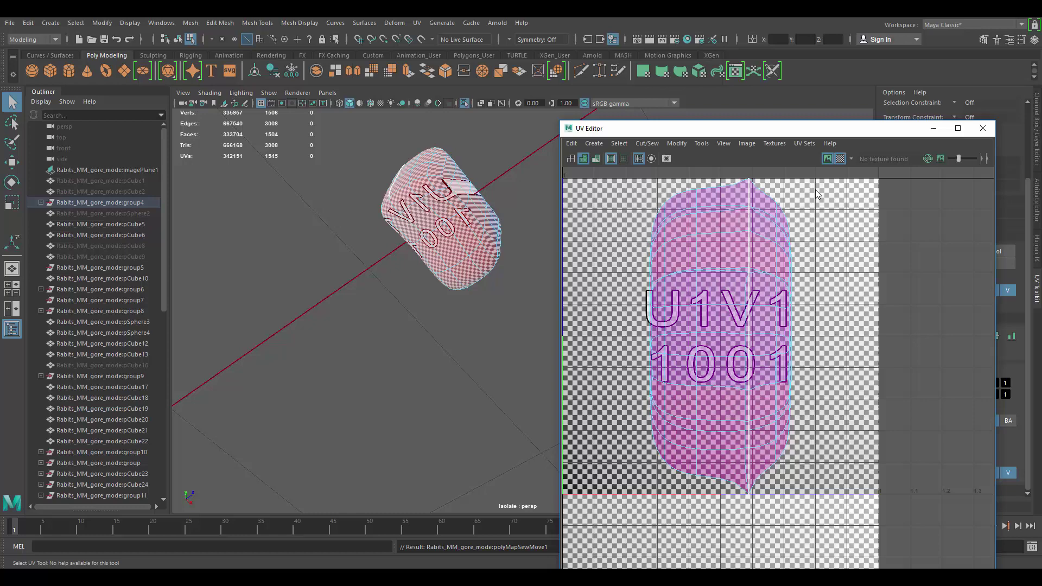
Step: Unfold all of the tooth's UVs
right_click_drag(697, 249, 731, 249)
double_click(688, 244)
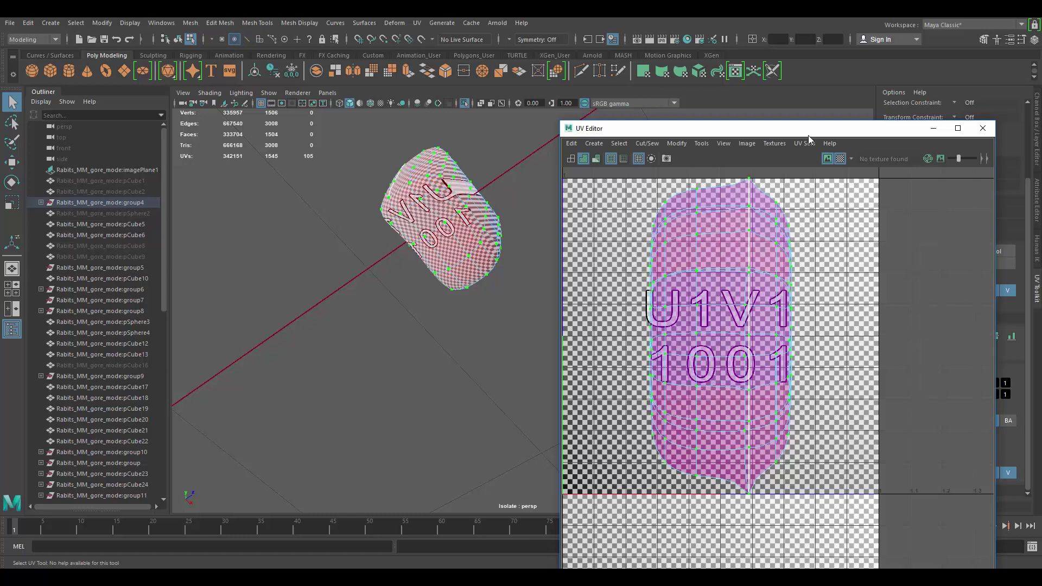
left_click_drag(782, 128, 678, 116)
left_click(921, 264)
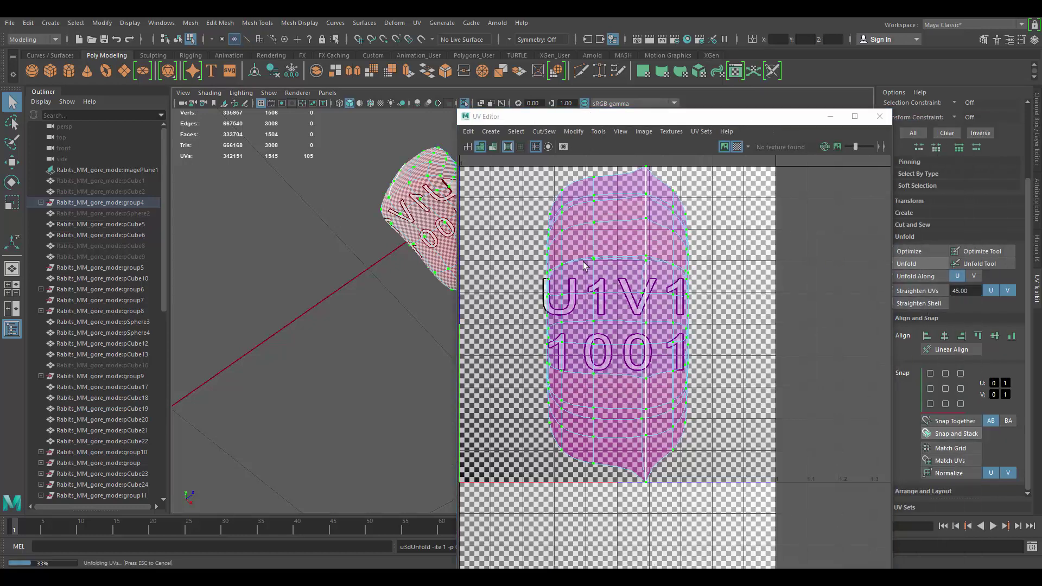
Step: Select the whole unfolded tooth shell and rotate it upright in the U1V1 tile
scroll(662, 249, "down", 3)
left_click(656, 261)
double_click(656, 262)
key("e")
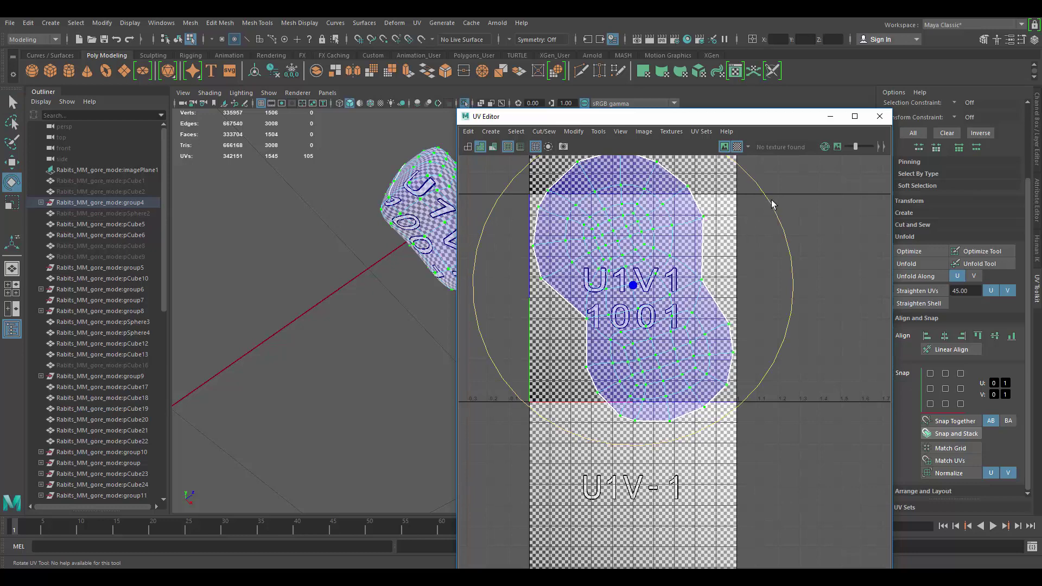
left_click_drag(773, 205, 790, 268)
key("w")
Step: Return to object selection, end the isolation and examine the checker pattern on the tooth inside the mouth
right_click_drag(403, 197, 433, 170)
left_click_drag(424, 221, 364, 223, "alt")
middle_click_drag(451, 220, 380, 266, "alt")
left_click_drag(379, 266, 334, 260, "alt")
key("ctrl+1")
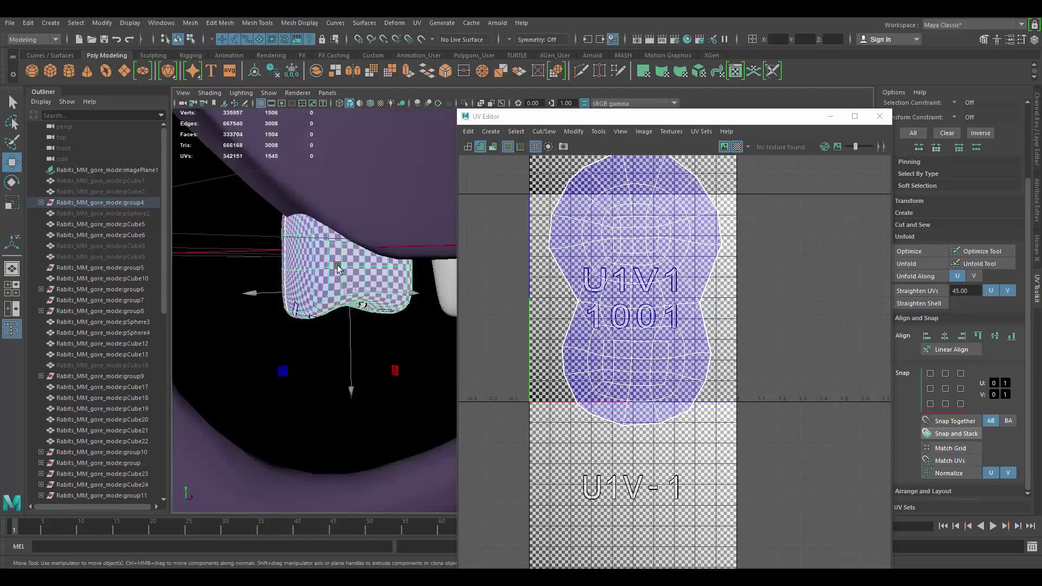
right_click_drag(362, 264, 244, 186, "alt")
middle_click_drag(402, 212, 260, 214, "alt")
left_click_drag(260, 215, 375, 261, "alt")
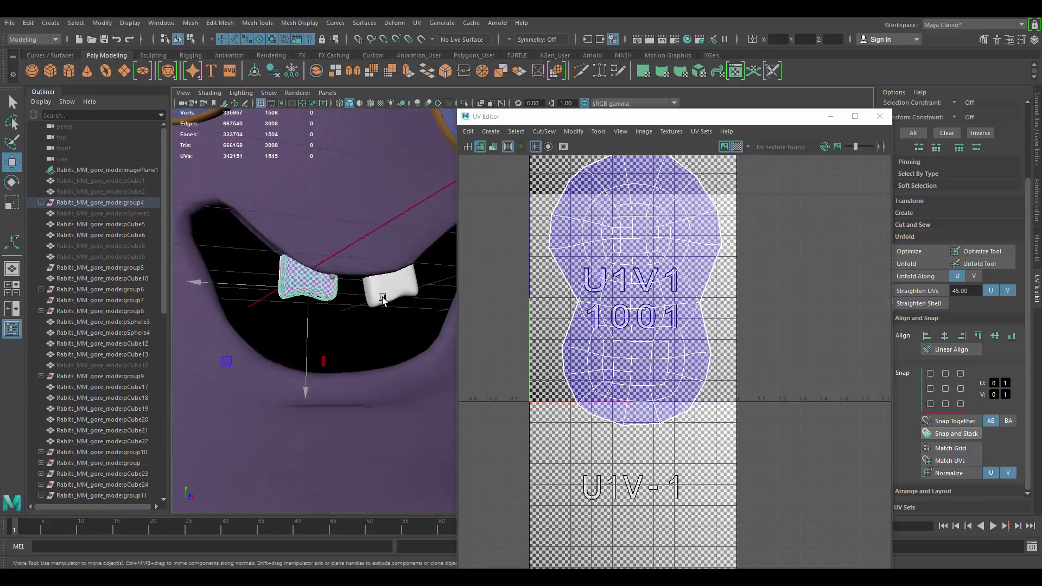
Step: Transfer all UV sets from the unwrapped tooth to the other tooth, using Component sample space and no mirroring
left_click(386, 276)
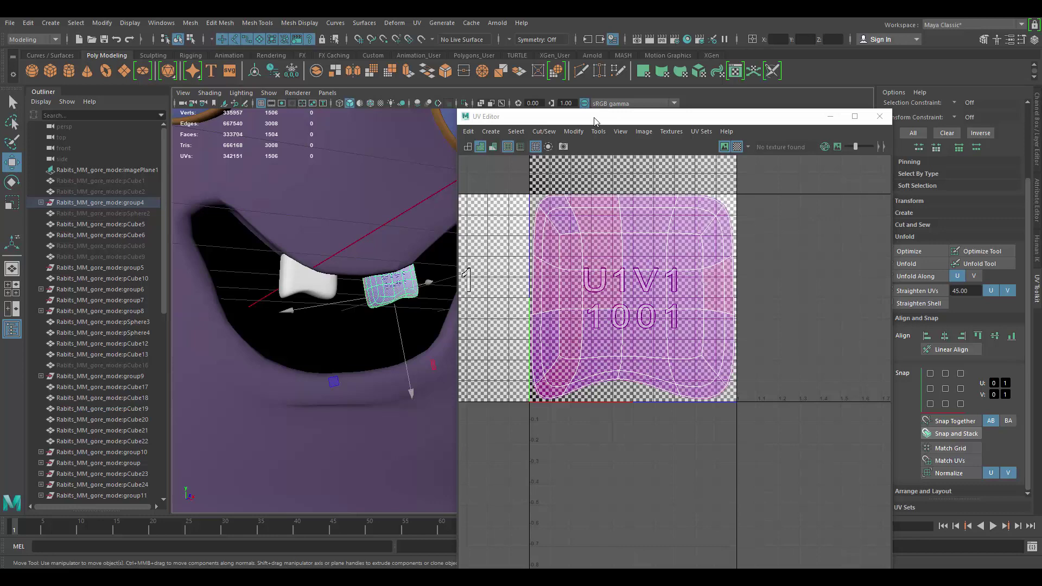
left_click_drag(595, 121, 691, 121)
left_click_drag(389, 220, 403, 261, "alt")
left_click(405, 288)
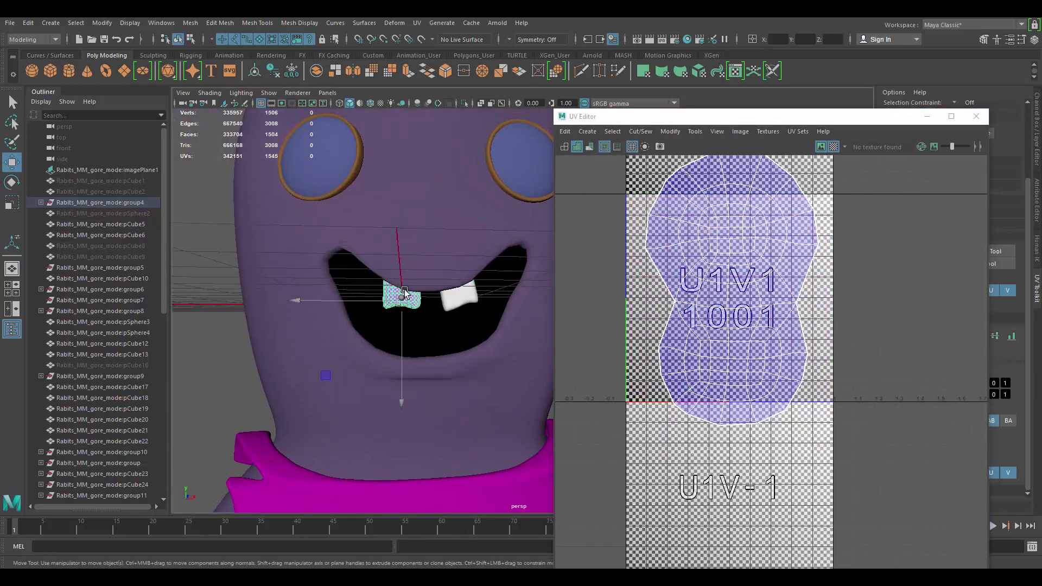
left_click(465, 305, "shift")
key("space")
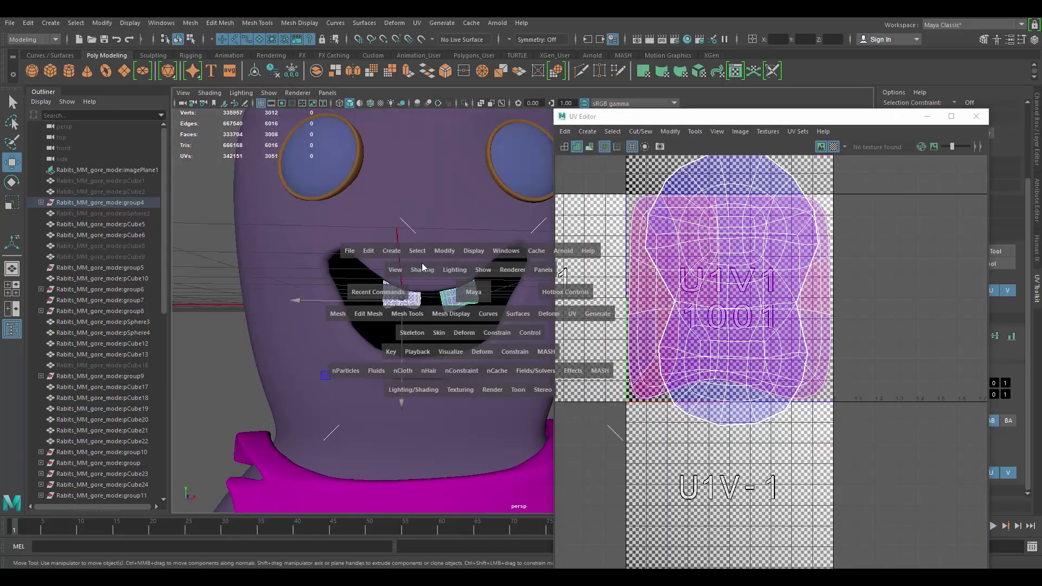
left_click(343, 314)
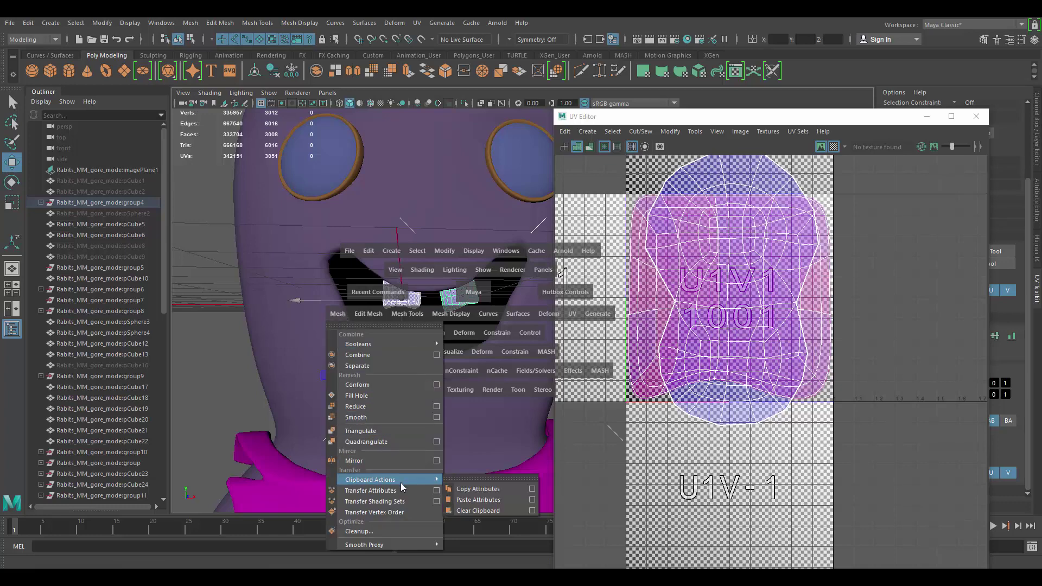
left_click(437, 491)
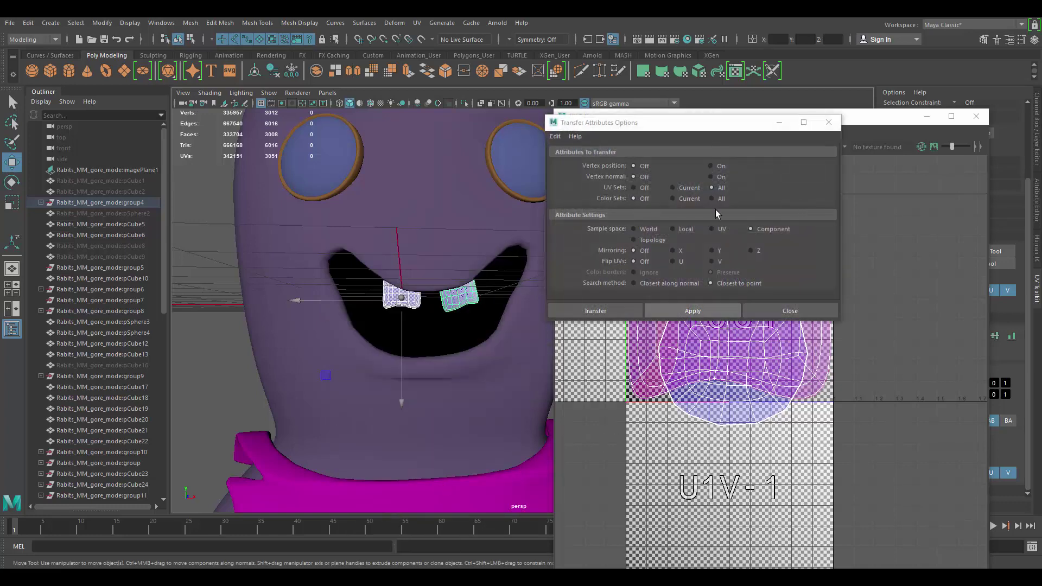
left_click_drag(681, 120, 784, 224)
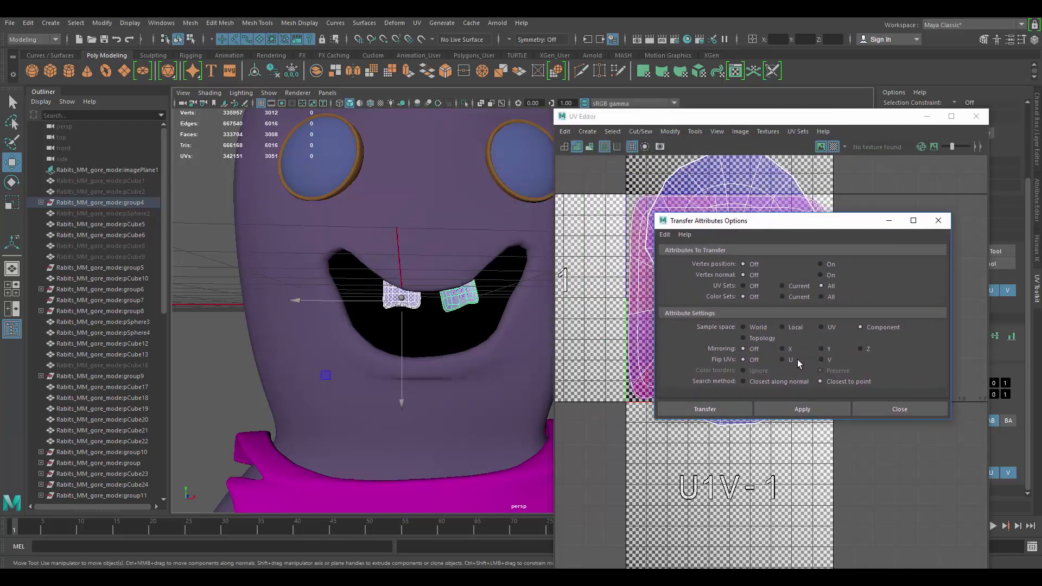
left_click(803, 409)
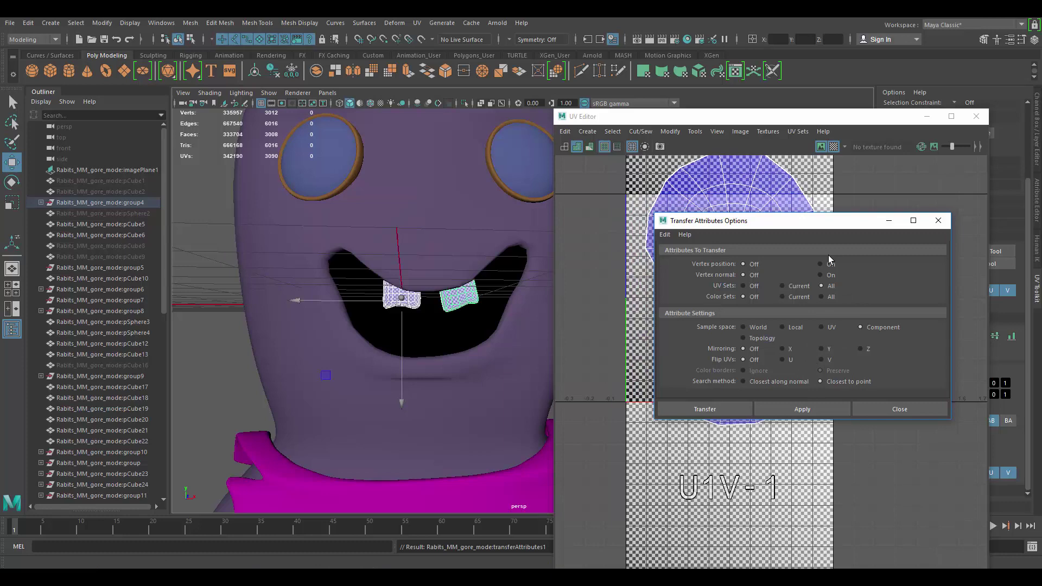
left_click_drag(825, 221, 810, 303)
left_click(922, 303)
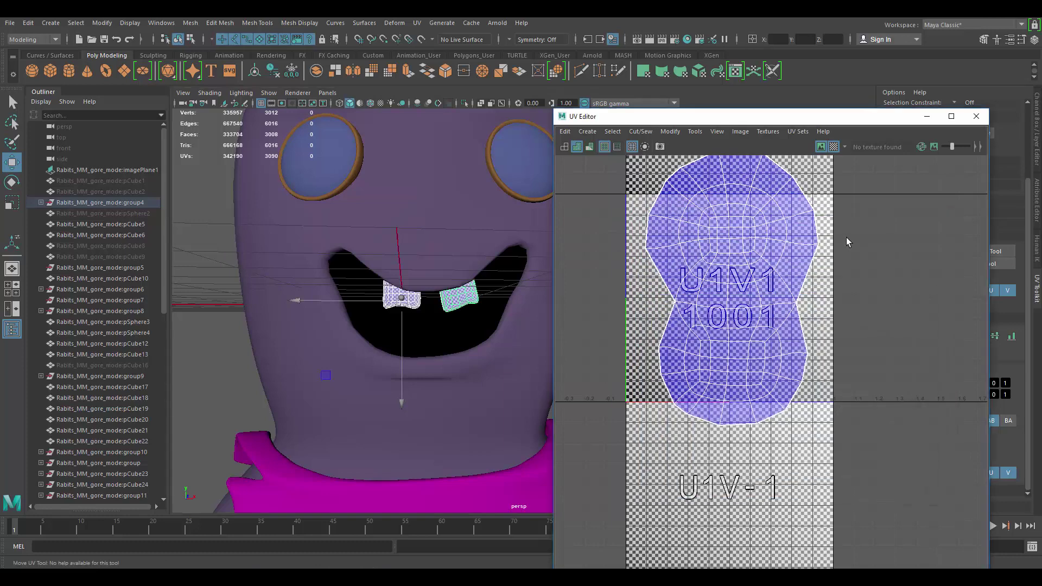
Step: Delete the construction history of all objects in the scene
scroll(442, 230, "down", 3)
key("space")
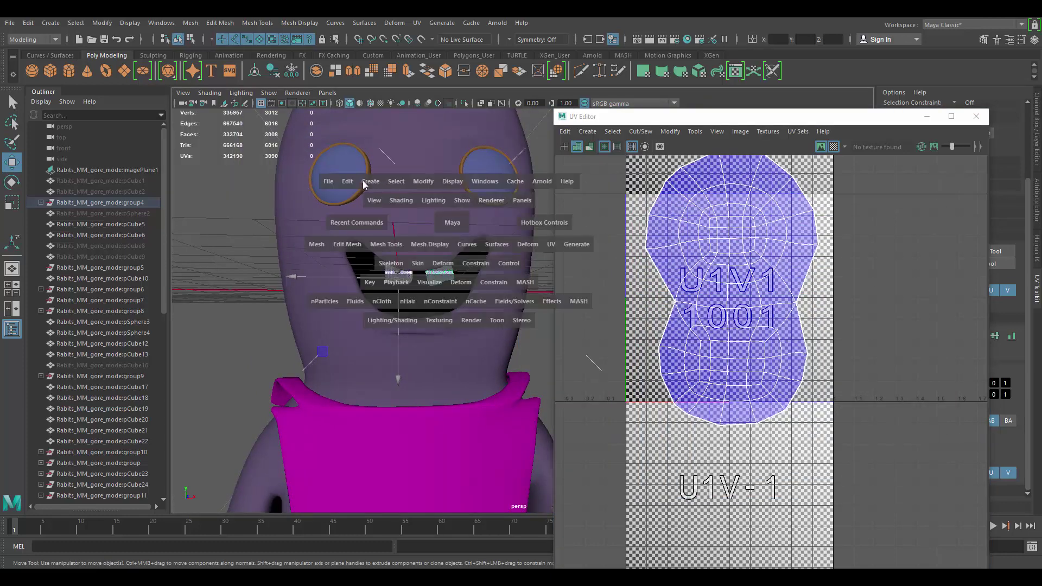
left_click(348, 181)
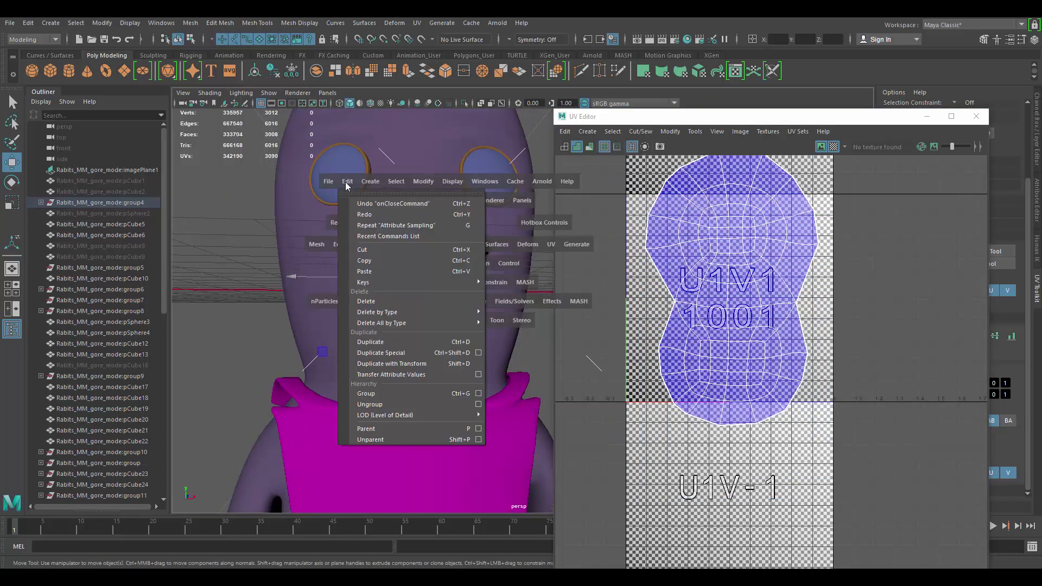
mouse_move(408, 324)
left_click(503, 228)
Step: Select the rabbit's body, both eyes and both teeth together to show all their UV shells
right_click_drag(504, 229, 424, 219, "alt")
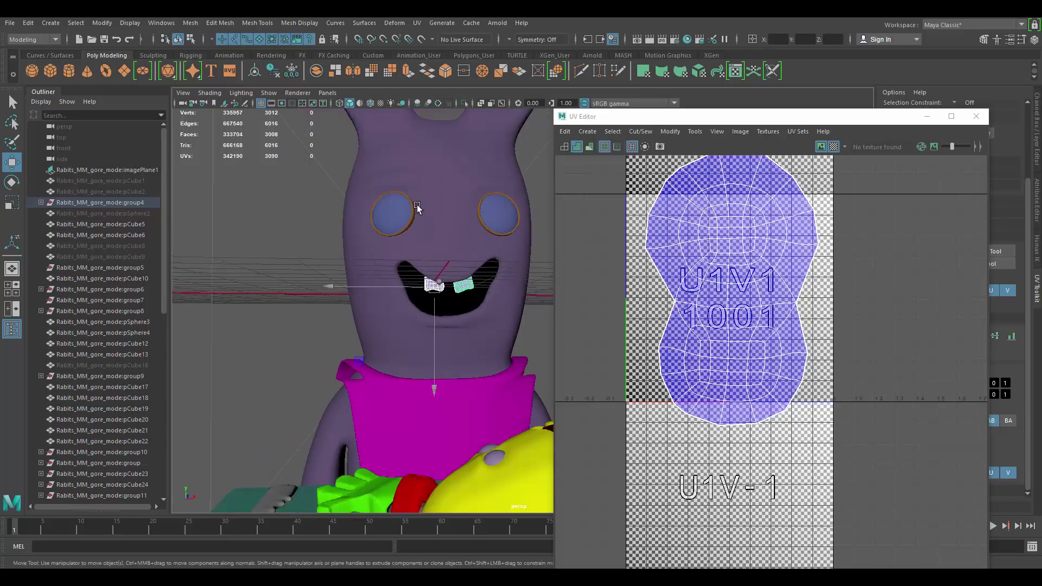
middle_click_drag(416, 202, 401, 217, "alt")
left_click_drag(313, 186, 501, 333)
mouse_move(740, 246)
right_mouse_down("alt")
mouse_move(692, 244)
mouse_move(744, 234)
right_mouse_up("alt")
scroll(746, 233, "down", 4)
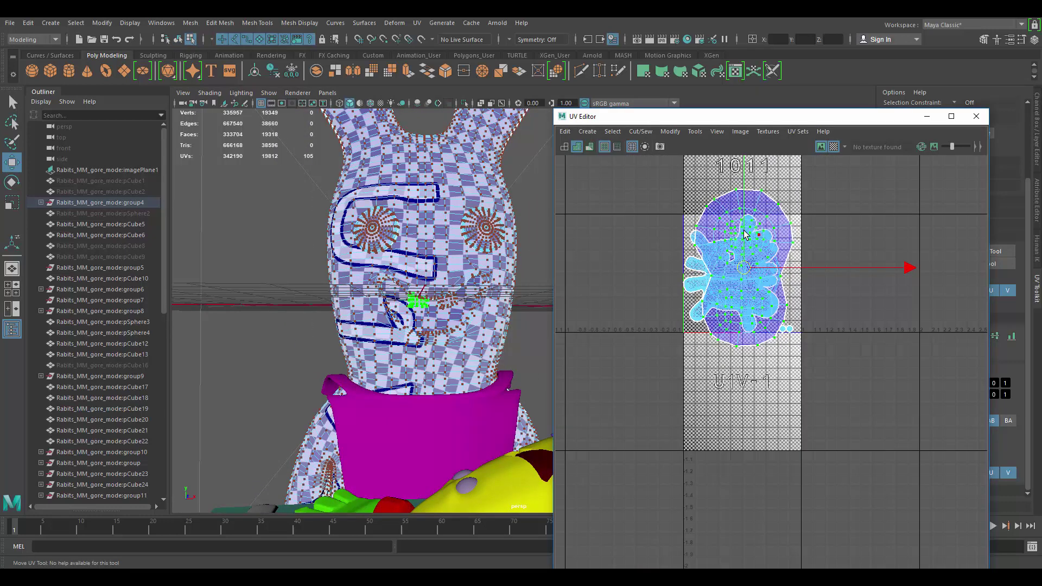
Step: Try to lay out all UVs of the body, eyes and teeth together in the U1V1 tile
left_click_drag(664, 179, 937, 460)
scroll(705, 218, "up", 3)
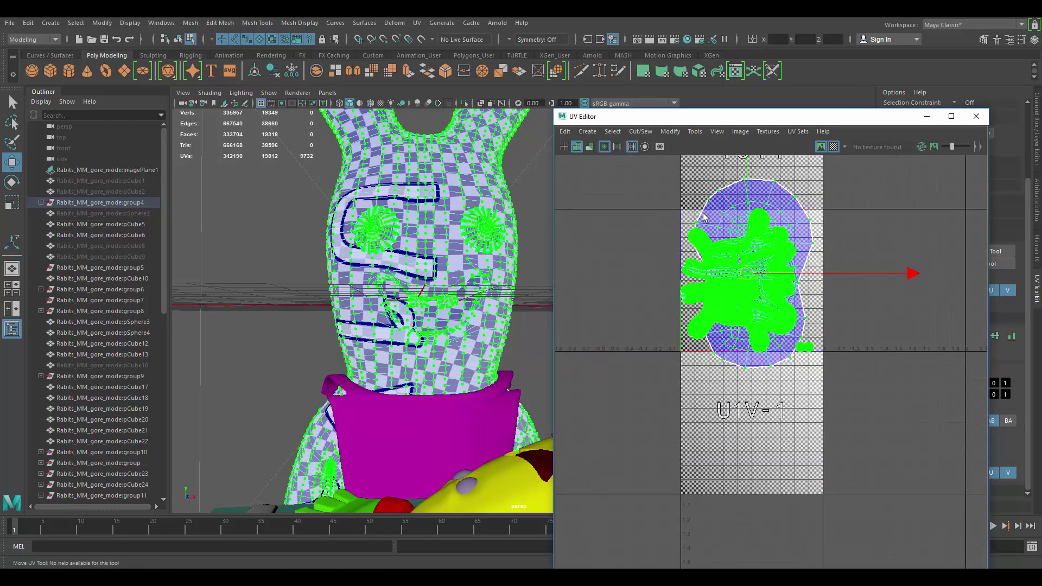
left_click(673, 132)
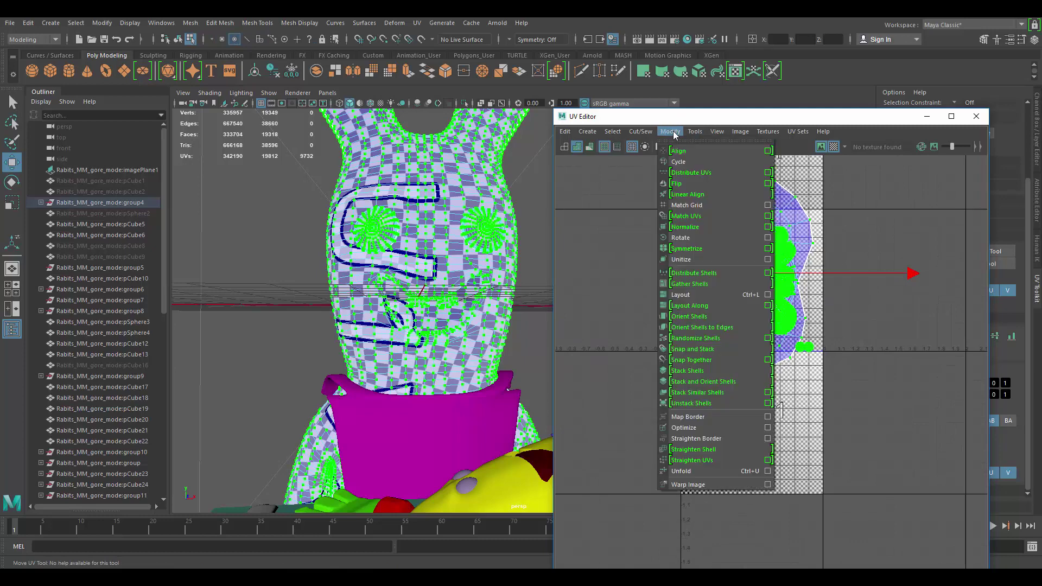
left_click(696, 295)
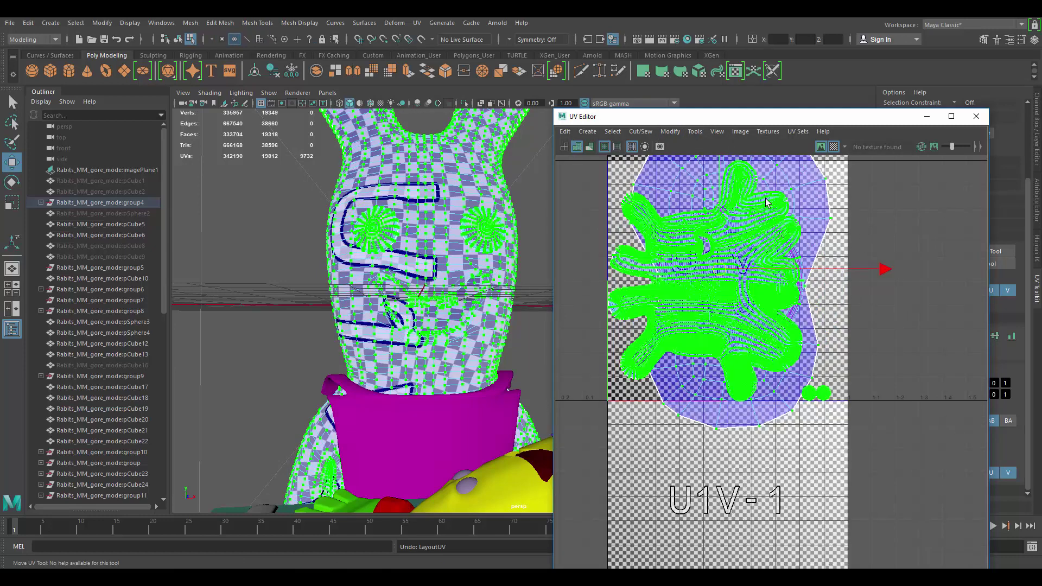
middle_click_drag(766, 203, 766, 242, "alt")
left_click(666, 133)
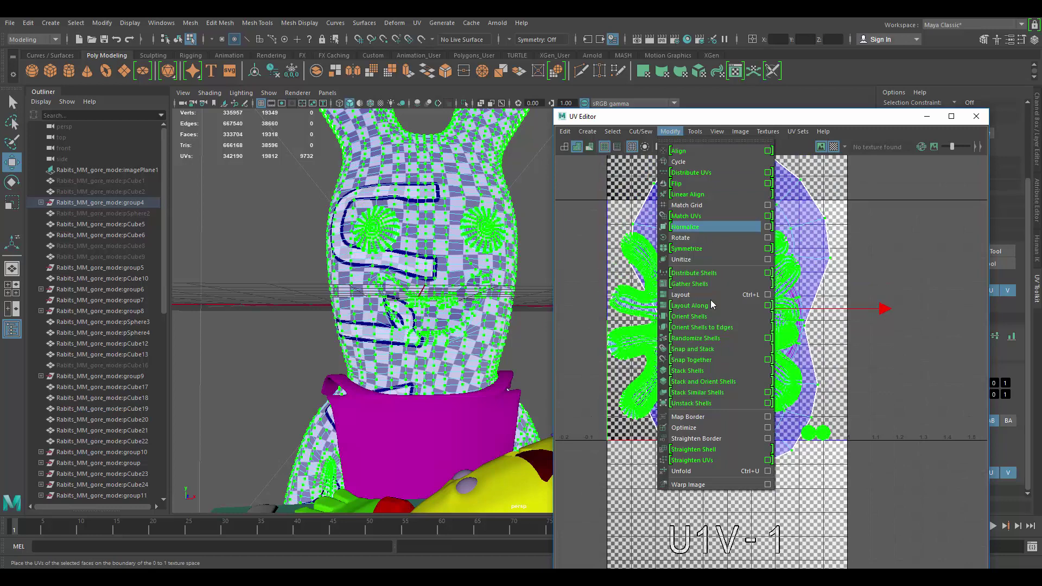
left_click(708, 299)
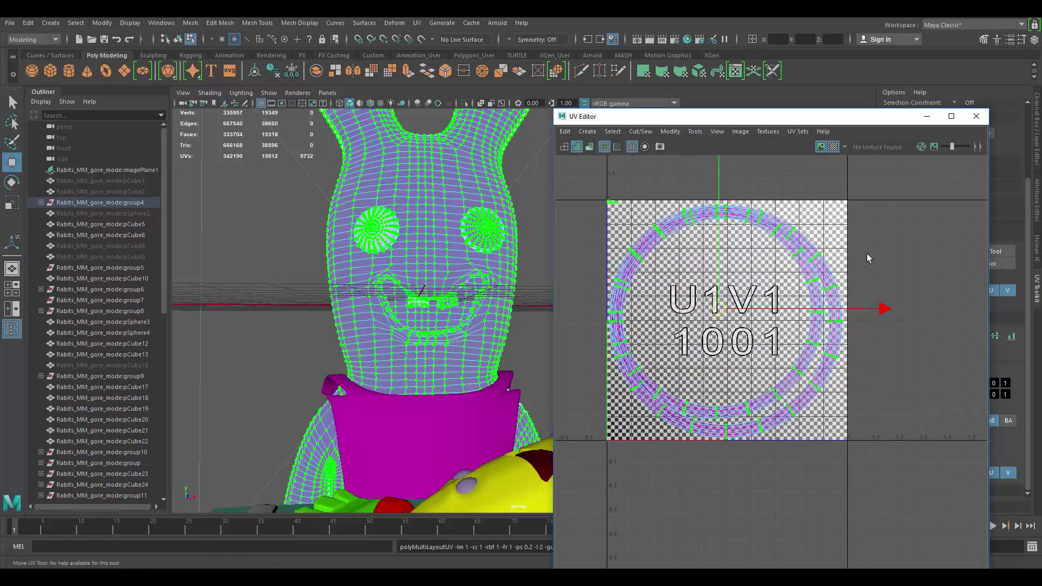
key("ctrl+z")
left_click(879, 242)
Step: Try scaling the large tooth UV shell down evenly so it fits inside the body shell
scroll(463, 244, "down", 3)
left_click_drag(468, 225, 466, 232, "alt")
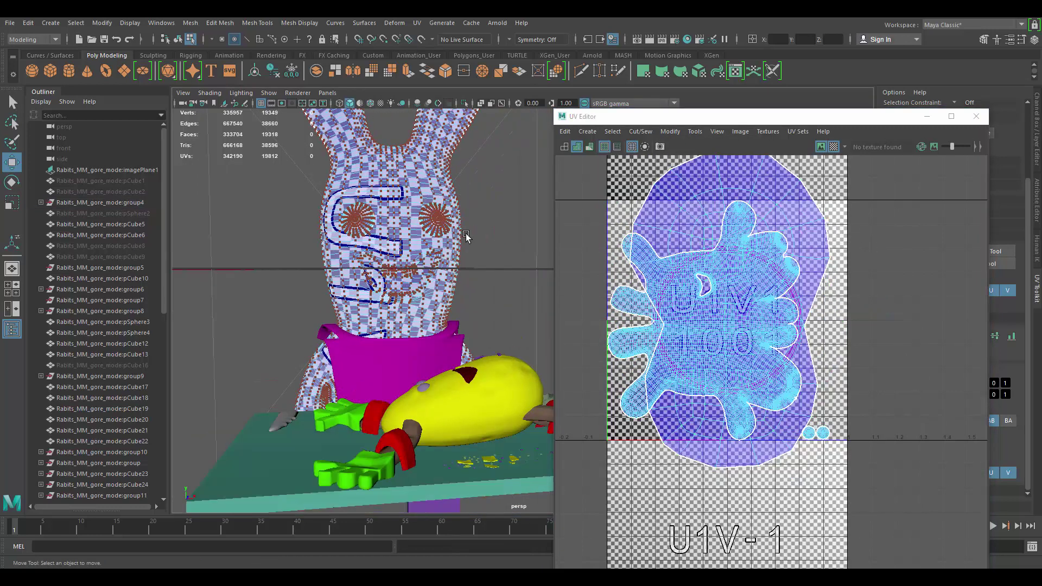
scroll(826, 225, "up", 2)
middle_click_drag(807, 274, 836, 239, "alt")
double_click(835, 255)
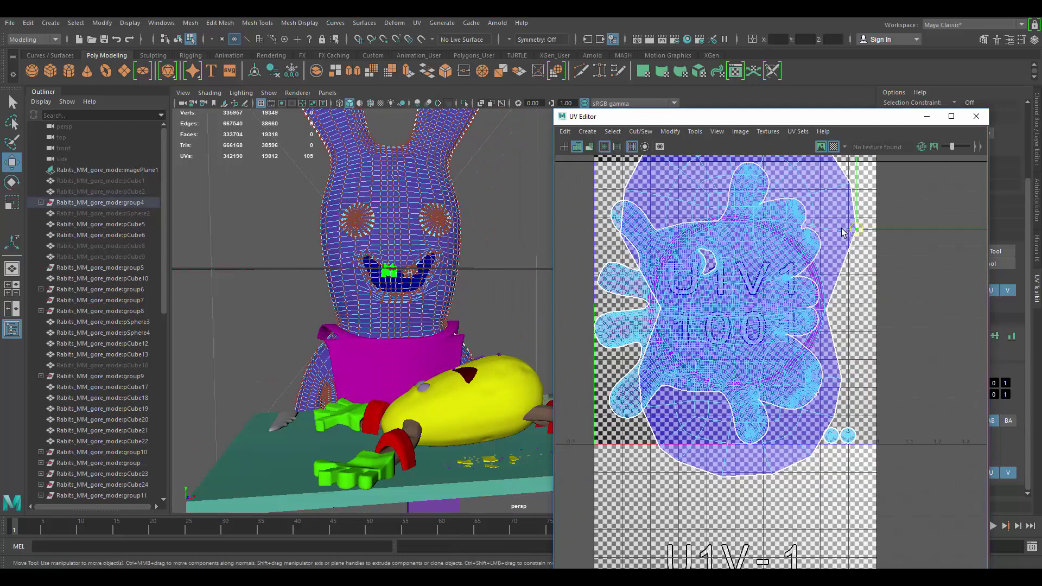
key("r")
left_click_drag(743, 294, 617, 276)
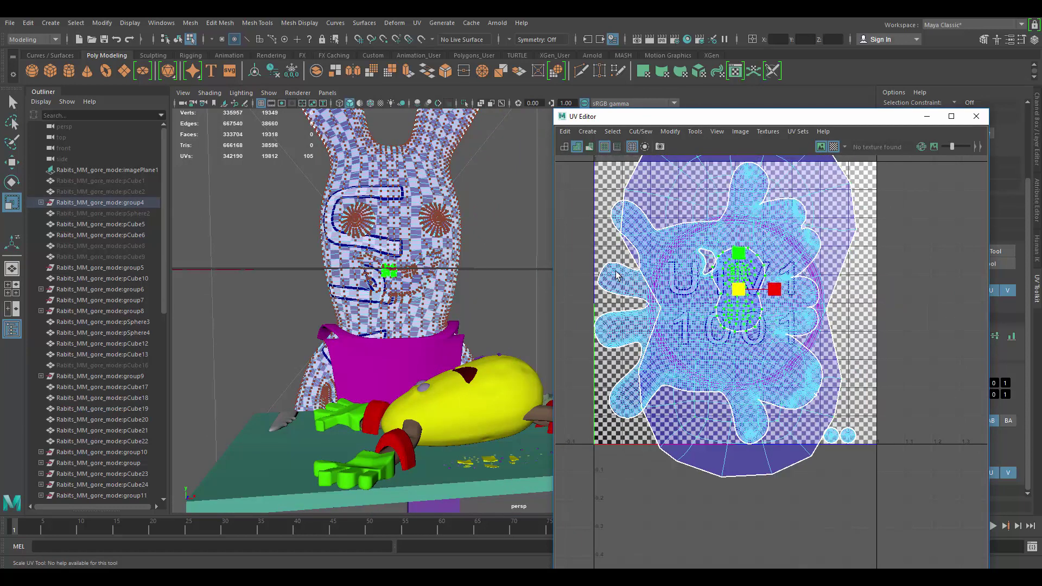
key("ctrl+z")
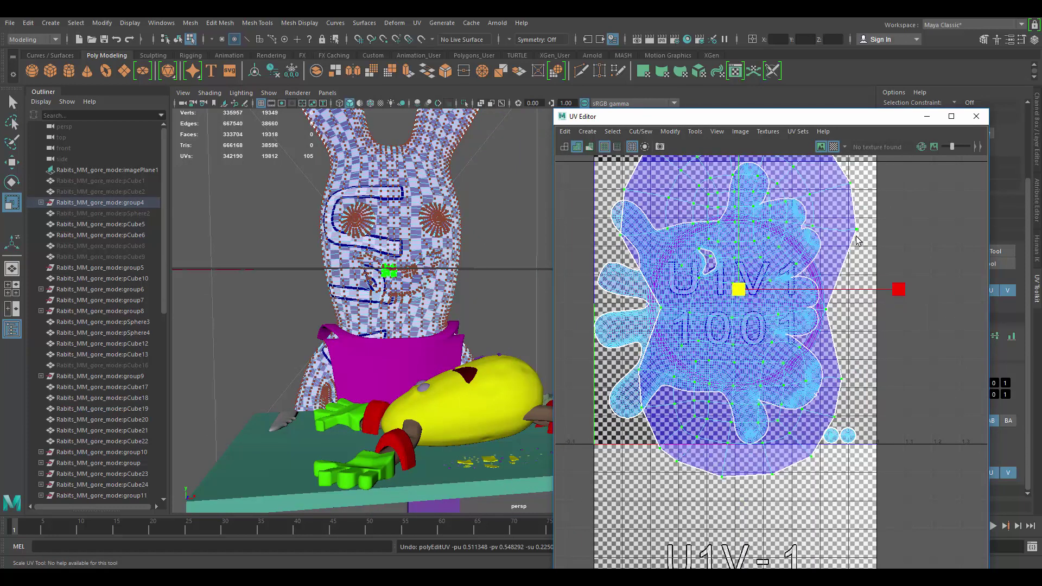
left_click(829, 212)
left_click_drag(546, 257, 414, 251, "alt")
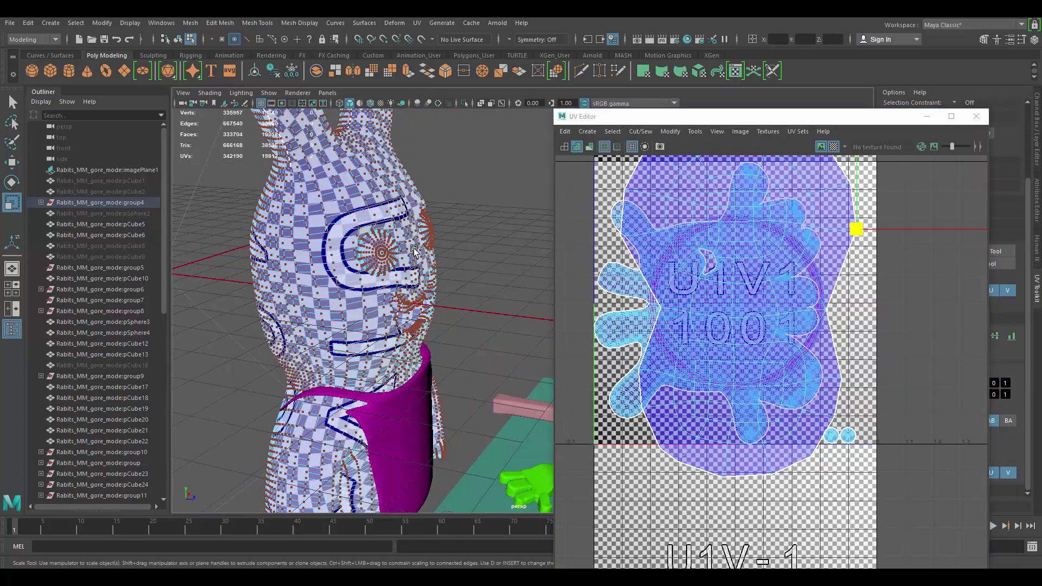
Step: Examine the UV shells of the rabbit's body and eye rim to identify the object that owns the oversized ring shell
right_click_drag(382, 250, 433, 213)
scroll(434, 233, "down", 5)
left_click(434, 240)
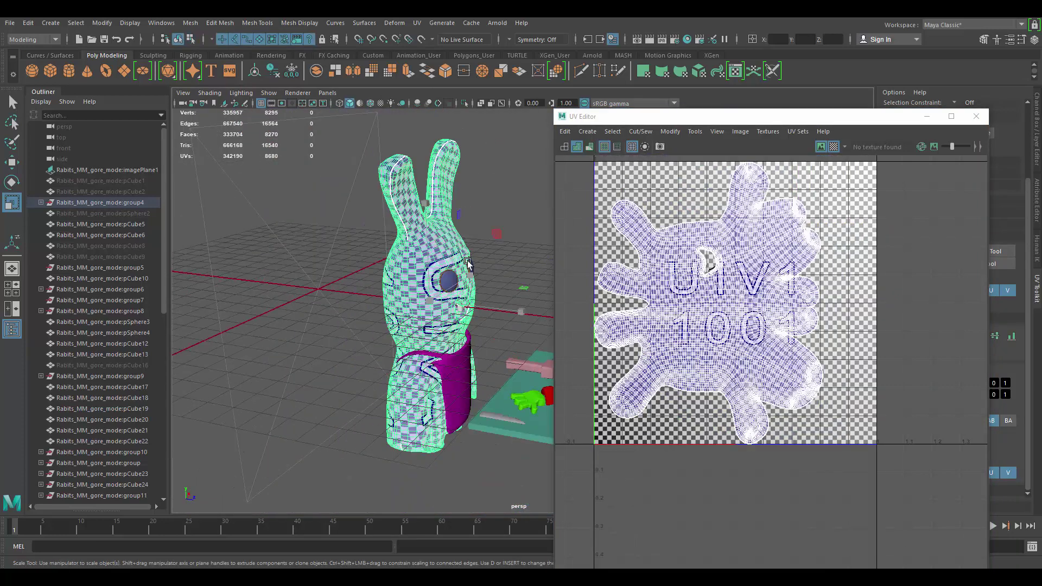
left_click(406, 242, "shift")
scroll(850, 282, "up", 3)
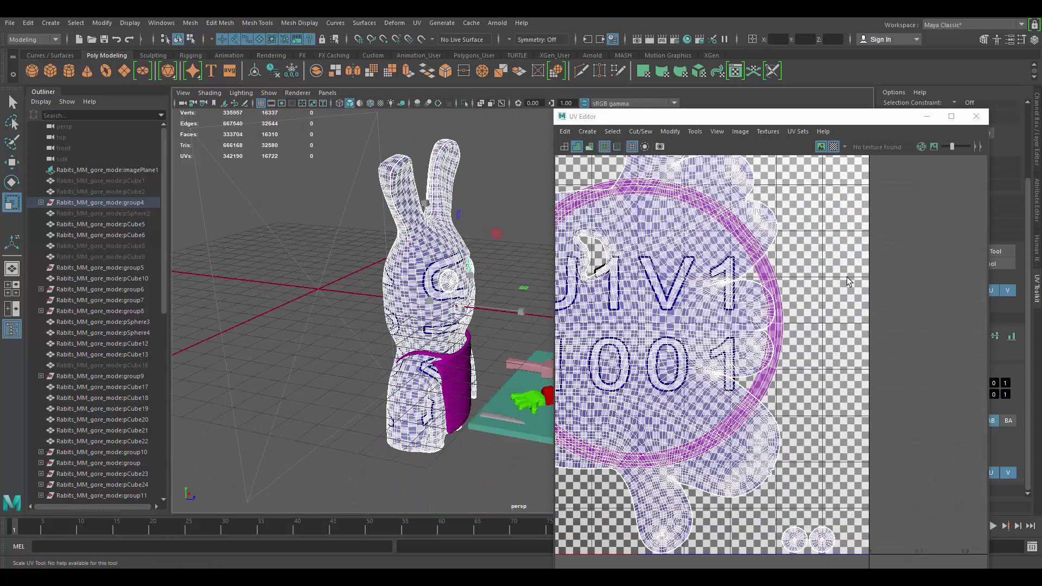
right_click_drag(768, 274, 798, 271)
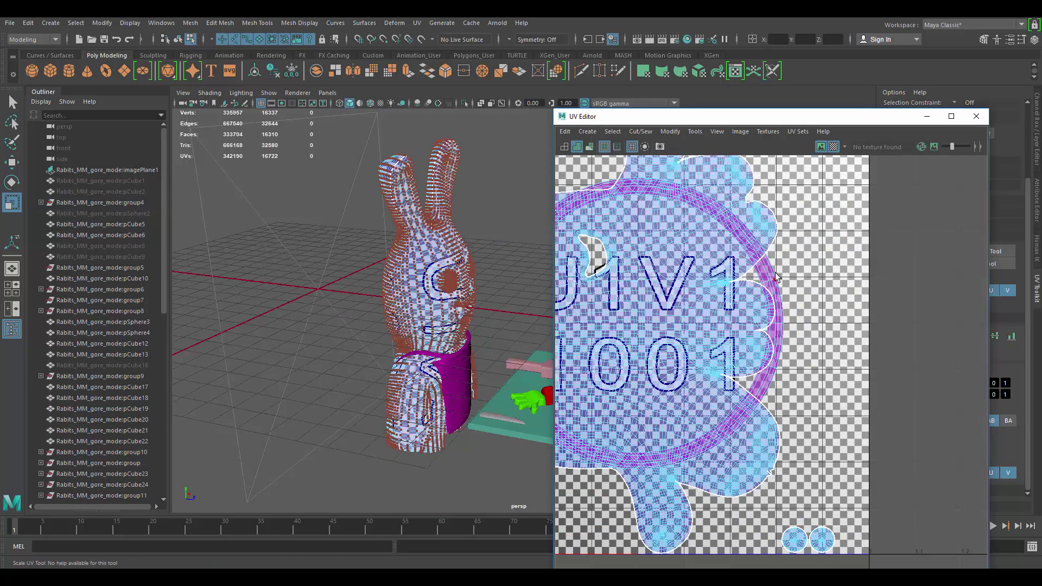
scroll(429, 265, "up", 10)
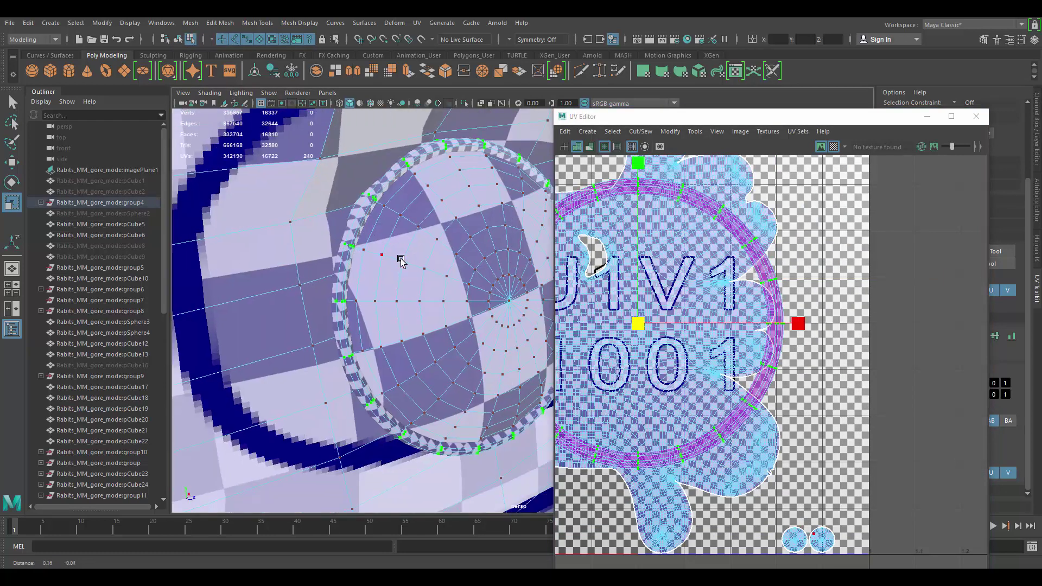
Step: Select the rim around the rabbit's eye as an object and isolate it in the viewport
right_click_drag(360, 178, 396, 158)
left_click(392, 161)
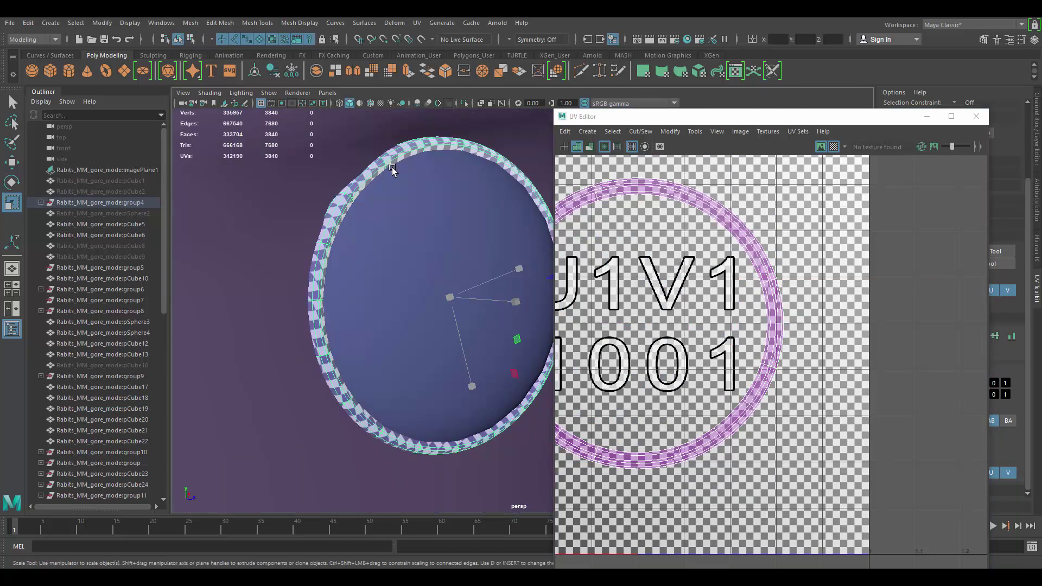
key("ctrl+1")
left_click_drag(393, 170, 488, 125, "alt")
left_click_drag(673, 120, 689, 120)
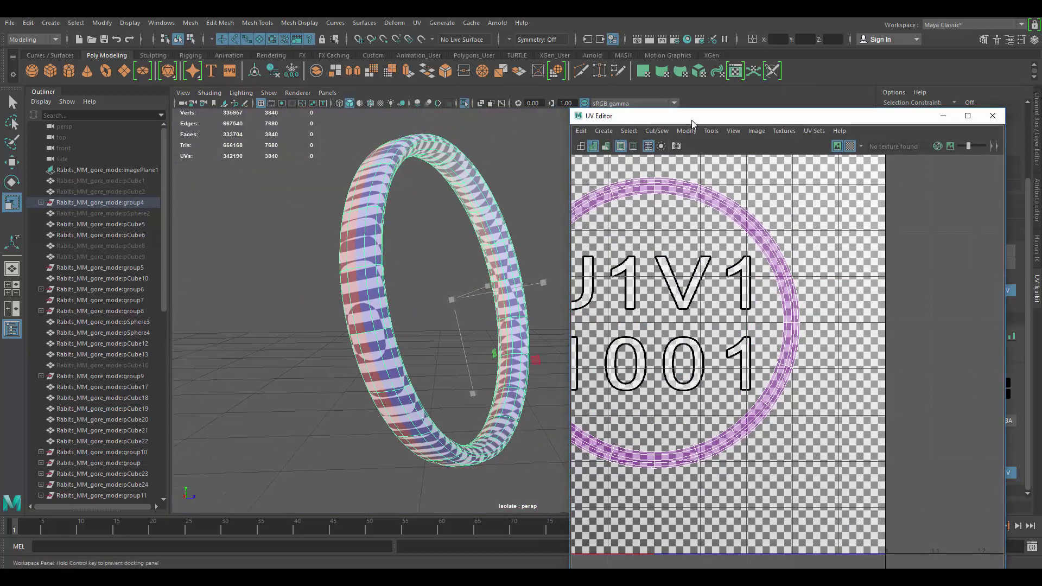
Step: Apply a planar UV projection to the isolated eye rim and cut its UVs along an edge loop running around it
left_click(645, 67)
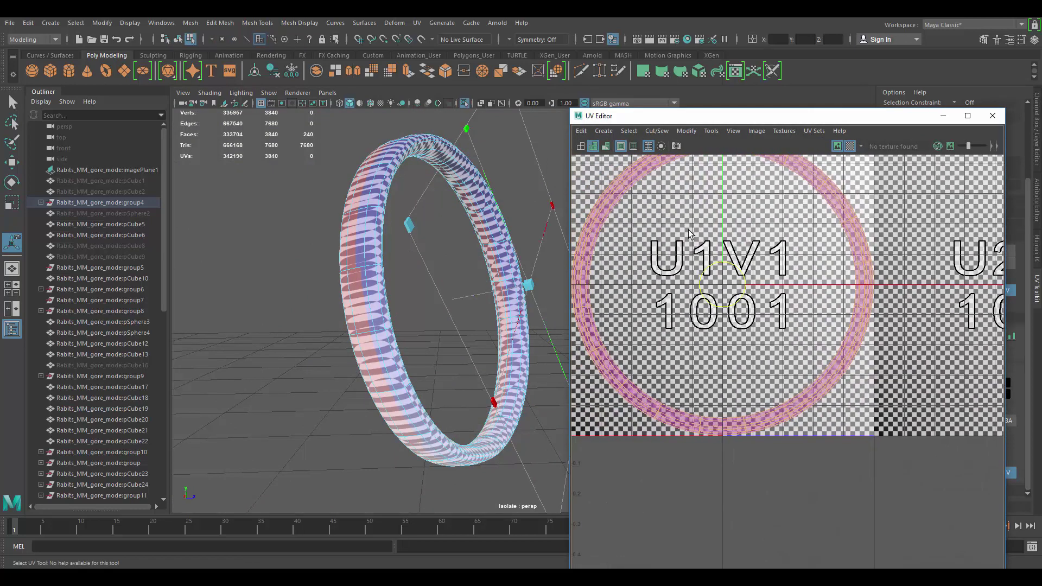
right_click_drag(357, 178, 356, 155)
left_click_drag(431, 190, 487, 204, "alt")
double_click(442, 206)
right_click_drag(807, 234, 750, 250, "shift")
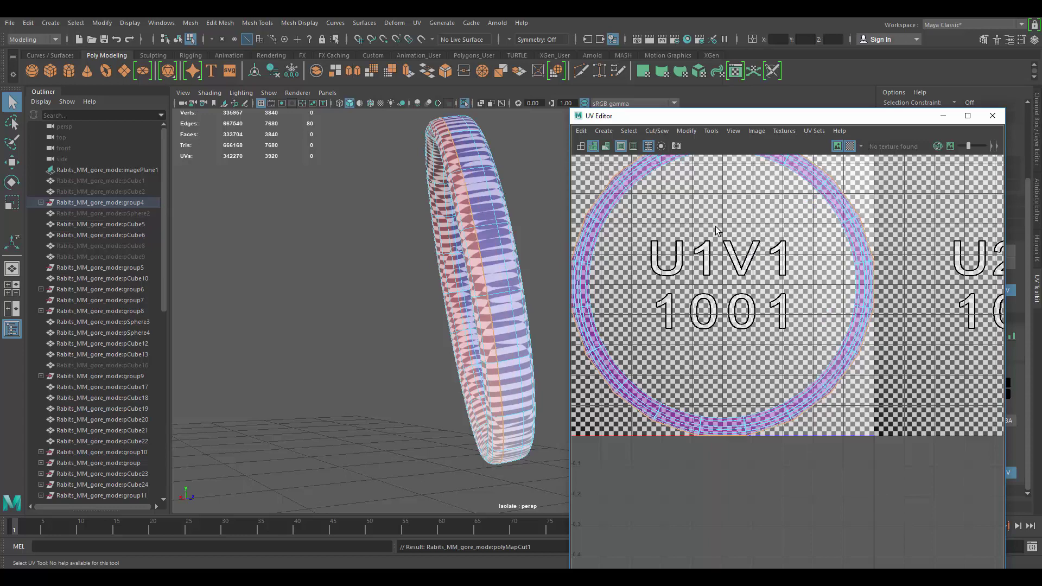
Step: Select all UVs of the eye rim and unfold them
scroll(715, 222, "down", 3)
left_click_drag(653, 162, 800, 299)
right_click_drag(795, 254, 741, 256, "shift")
right_click_drag(677, 258, 676, 259, "shift")
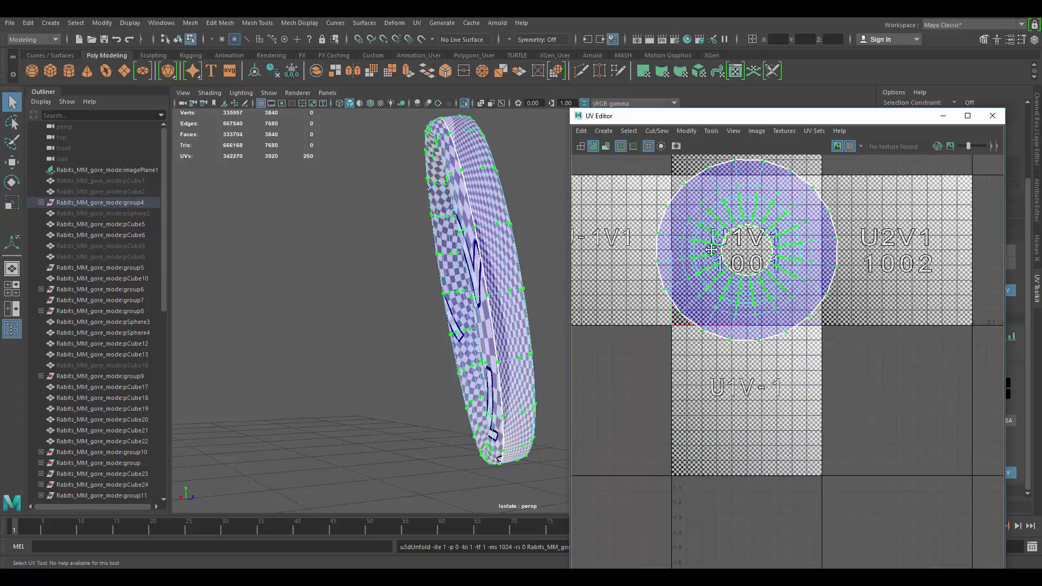
Step: Move the unfolded rim shell along U so it extends toward the U2V1 tile
middle_click_drag(712, 251, 696, 270, "alt")
right_click_drag(695, 270, 704, 268, "alt")
left_click(842, 228)
key("ctrl+z")
left_click_drag(456, 242, 488, 245, "alt")
key("w")
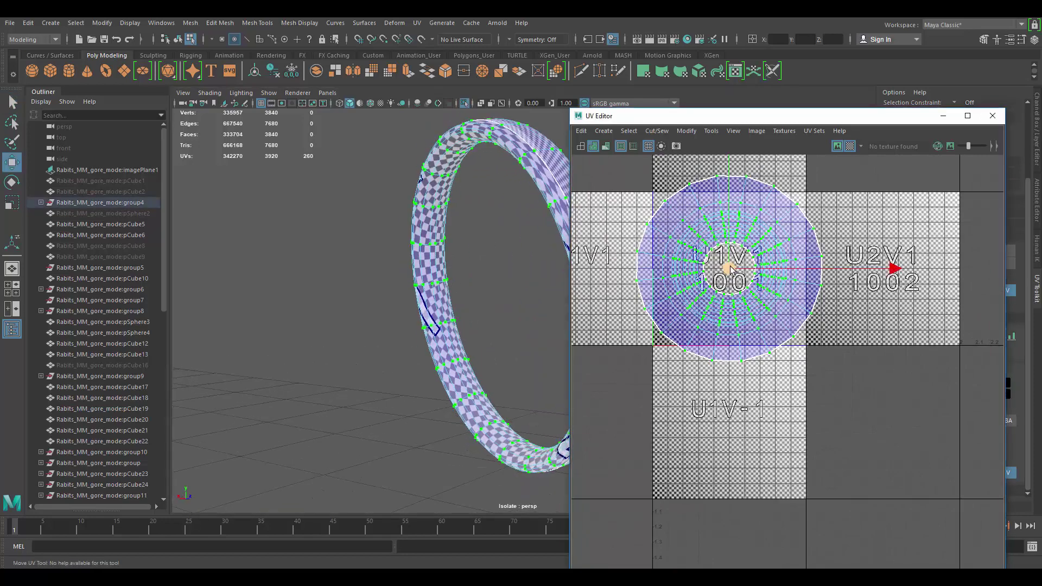
left_click_drag(731, 270, 767, 268)
Step: Exit isolation and select the unwrapped eye rim as an object, followed by the rim of the other eye
left_click_drag(517, 236, 435, 284, "alt")
key("ctrl+1")
scroll(435, 189, "down", 5)
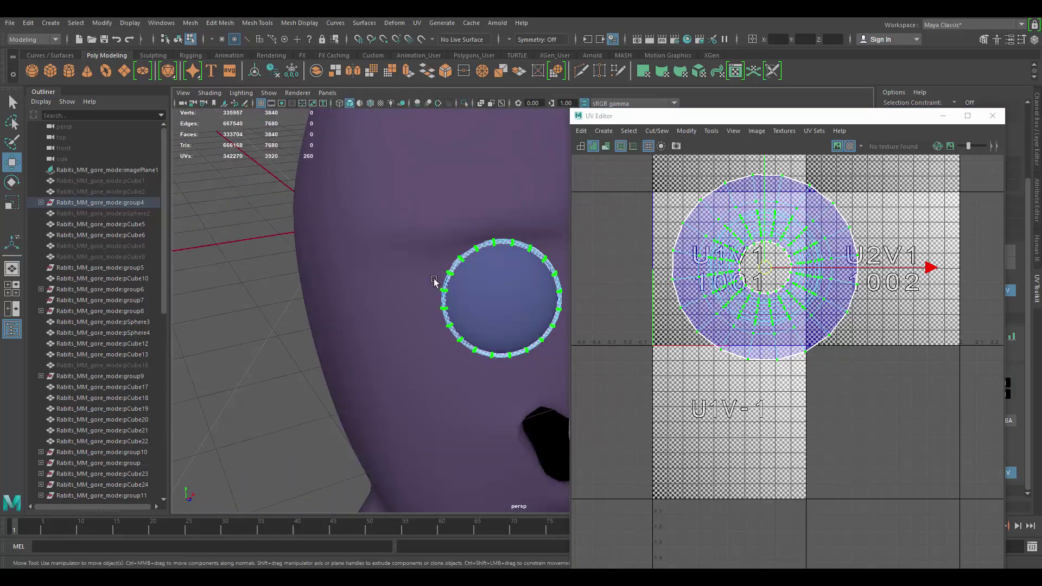
middle_click_drag(435, 284, 360, 235, "alt")
key("F8")
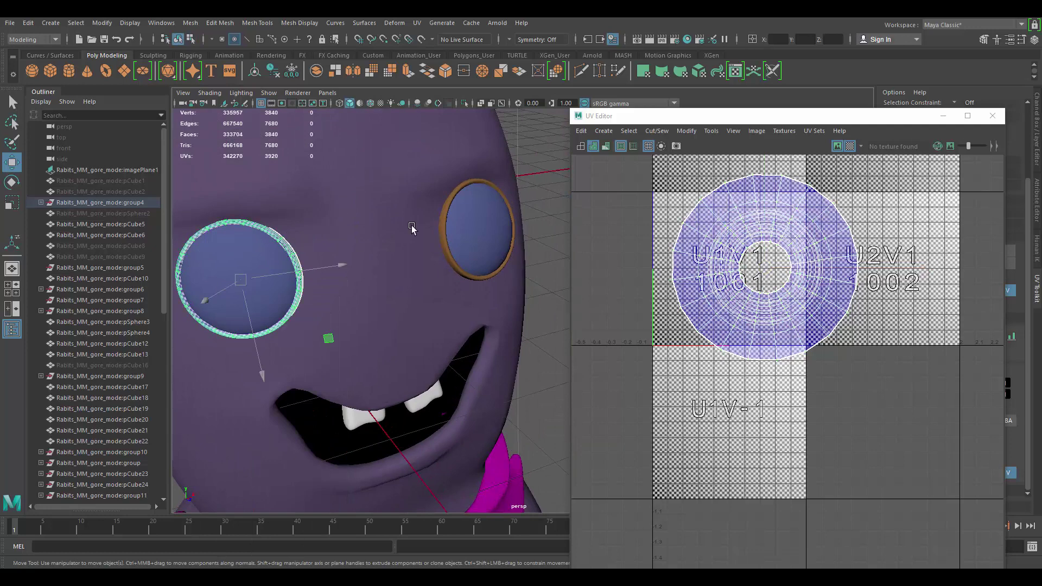
left_click(451, 214, "shift")
Step: Transfer all UV sets from the unwrapped rim to the other eye's rim, using Component sample space and closest-to-point search
key("space")
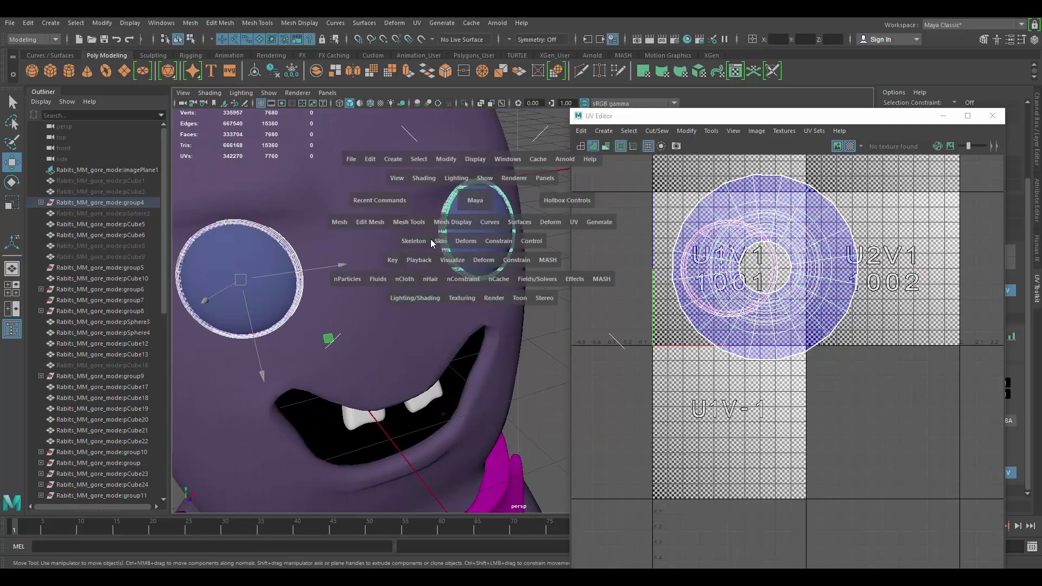
left_click(404, 222)
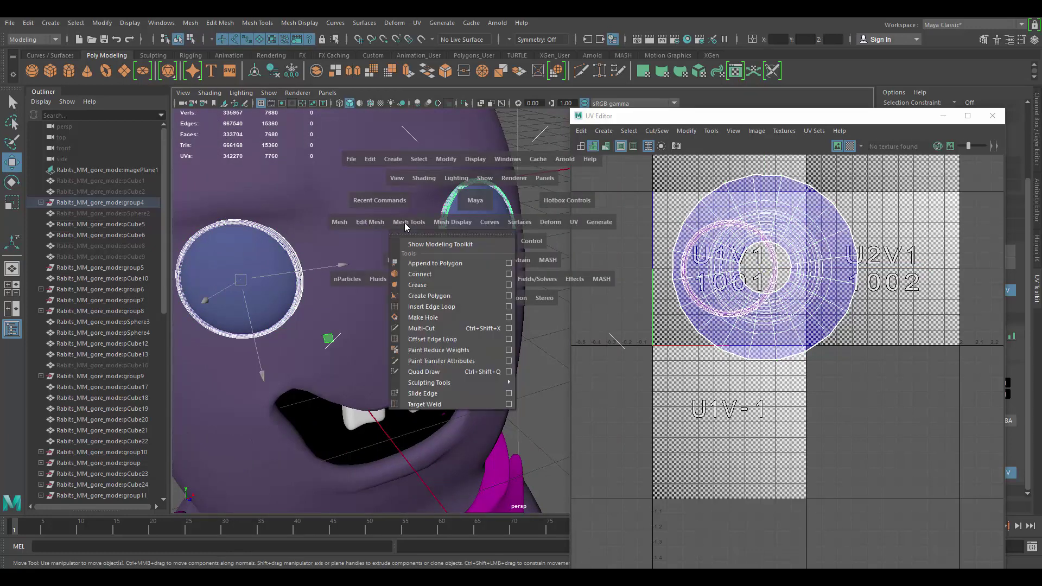
left_click(337, 223)
left_click_drag(337, 227, 395, 404)
key("space")
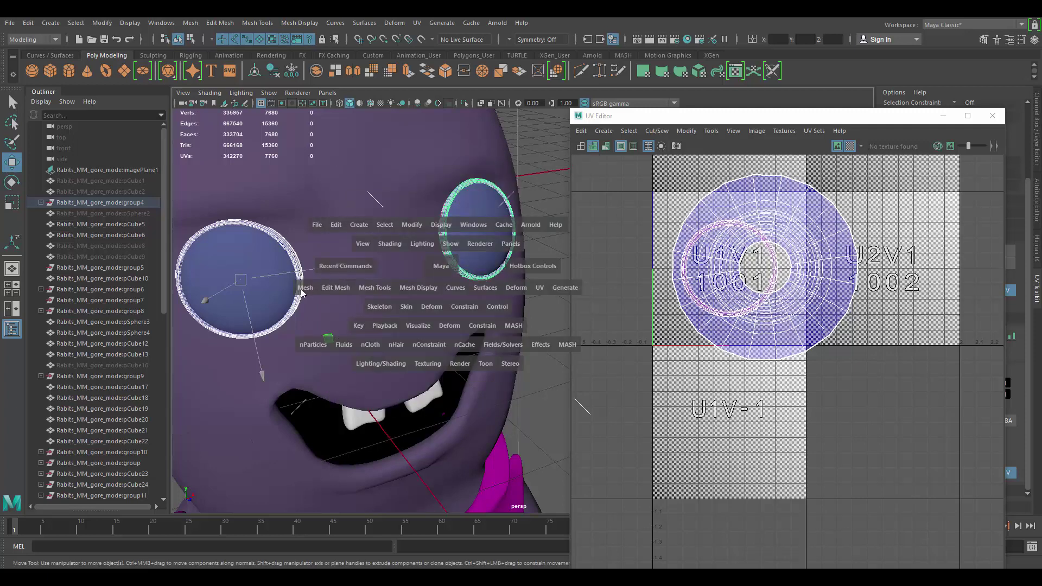
left_click_drag(302, 293, 403, 468)
left_click(823, 491)
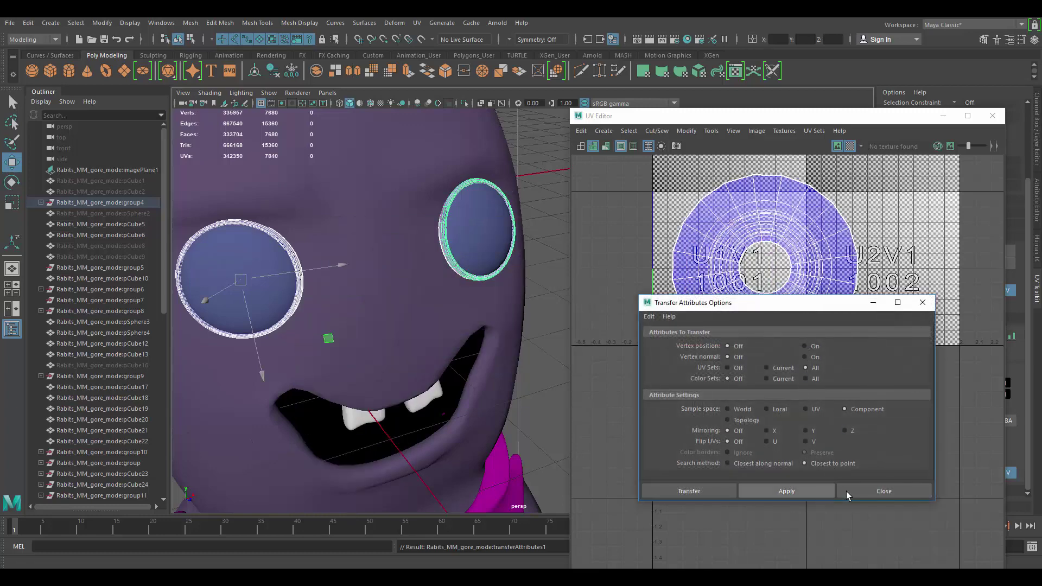
Step: Delete the construction history of every object in the scene after the UV transfer
scroll(486, 252, "down", 7)
left_click_drag(460, 212, 488, 198, "alt")
key("space")
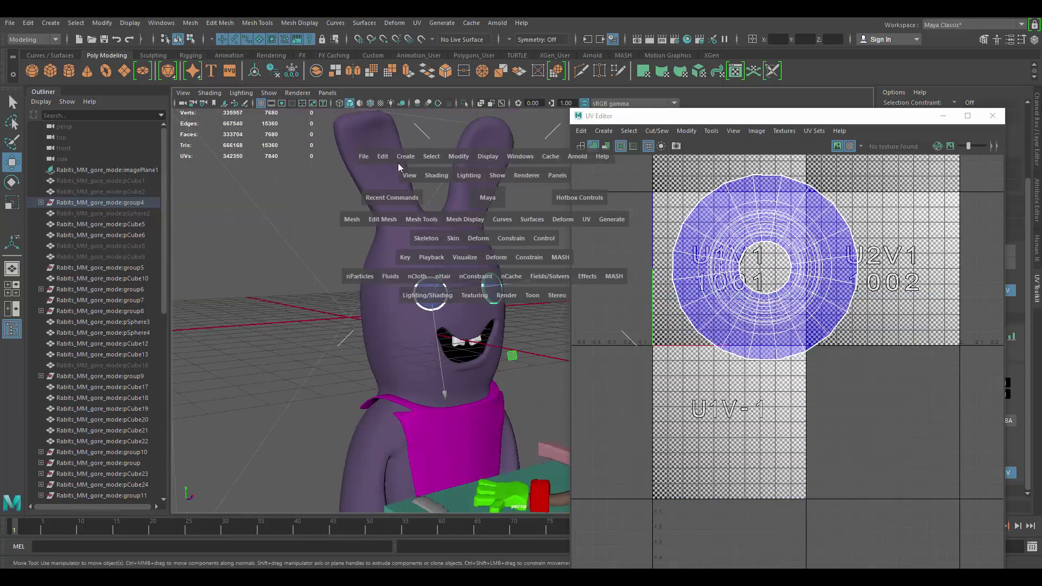
left_click_drag(384, 160, 570, 235)
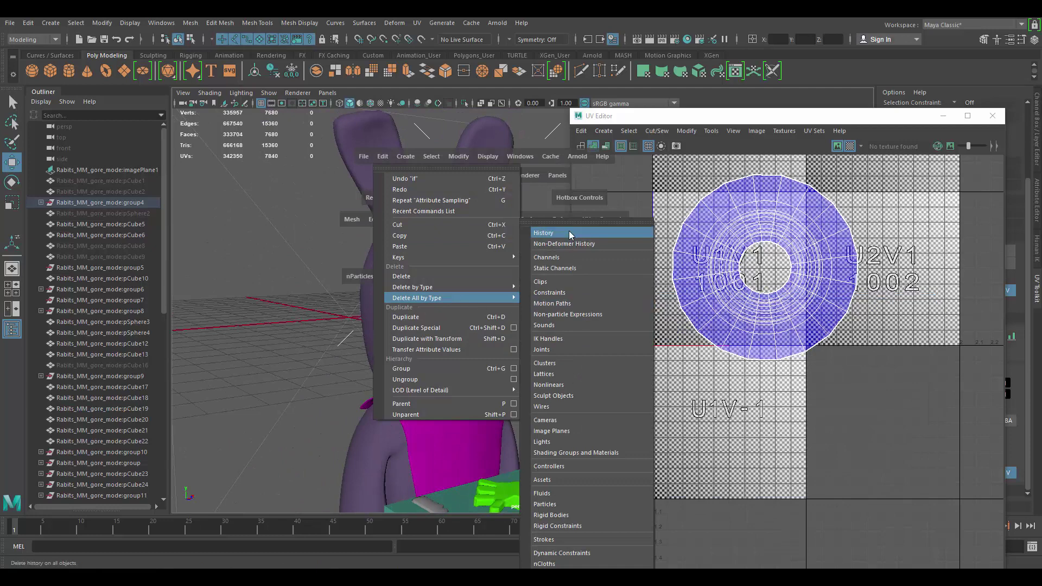
left_click(570, 235)
Step: Select the rabbit's body, eyes, eye rims and teeth together, including all of their UVs
scroll(484, 225, "down", 2)
left_click_drag(463, 206, 401, 221, "alt")
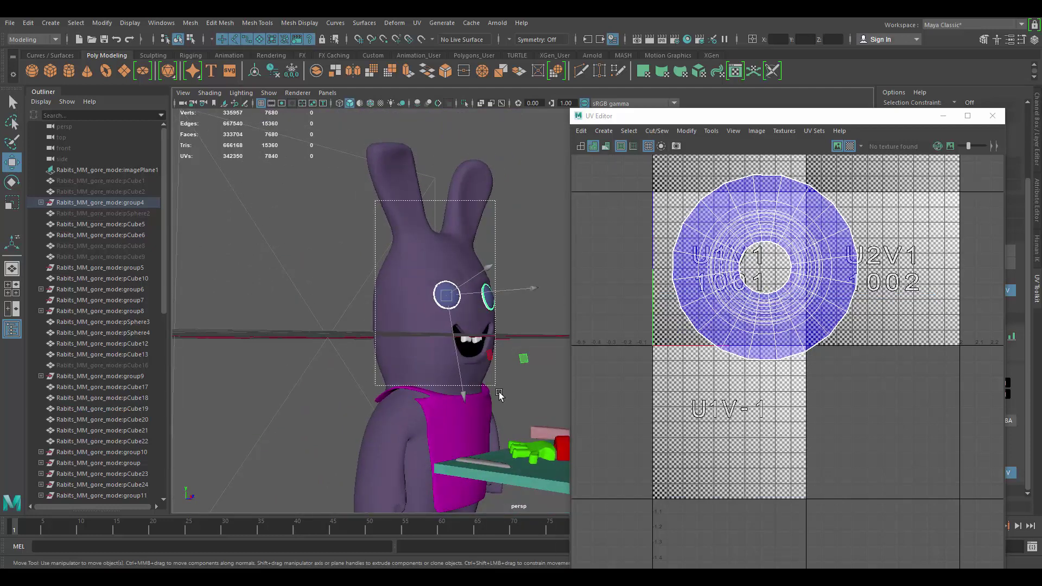
left_click_drag(499, 391, 516, 361)
right_click_drag(809, 209, 846, 210)
scroll(809, 209, "down", 4)
left_click(757, 205)
scroll(744, 184, "up", 2)
left_click_drag(670, 193, 919, 423)
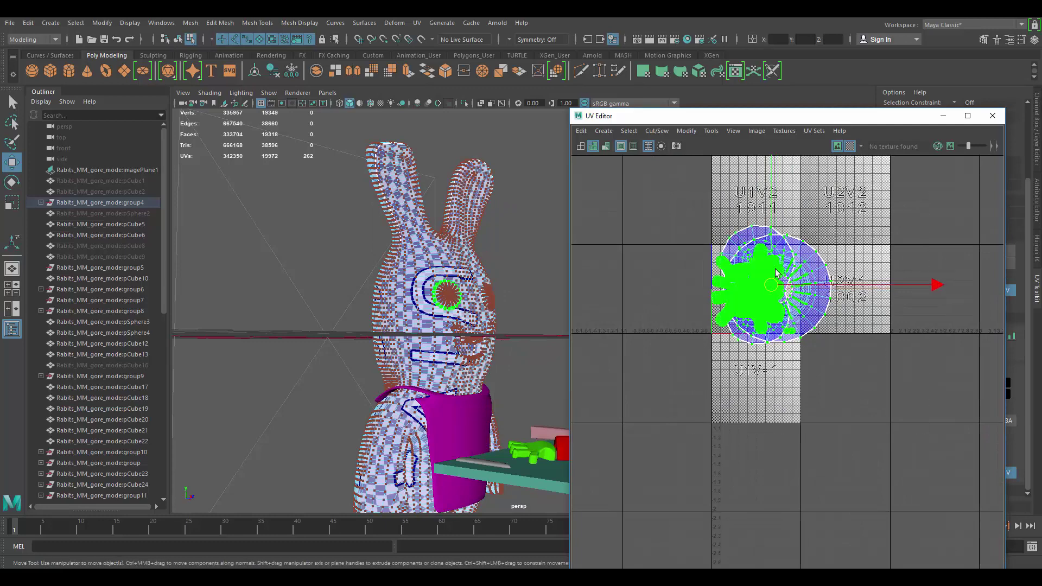
Step: Lay out all selected UV shells of the body, eyes, rims and teeth together in the U1V1 tile
left_click(688, 131)
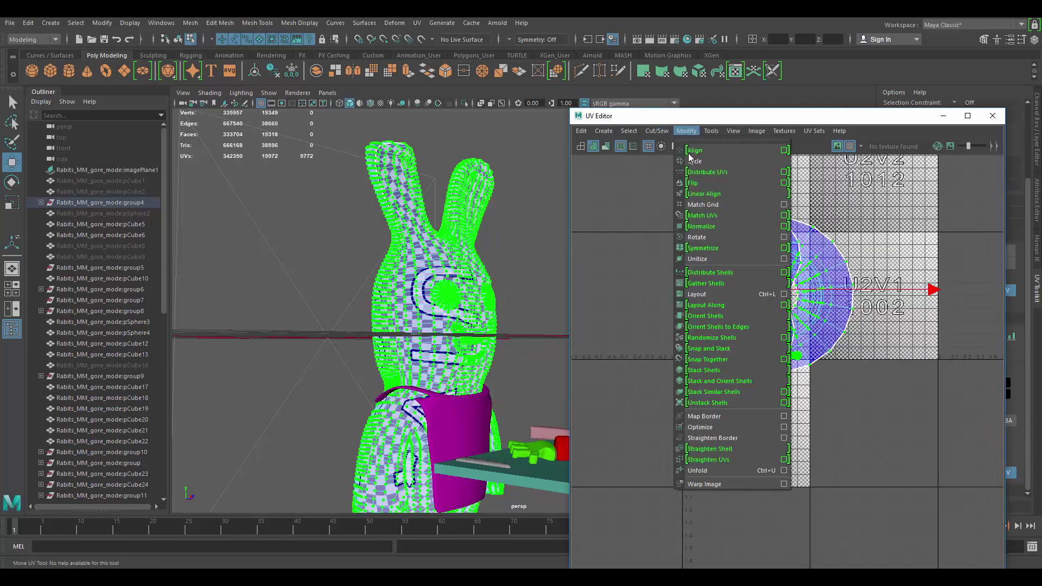
left_click(704, 298)
scroll(754, 266, "up", 5)
left_click(875, 286)
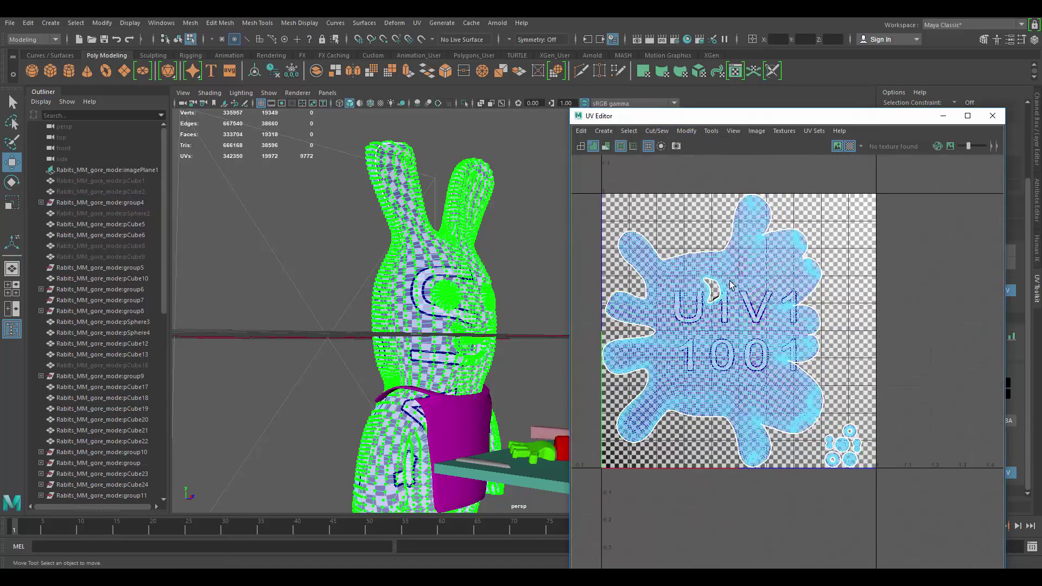
middle_click_drag(732, 283, 744, 264, "alt")
scroll(744, 262, "up", 1)
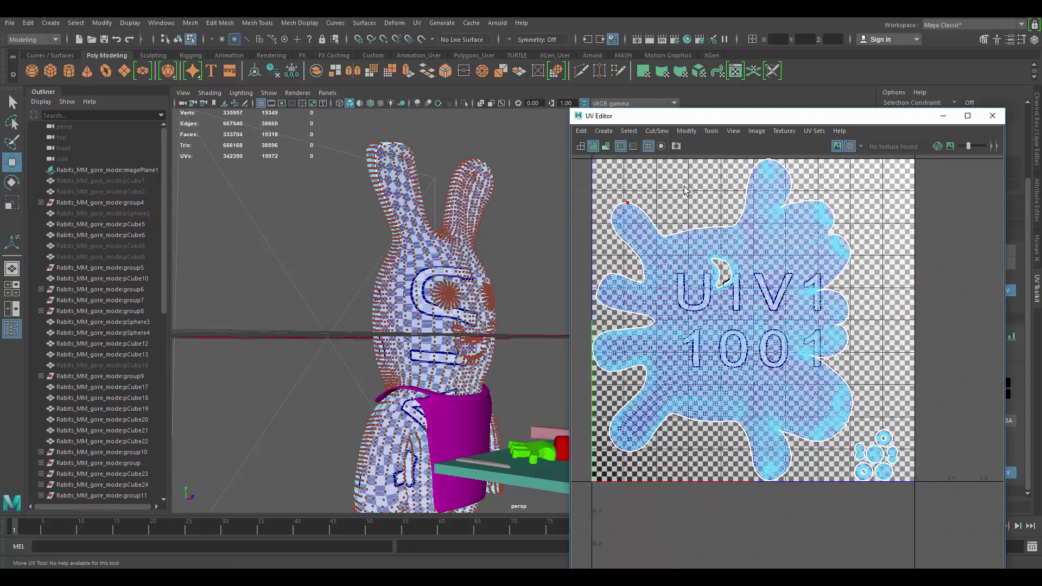
Step: Examine the checker pattern and UV shells of the rabbit's body and eye individually after the layout
scroll(746, 205, "down", 1)
left_click_drag(429, 291, 388, 345, "alt")
scroll(492, 279, "up", 5)
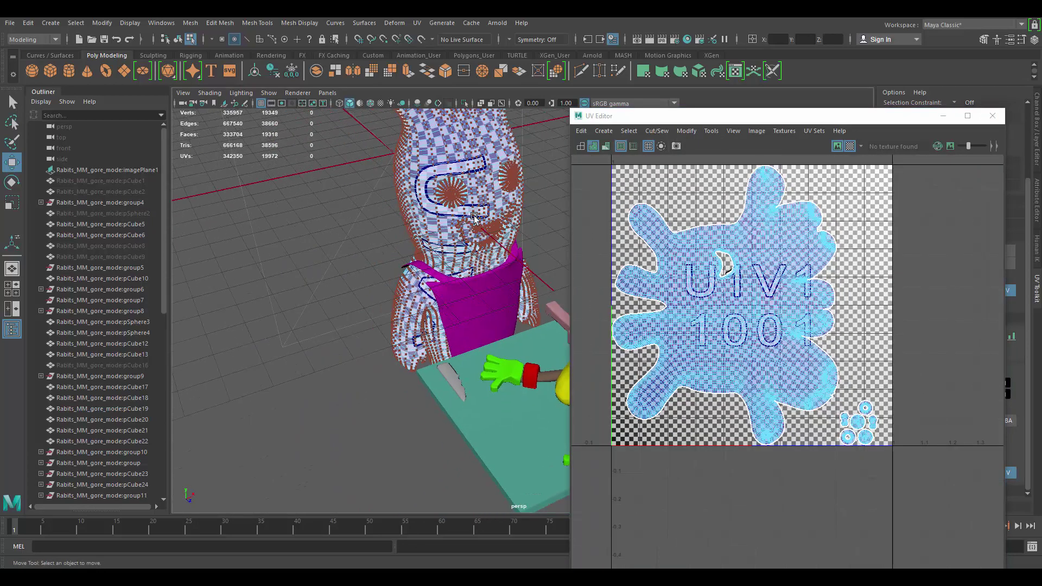
key("F8")
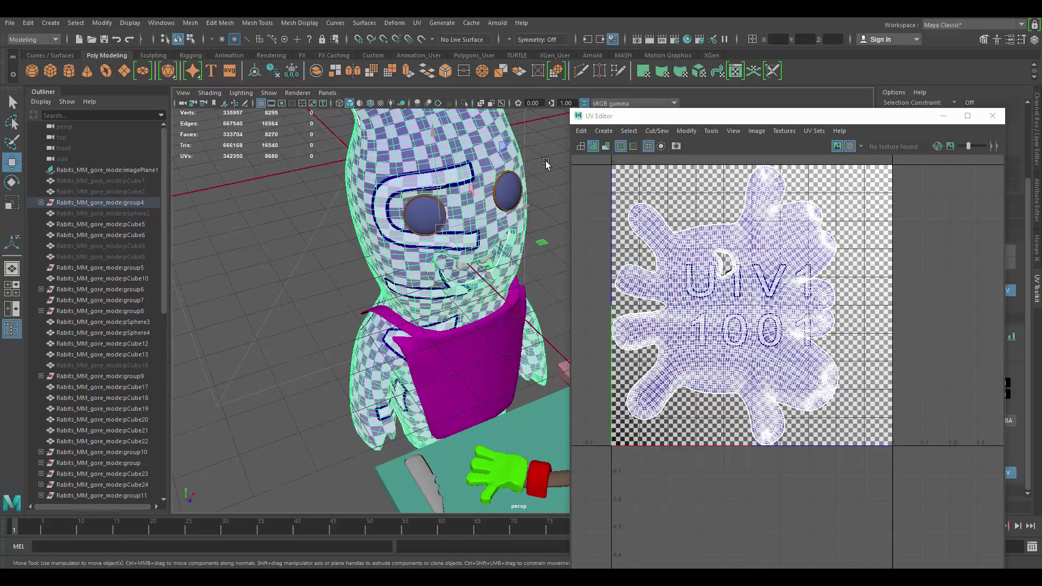
left_click(544, 165)
left_click_drag(538, 277, 505, 250, "alt")
left_click(437, 212)
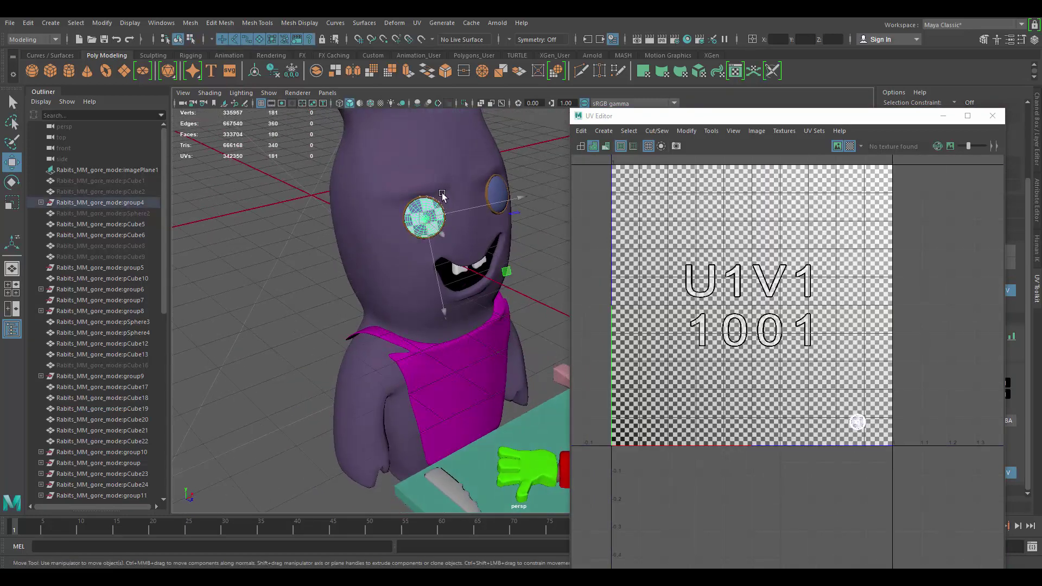
left_click(440, 194)
scroll(441, 196, "down", 5)
scroll(439, 206, "up", 1)
scroll(459, 241, "up", 2)
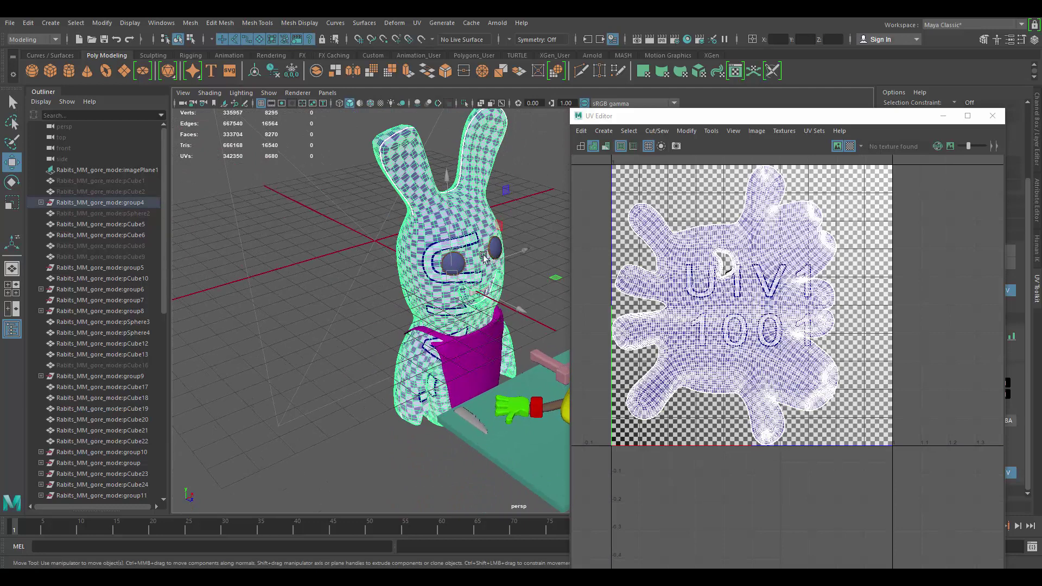
Step: Examine the UV layout of the rabbit's apron, leaving nothing selected
left_click_drag(485, 286, 434, 274, "alt")
left_click(442, 269)
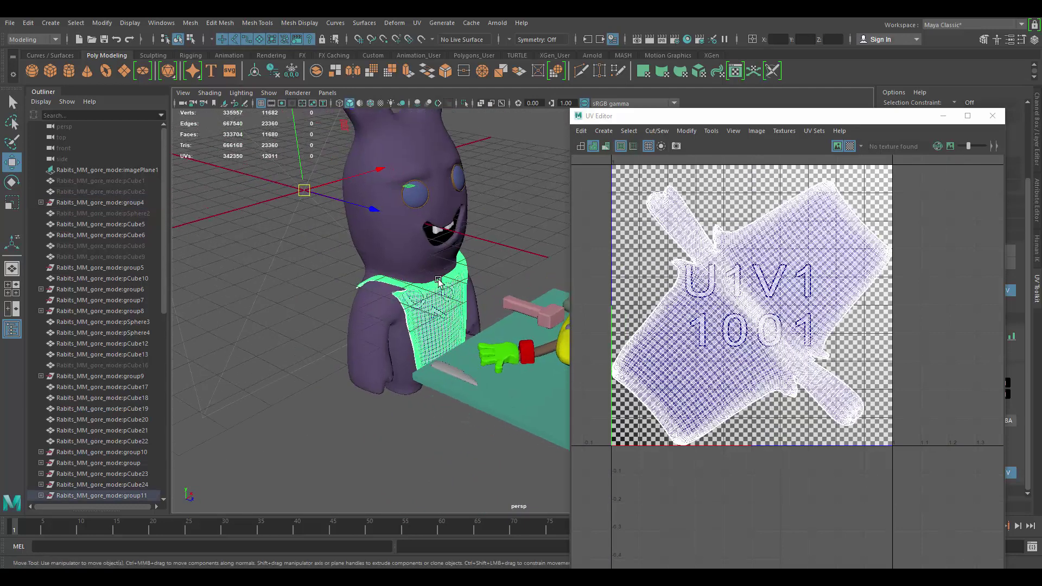
left_click_drag(432, 270, 459, 300, "alt")
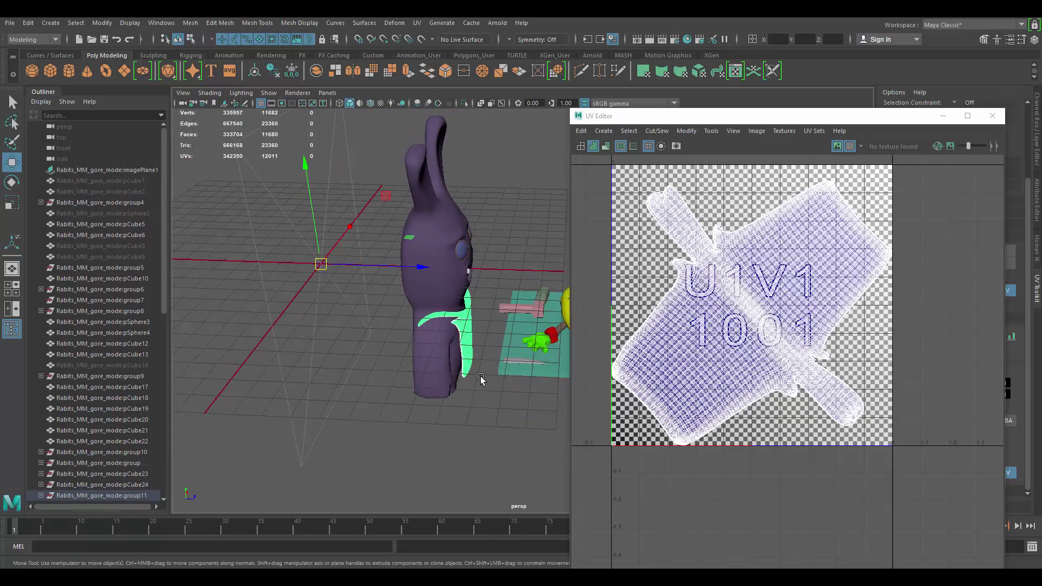
left_click(430, 278)
left_click(521, 275)
left_click_drag(521, 275, 500, 265, "alt")
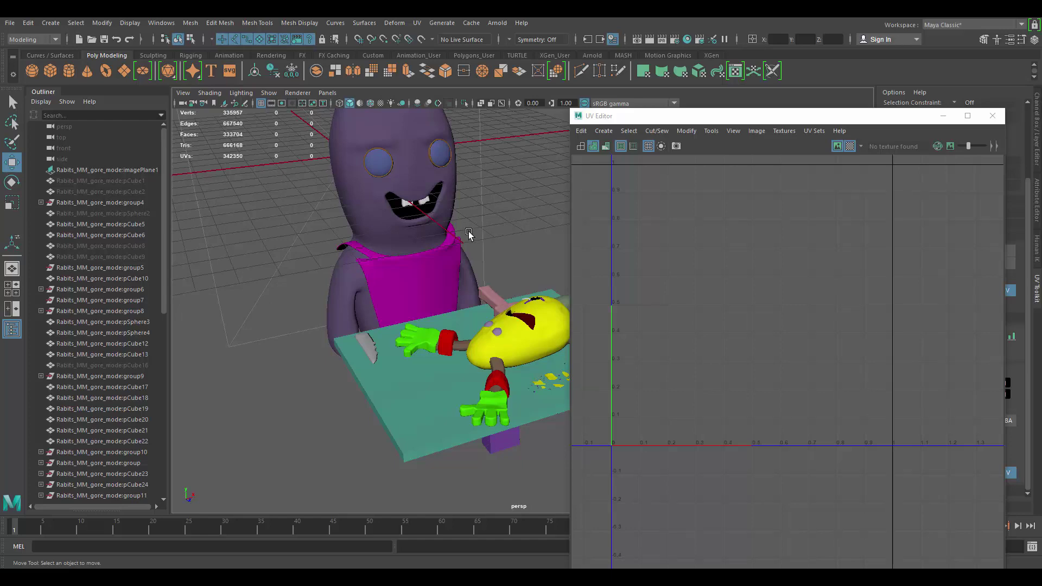
Step: Examine the UV shell and checker pattern of the yellow character's body on the table from several sides
left_click_drag(469, 234, 492, 318, "alt")
left_click(452, 302)
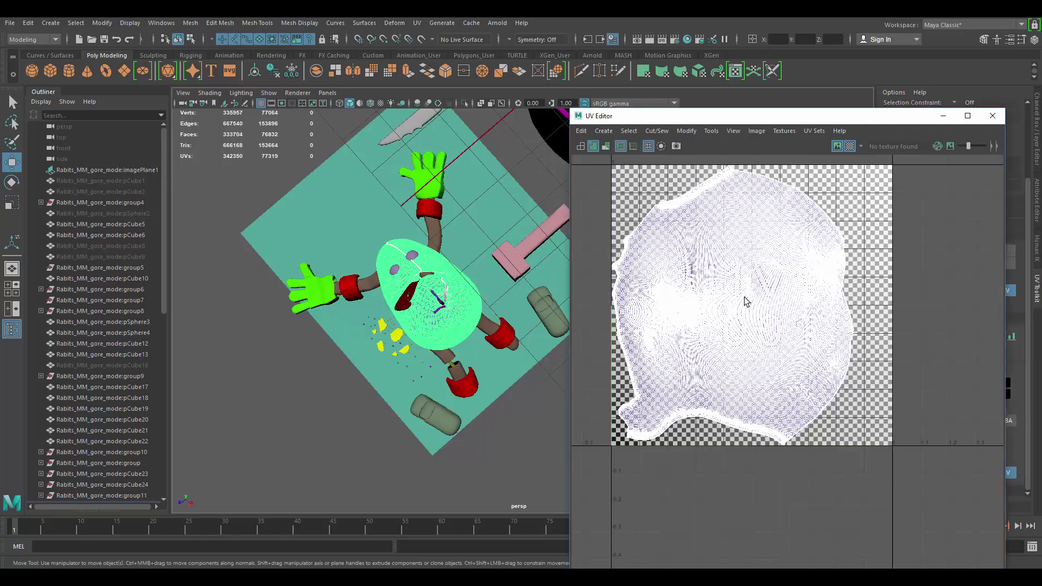
scroll(706, 277, "up", 2)
middle_click_drag(371, 269, 348, 274, "alt")
scroll(409, 262, "up", 6)
scroll(349, 274, "up", 4)
left_click_drag(353, 277, 434, 239, "alt")
middle_click_drag(434, 238, 394, 295, "alt")
left_click_drag(394, 296, 434, 269, "alt")
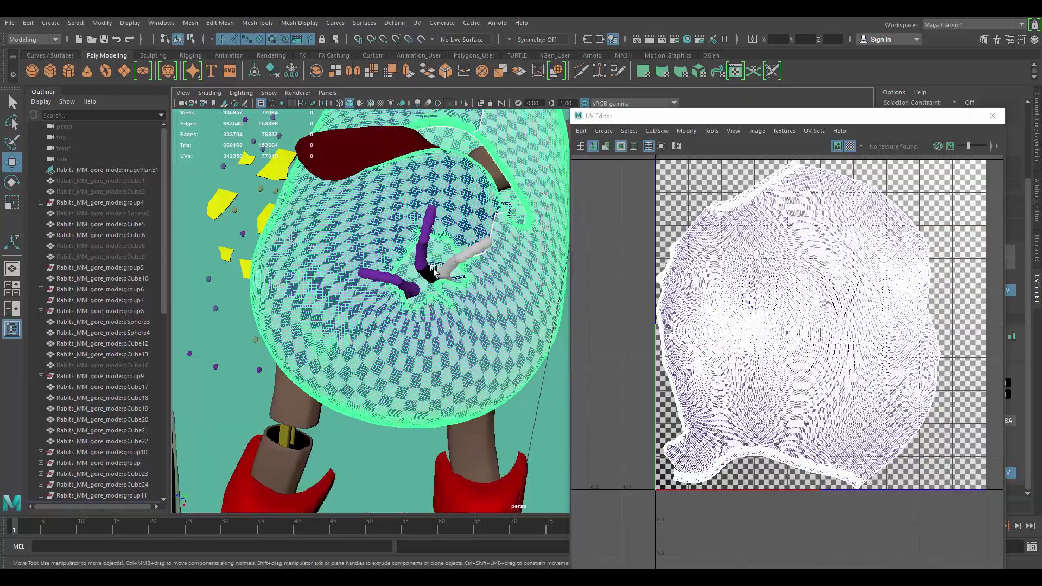
right_click_drag(435, 270, 399, 268, "alt")
left_click_drag(399, 269, 525, 325, "alt")
middle_click_drag(525, 326, 445, 296, "alt")
right_click_drag(445, 295, 462, 300, "alt")
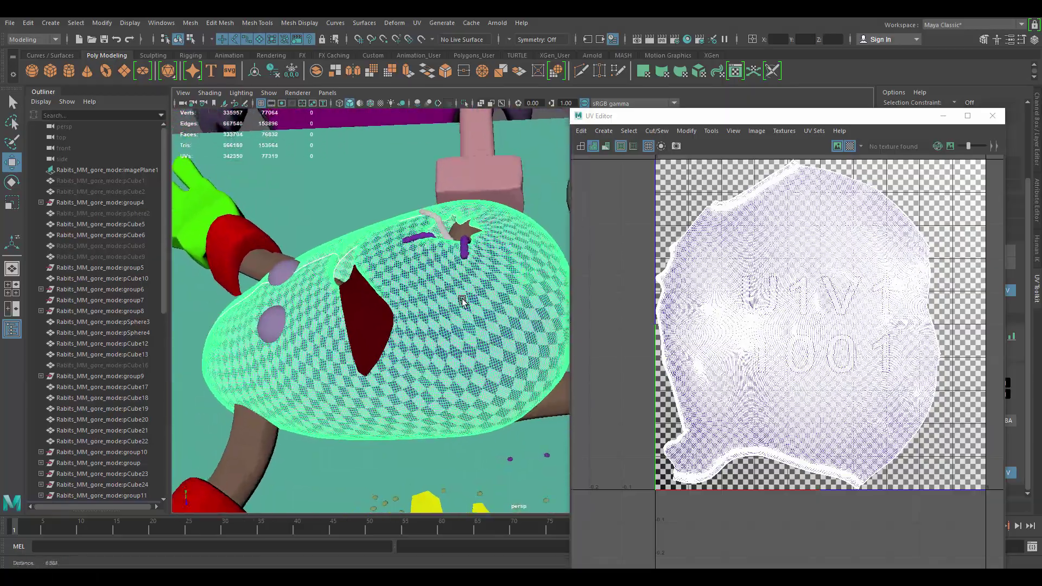
left_click_drag(462, 301, 441, 275, "alt")
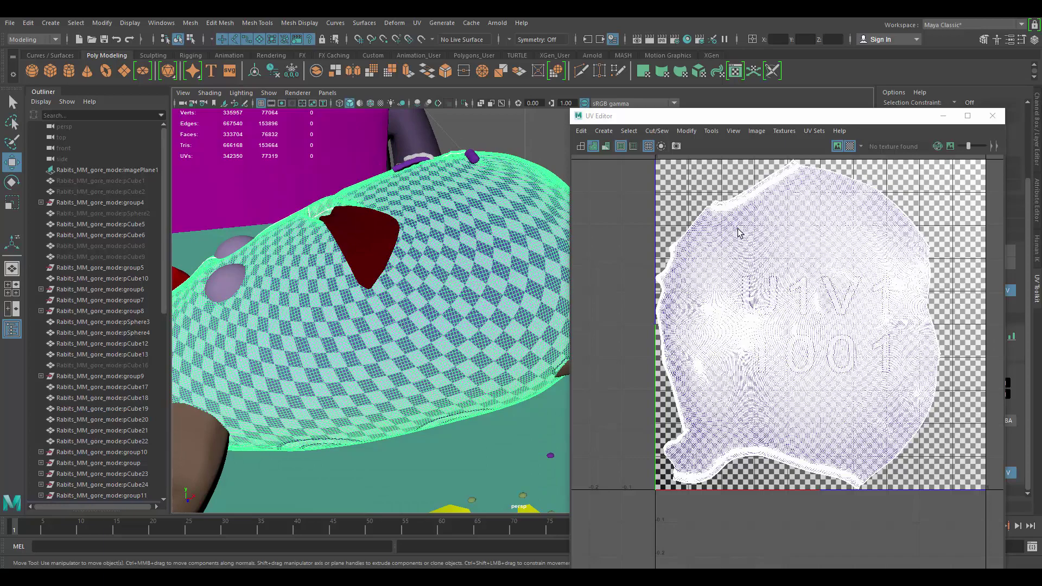
left_click_drag(427, 213, 417, 280, "alt")
right_click_drag(417, 279, 469, 285, "alt")
Step: Examine the UV shell of the thin strip beside the hole in the yellow character's body
left_click(361, 260)
left_click_drag(424, 261, 449, 261, "alt")
scroll(924, 388, "down", 3)
scroll(913, 377, "up", 2)
scroll(258, 289, "down", 5)
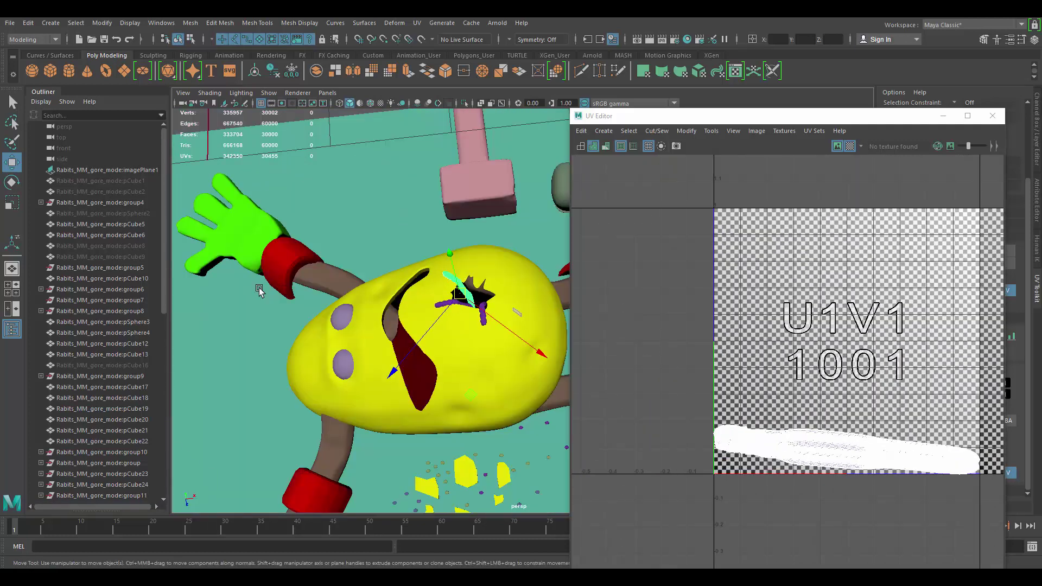
Step: Examine the UV shells of the yellow character's eye, a red wrist cuff and a red ankle cuff one by one
left_click_drag(320, 267, 360, 264, "alt")
left_click(360, 261)
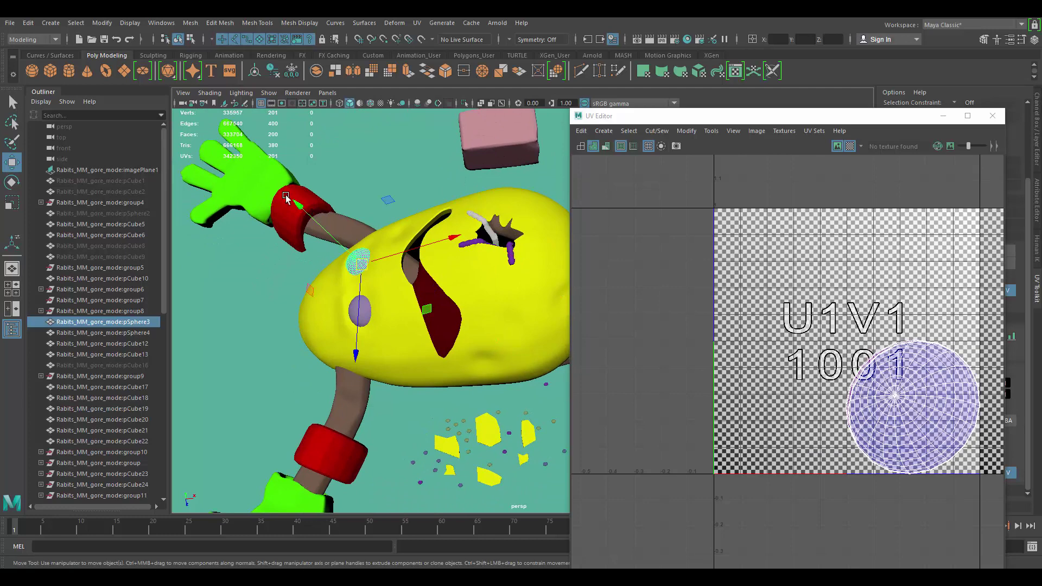
left_click(273, 213)
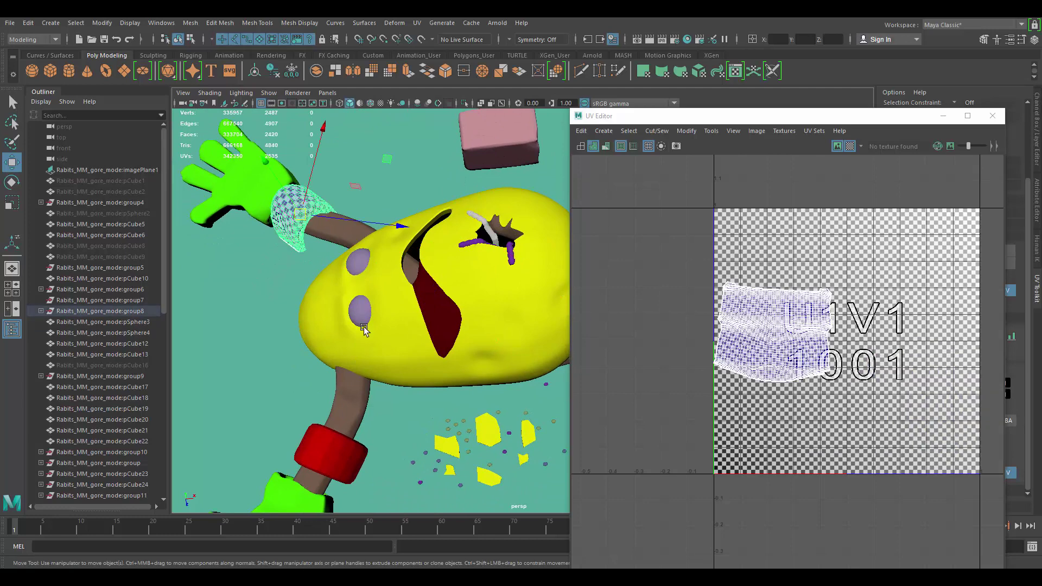
left_click_drag(363, 330, 412, 282, "alt")
left_click(477, 246)
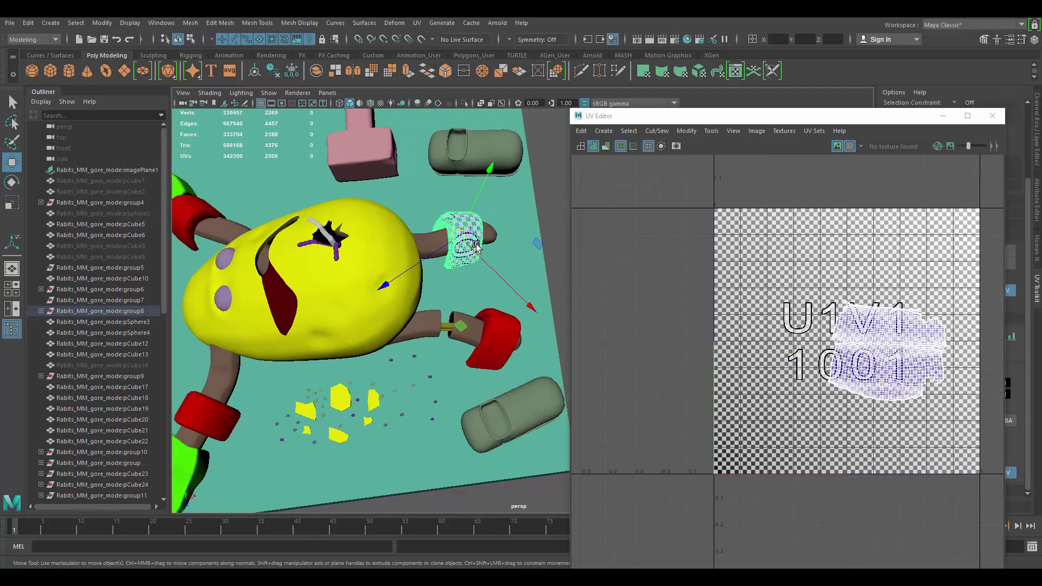
Step: Examine the UV shells and checker pattern of the grey-green slipper beside the hammer up close
middle_click_drag(474, 233, 487, 305, "alt")
left_click(504, 228)
left_click_drag(504, 228, 422, 298, "alt")
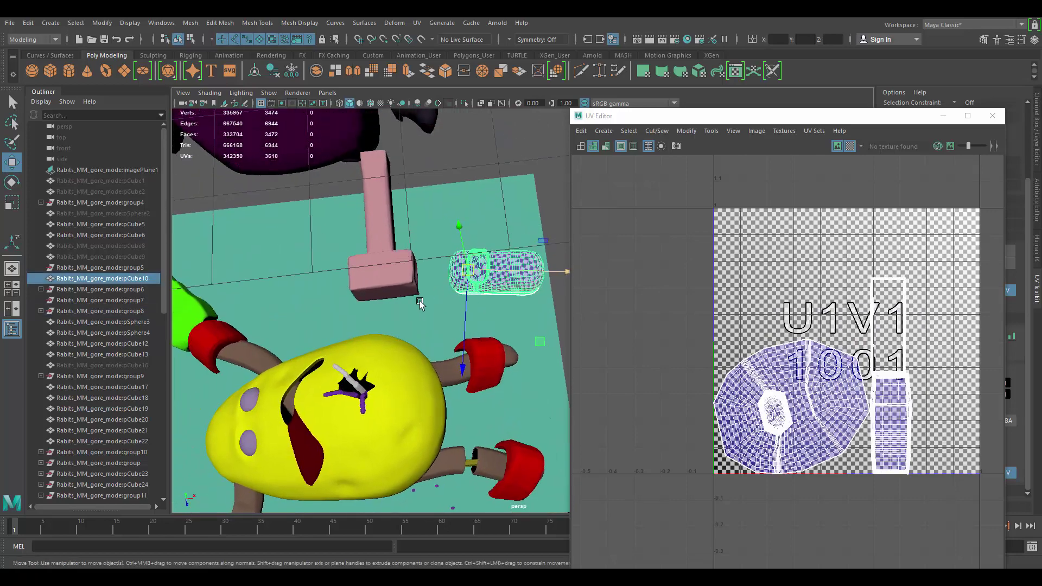
right_click_drag(422, 298, 492, 276, "alt")
left_click_drag(493, 272, 387, 277, "alt")
middle_click_drag(387, 277, 450, 235, "alt")
right_click_drag(318, 261, 384, 266, "alt")
middle_click_drag(385, 266, 462, 264, "alt")
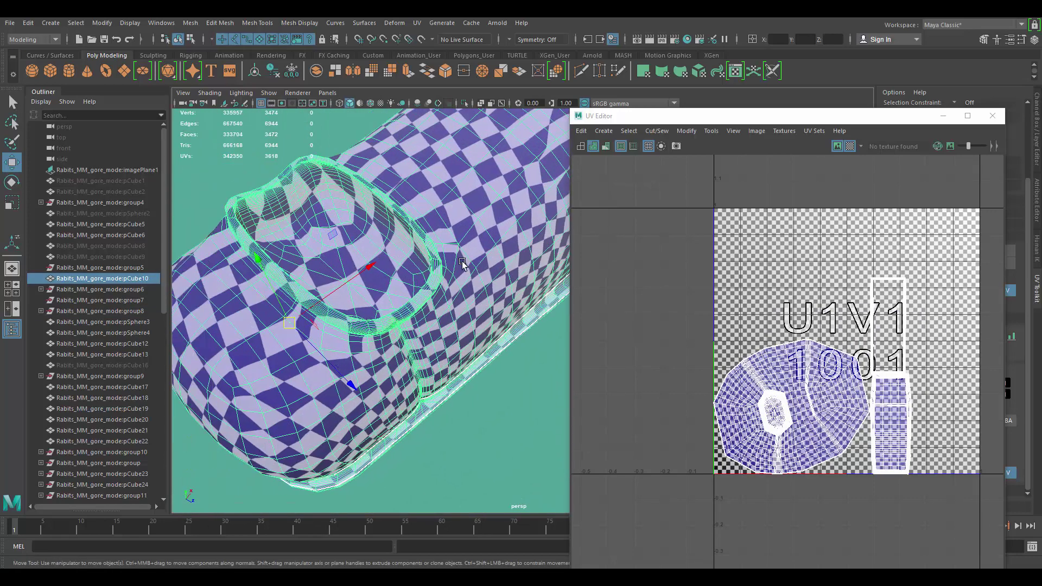
left_click_drag(432, 288, 428, 272, "alt")
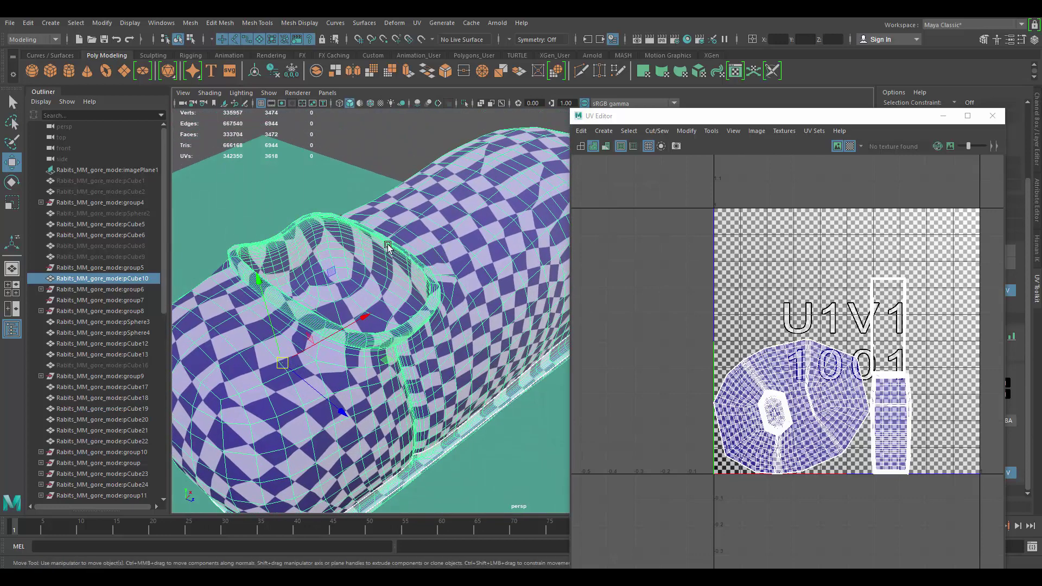
scroll(761, 368, "up", 1)
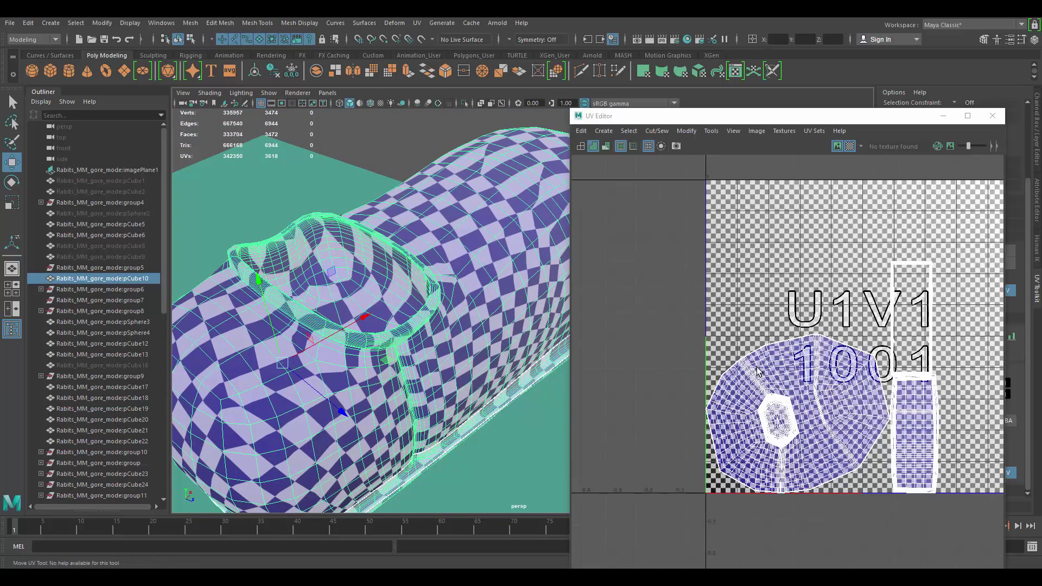
scroll(757, 368, "down", 2)
scroll(412, 315, "down", 7)
Step: Examine the UV layouts of the pink hammer and the second grey-green slipper on the table
left_click_drag(453, 326, 458, 275, "alt")
scroll(390, 314, "down", 5)
left_click(458, 250)
left_click(435, 226)
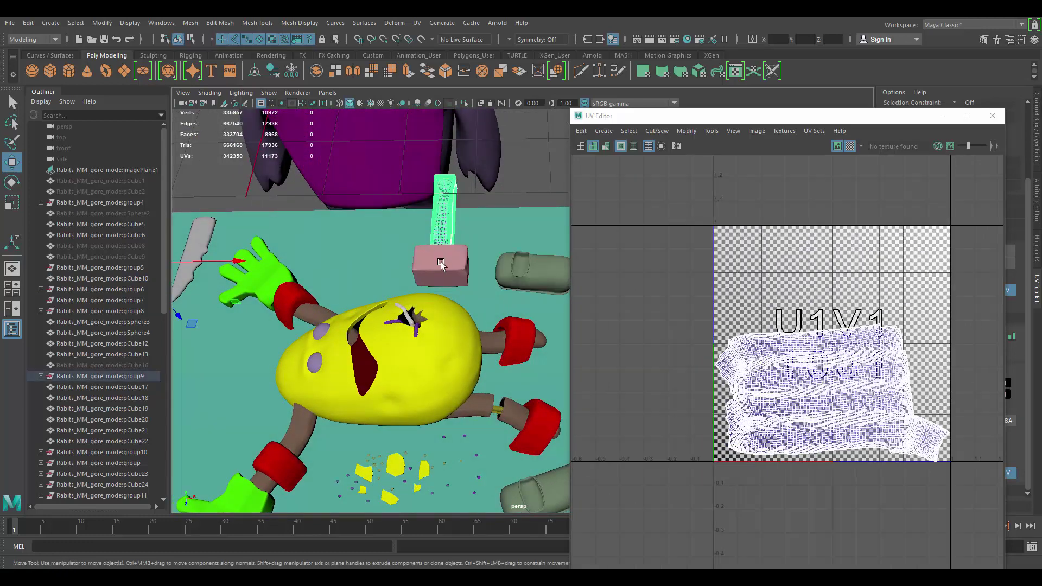
scroll(380, 274, "down", 5)
left_click_drag(378, 274, 427, 322, "alt")
scroll(462, 376, "up", 5)
left_click(463, 379)
middle_click_drag(325, 353, 471, 291, "alt")
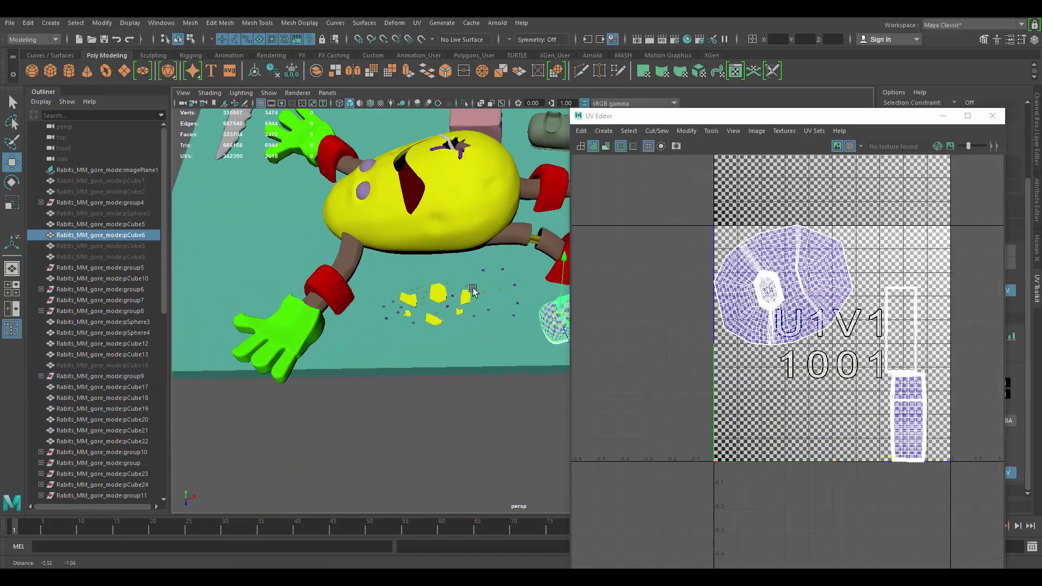
Step: Examine the UV layouts of the tabletop and the knife lying on it
left_click(322, 251)
scroll(393, 272, "down", 3)
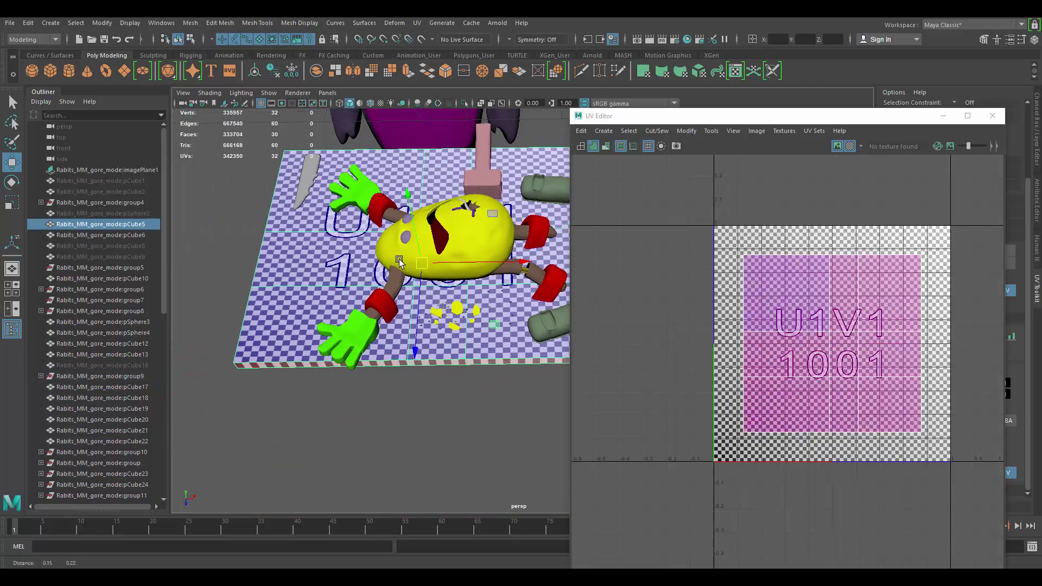
left_click_drag(393, 271, 358, 260, "alt")
left_click(264, 262)
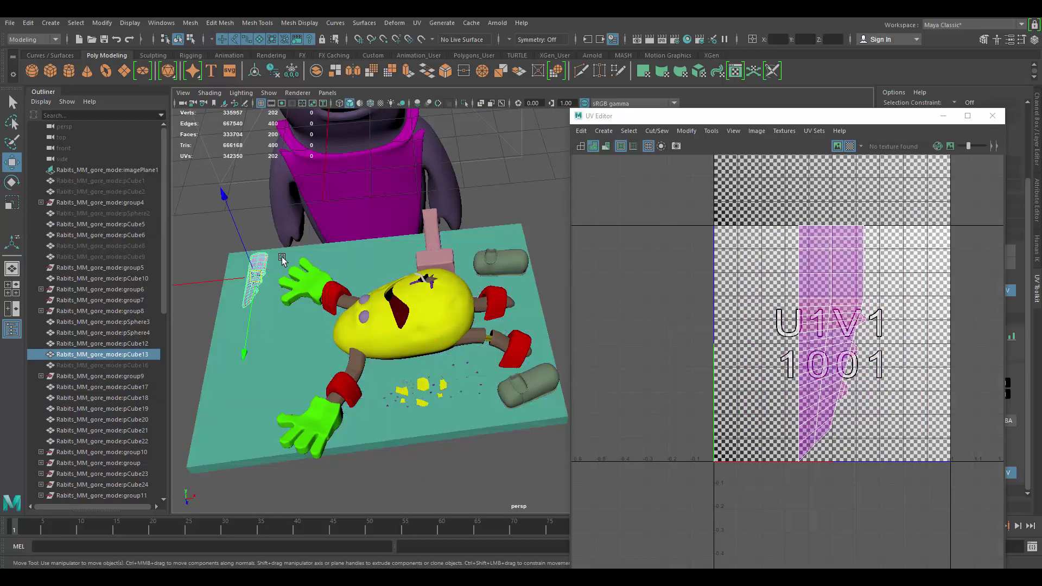
Step: Clear the selection, close the UV Editor and look over the whole scene with the rabbit and table
middle_click_drag(353, 234, 400, 274, "alt")
scroll(401, 274, "down", 3)
left_click_drag(402, 272, 505, 220, "alt")
left_click(514, 219)
left_click_drag(434, 240, 472, 237, "alt")
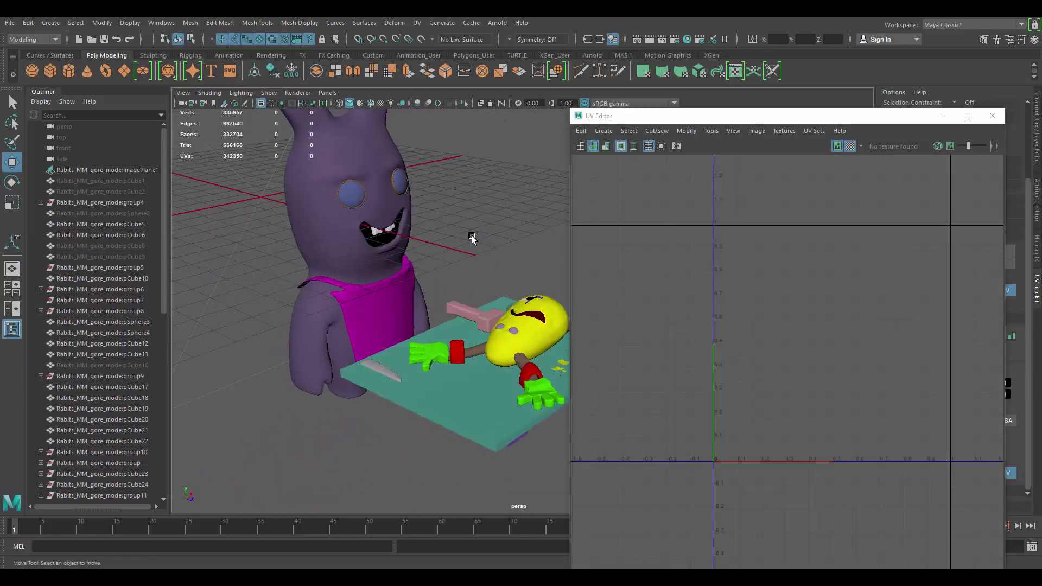
scroll(467, 238, "down", 2)
middle_click_drag(404, 226, 402, 255, "alt")
left_click_drag(403, 256, 374, 247, "alt")
left_click(991, 117)
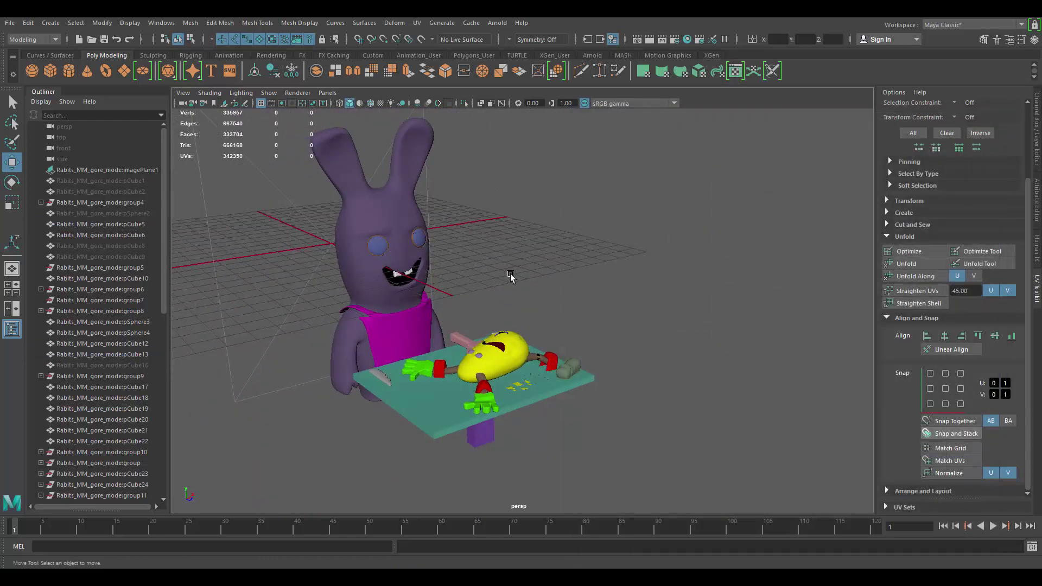
scroll(610, 294, "up", 3)
left_click_drag(683, 339, 614, 300, "alt")
left_click_drag(565, 328, 587, 333, "alt")
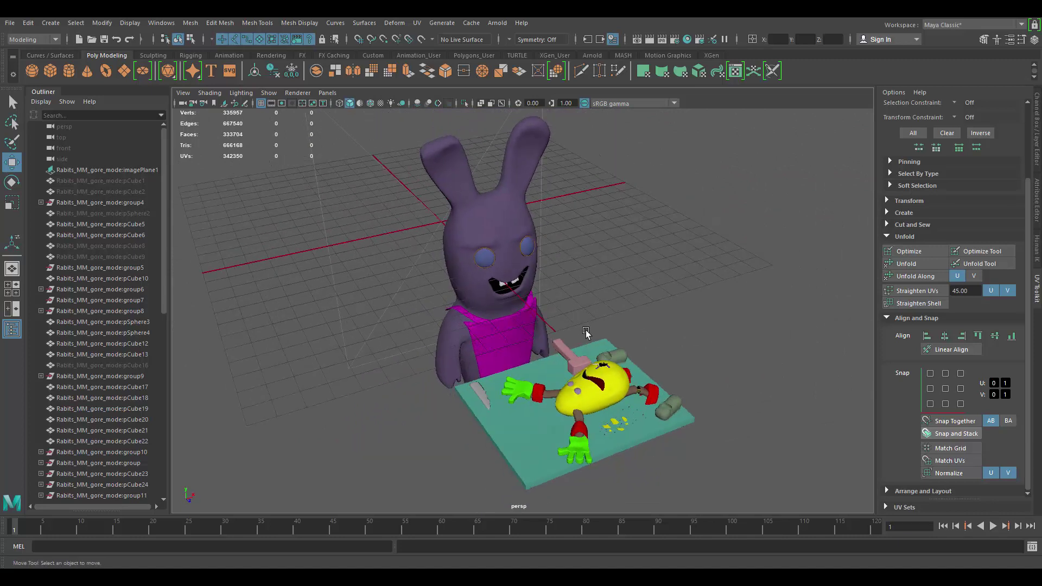